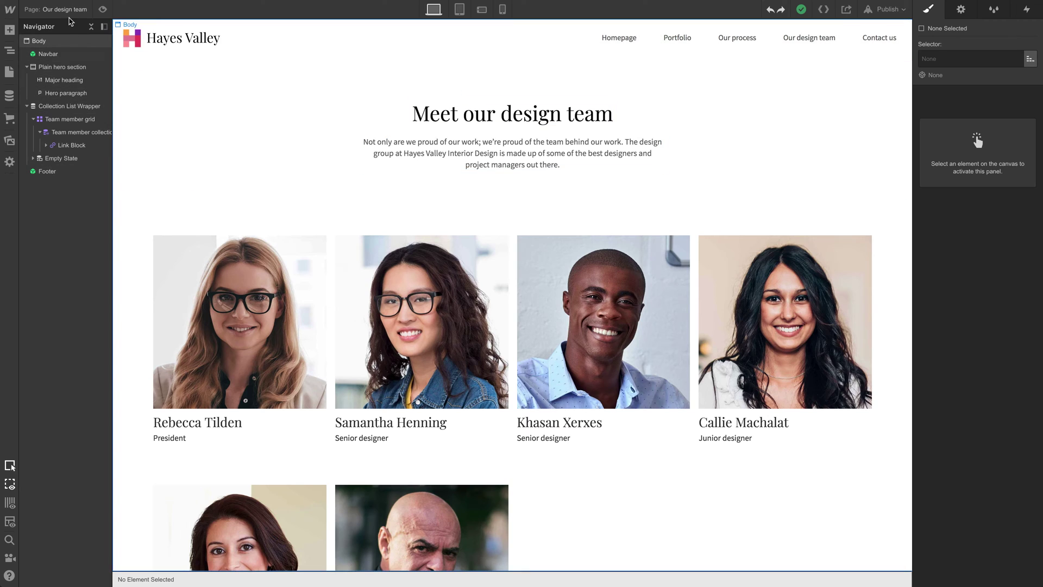
Show the site's page list, including the Team members collection template
{"action": "left_click", "coordinate": [69, 12]}
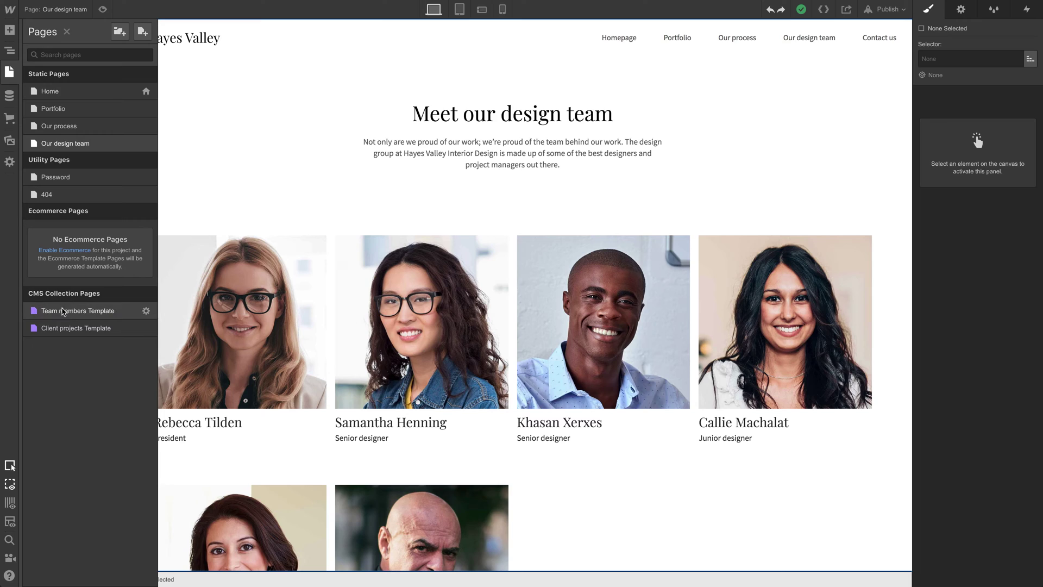
Open the Team members template and add the Navbar and Footer symbols to its body
{"action": "mouse_move", "coordinate": [78, 310]}
{"action": "left_click", "coordinate": [61, 311]}
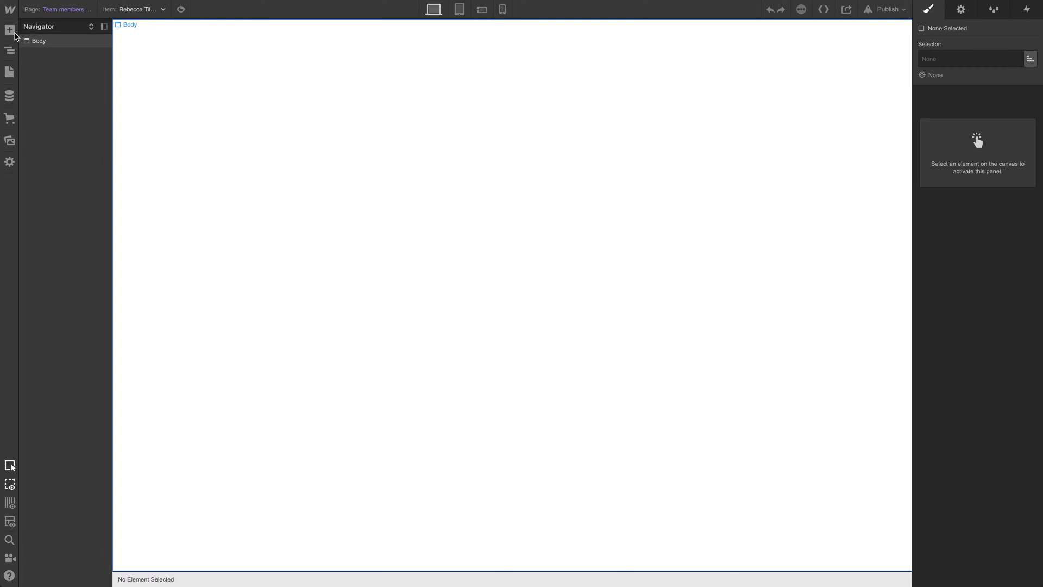
{"action": "left_click", "coordinate": [10, 30]}
{"action": "left_click", "coordinate": [110, 57]}
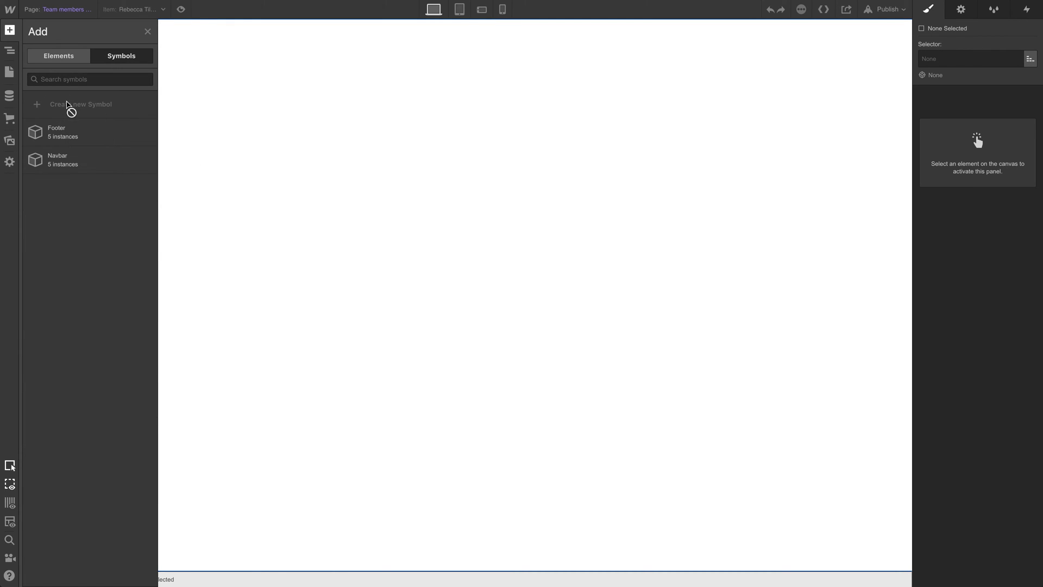
{"action": "left_click_drag", "start_coordinate": [139, 159], "coordinate": [135, 109]}
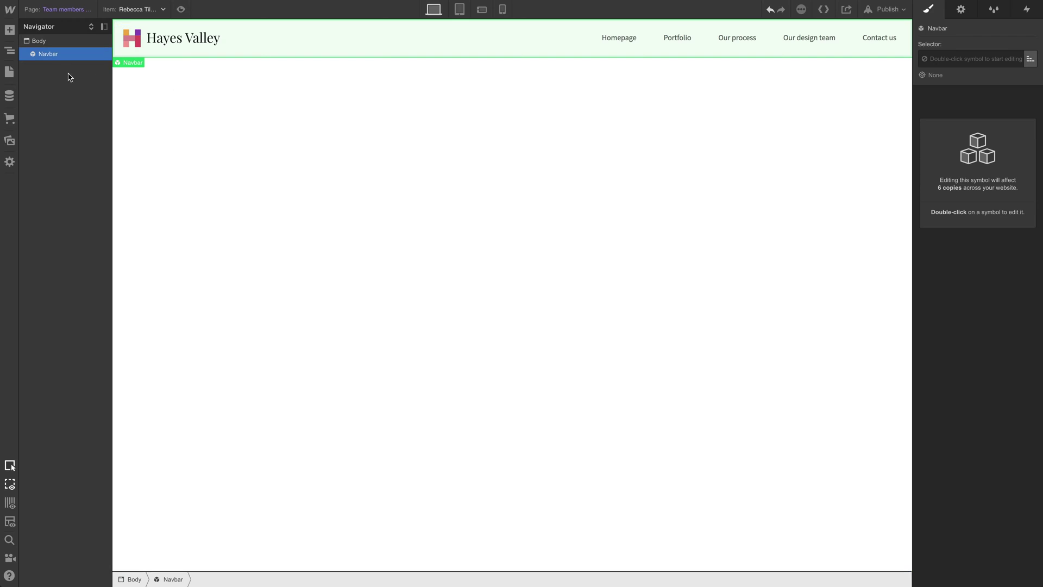
{"action": "left_click", "coordinate": [11, 32]}
{"action": "left_click", "coordinate": [120, 55]}
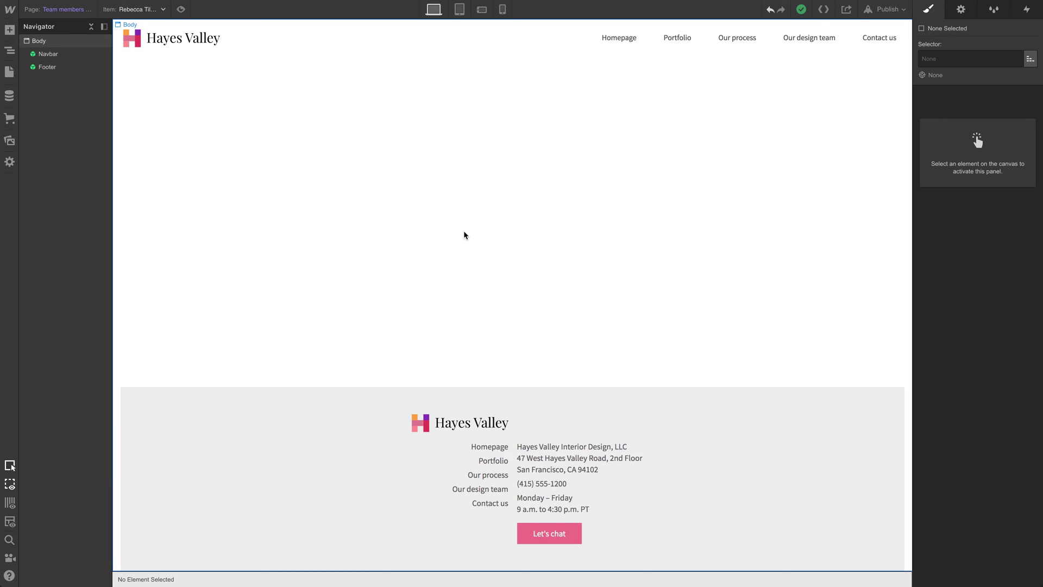
Add a section between navbar and footer, 600 px tall with 60 px padding
{"action": "left_click", "coordinate": [10, 32]}
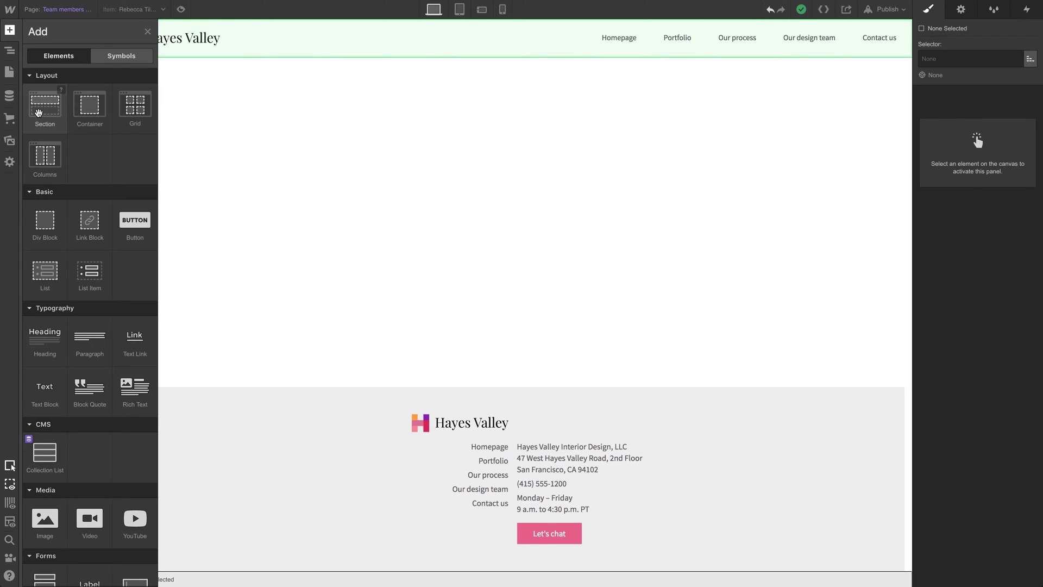
{"action": "left_click_drag", "start_coordinate": [38, 112], "coordinate": [82, 68]}
{"action": "type", "text": "6"}
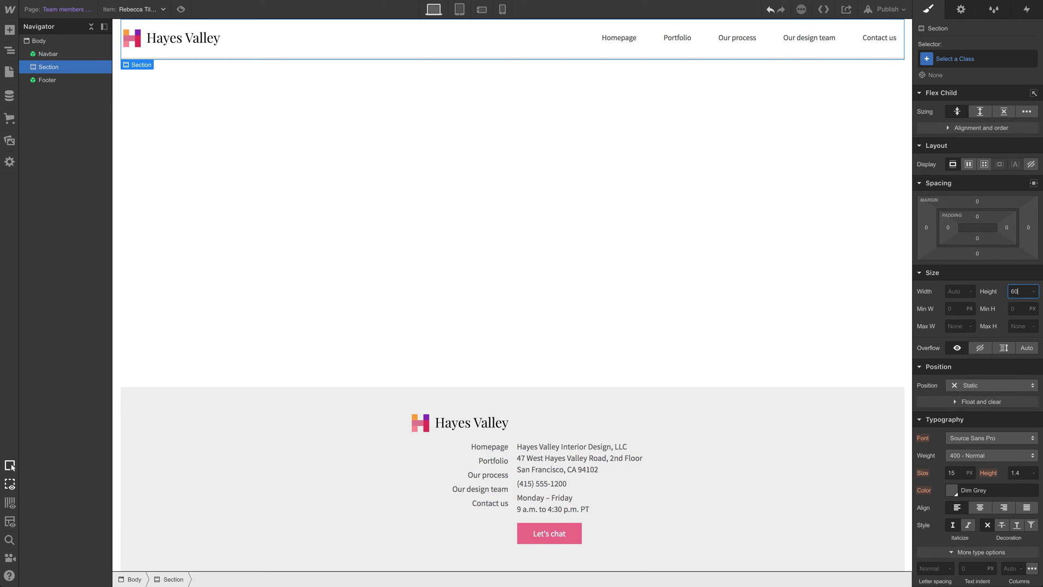
{"action": "type", "text": "0"}
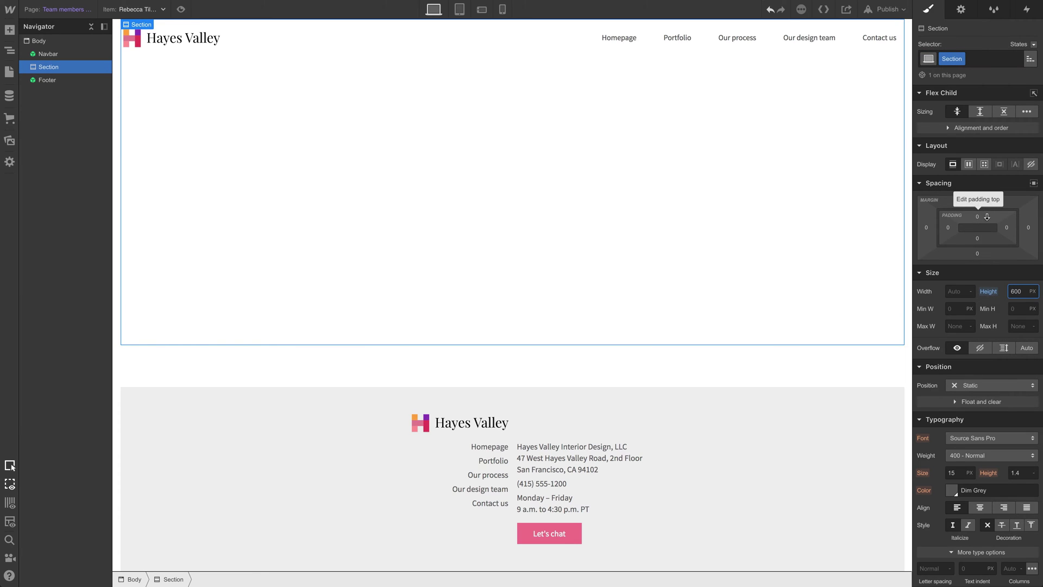
{"action": "mouse_move", "coordinate": [988, 216]}
{"action": "left_mouse_down"}
{"action": "mouse_move", "coordinate": [988, 300]}
{"action": "mouse_move", "coordinate": [974, 317]}
{"action": "left_mouse_up"}
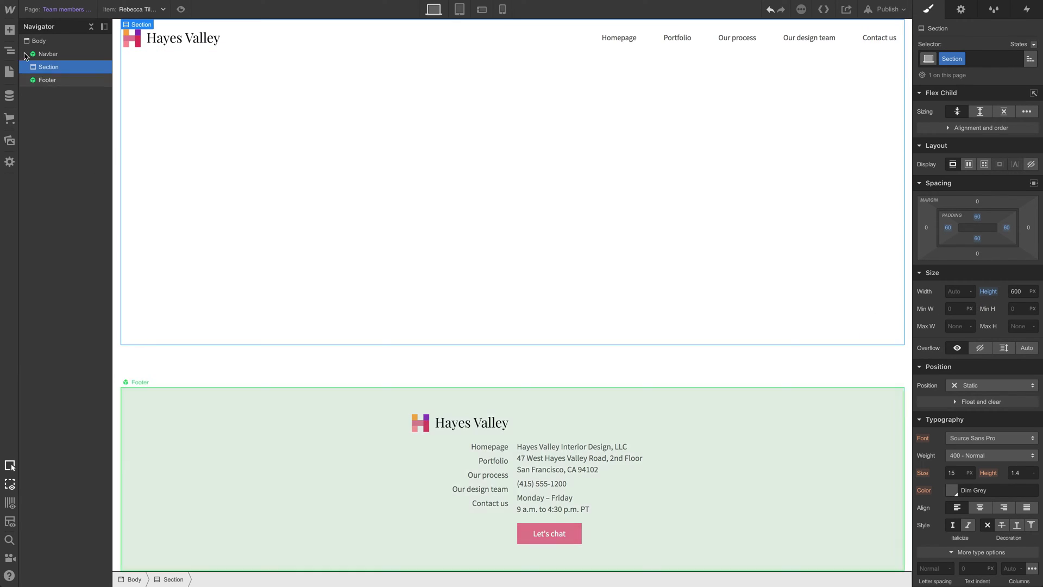
Place an image in the section bound to the member's Image field
{"action": "key", "text": "a"}
{"action": "left_click_drag", "start_coordinate": [45, 522], "coordinate": [303, 206]}
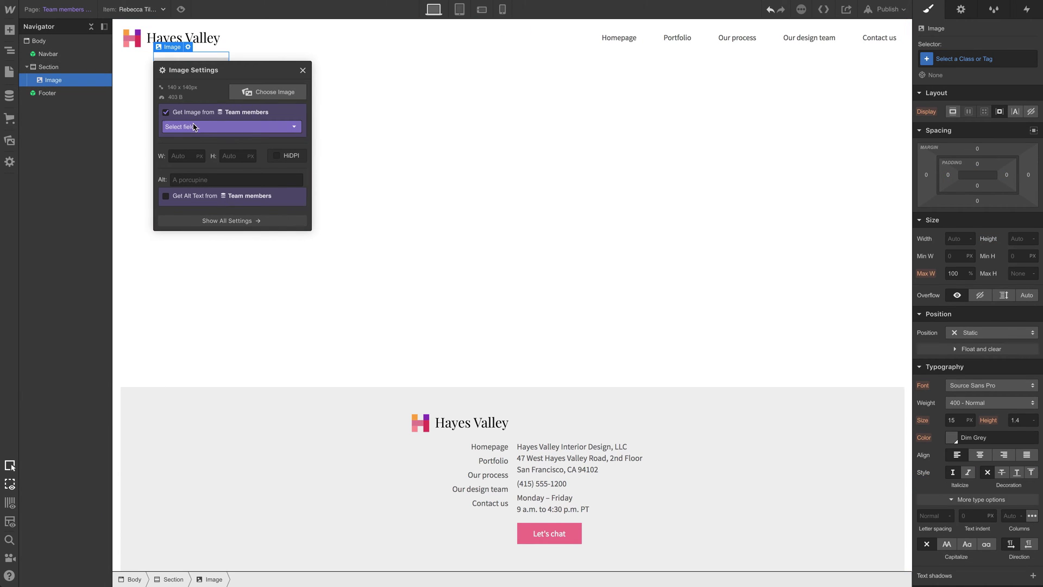
{"action": "left_click", "coordinate": [195, 128]}
{"action": "left_click", "coordinate": [201, 147]}
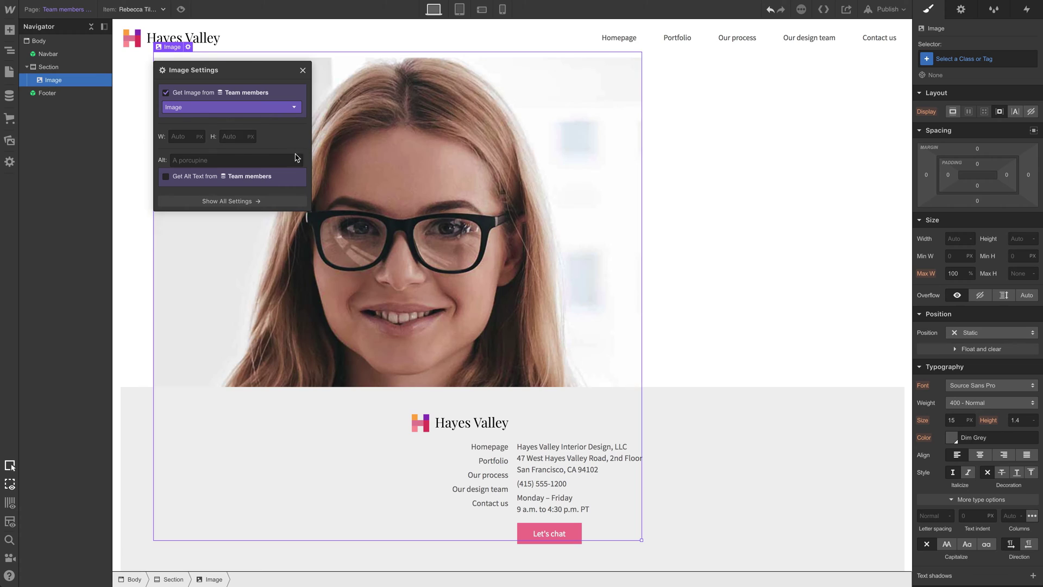
{"action": "left_click", "coordinate": [303, 72]}
Give the image a new Bio image class with a 300 px width
{"action": "left_click", "coordinate": [961, 59]}
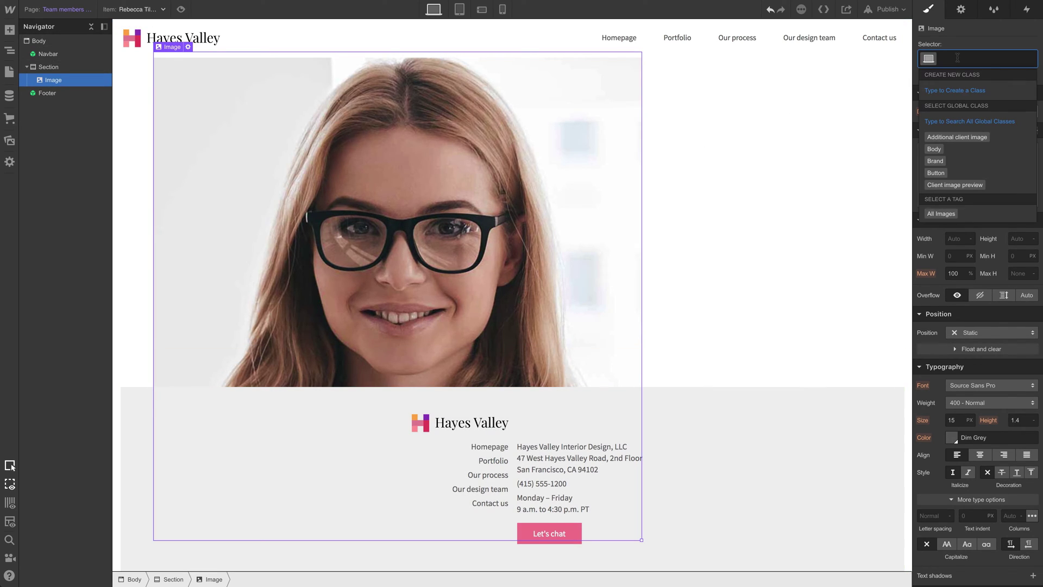
{"action": "type", "text": "YeTeam"}
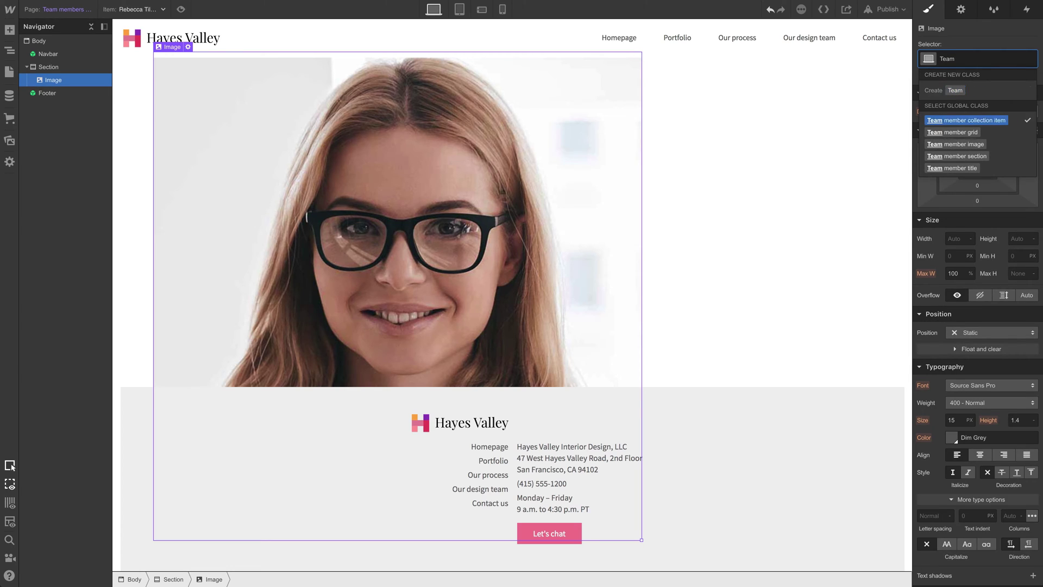
{"action": "key", "text": "Return"}
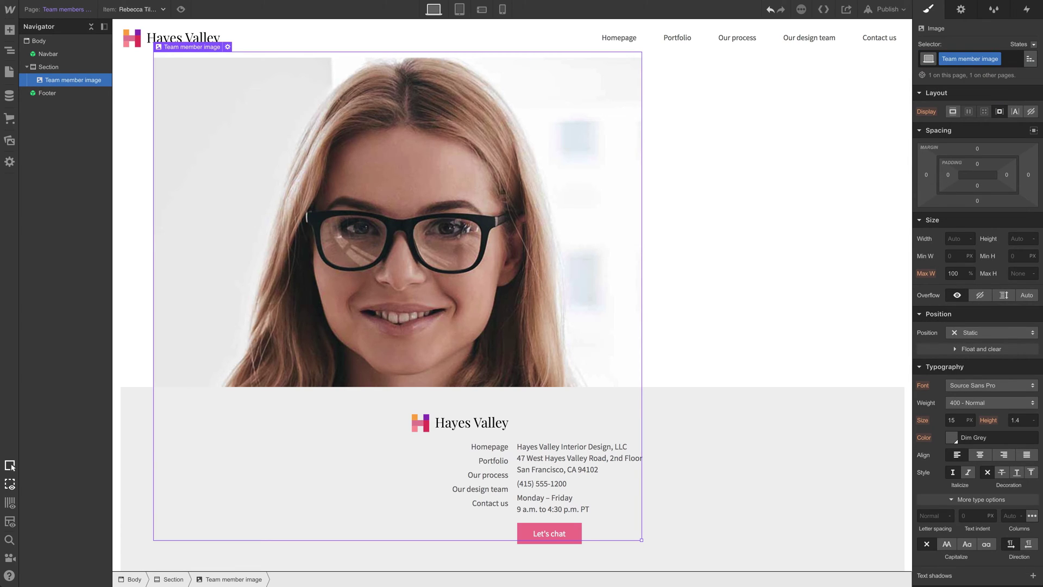
{"action": "key", "text": "BackSpace"}
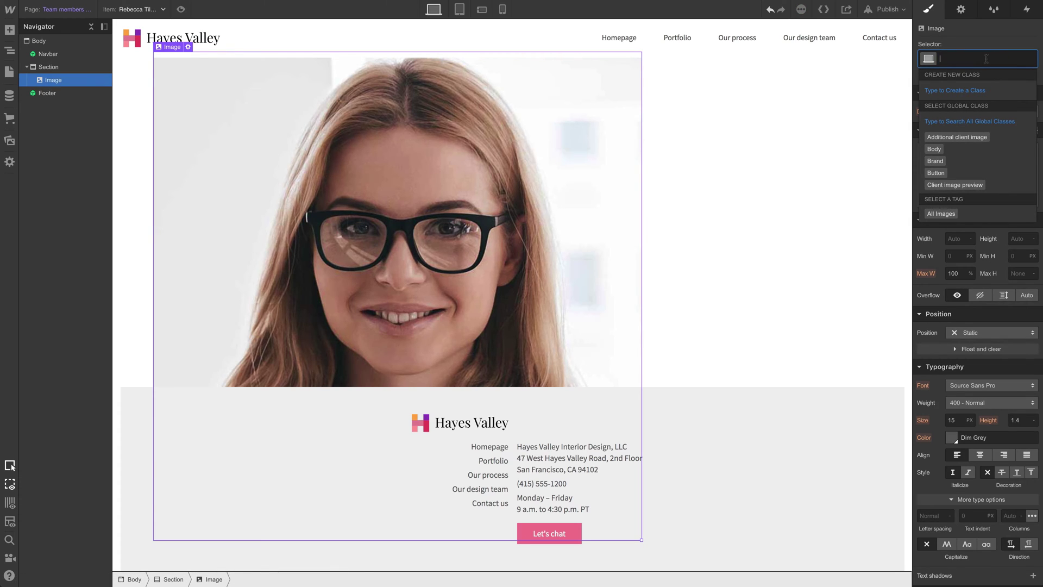
{"action": "type", "text": "Team memb"}
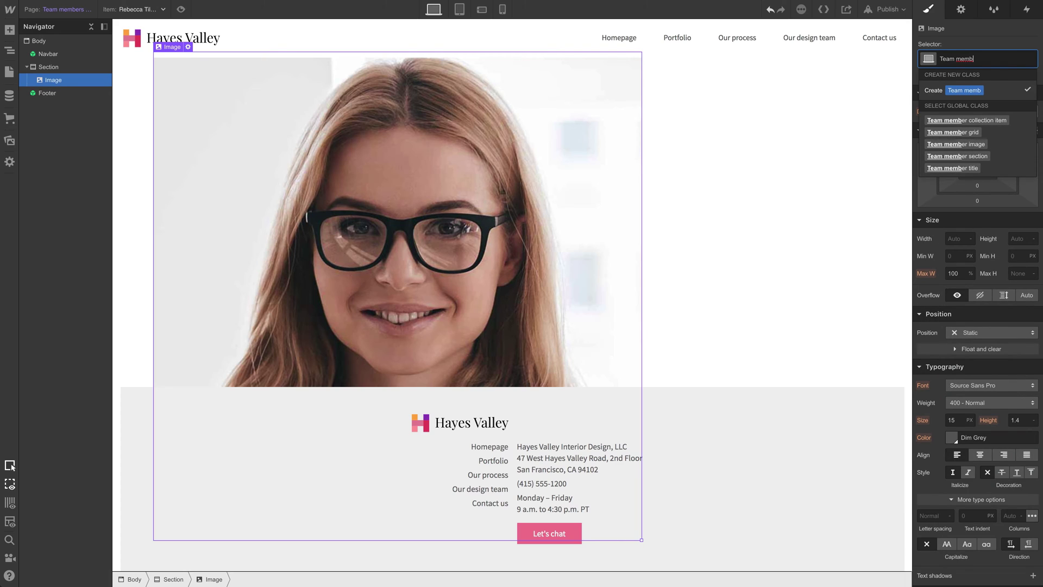
{"action": "type", "text": "er bio image"}
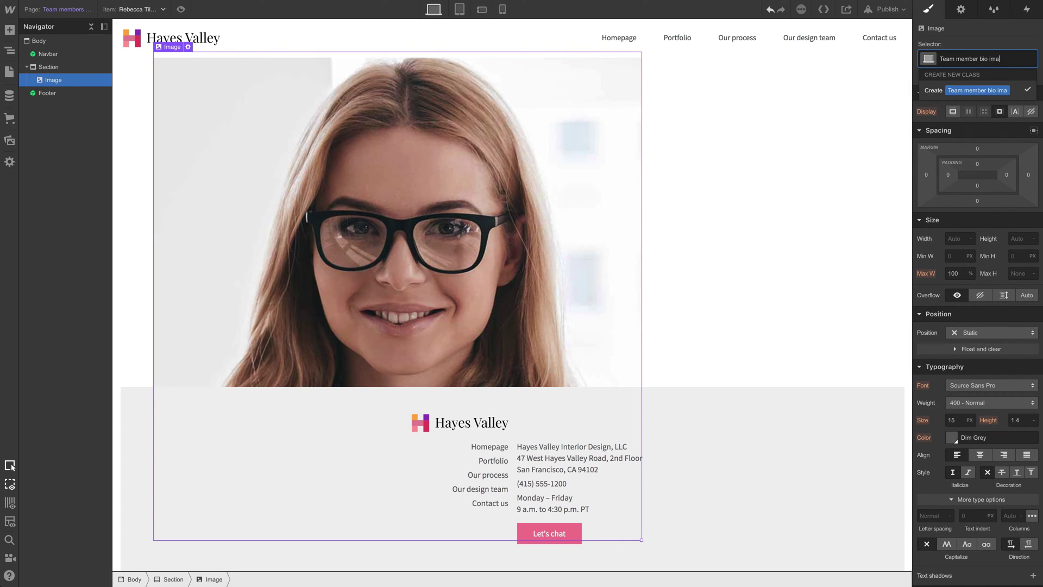
{"action": "key", "text": "ctrl+a"}
{"action": "key", "text": "BackSpace"}
{"action": "type", "text": "Bio image"}
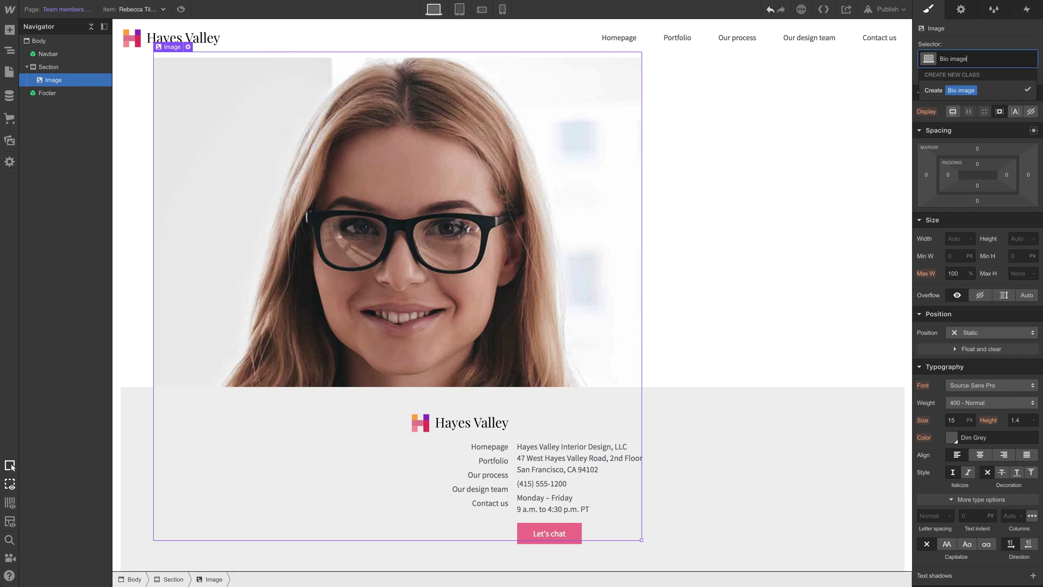
{"action": "key", "text": "Return"}
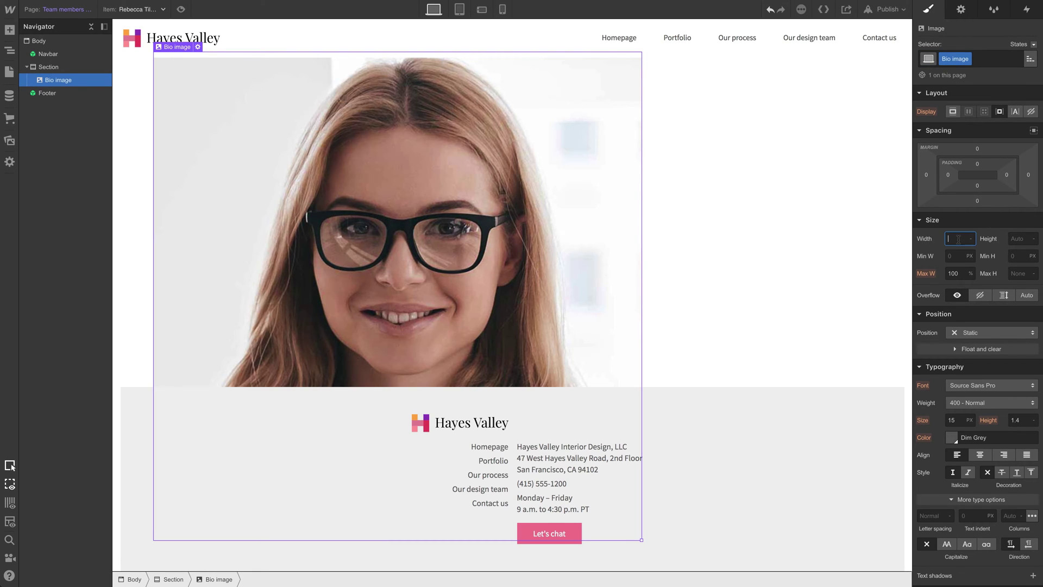
{"action": "type", "text": "300"}
{"action": "key", "text": "Return"}
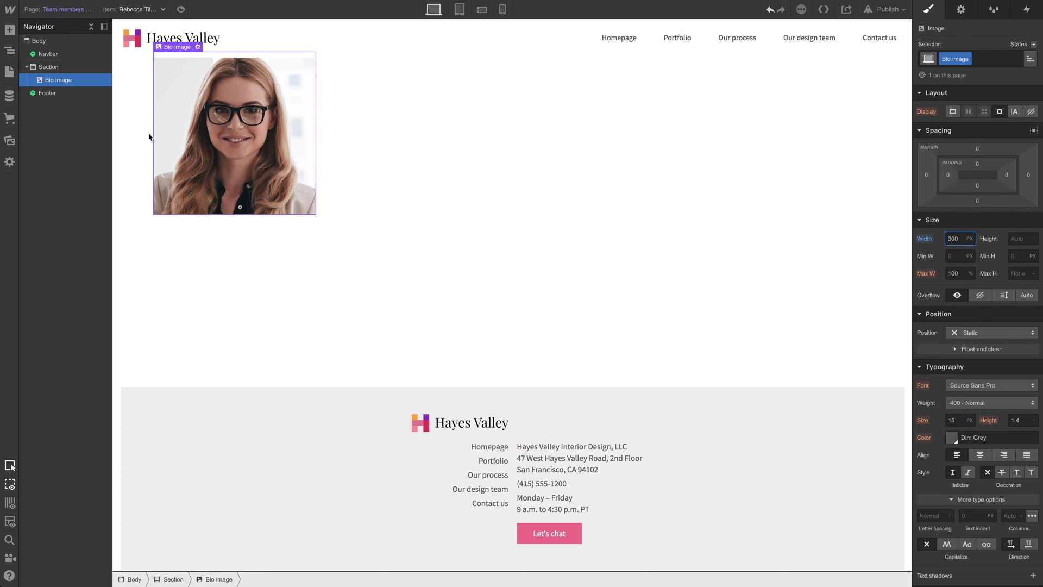
Add a heading below the photo bound to the member's Name field
{"action": "key", "text": "a"}
{"action": "left_click_drag", "start_coordinate": [43, 330], "coordinate": [244, 285]}
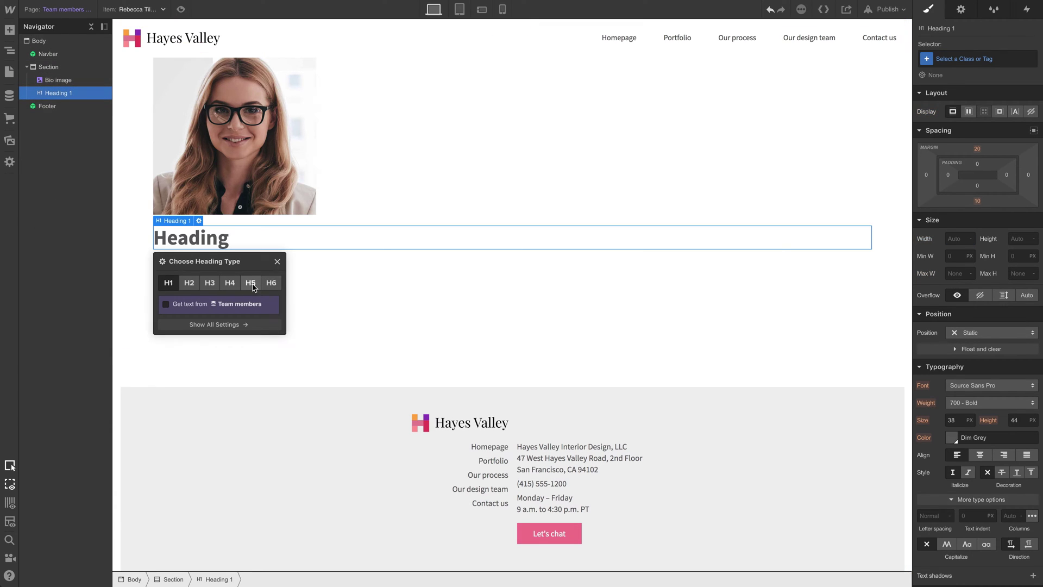
{"action": "double_click", "coordinate": [194, 242]}
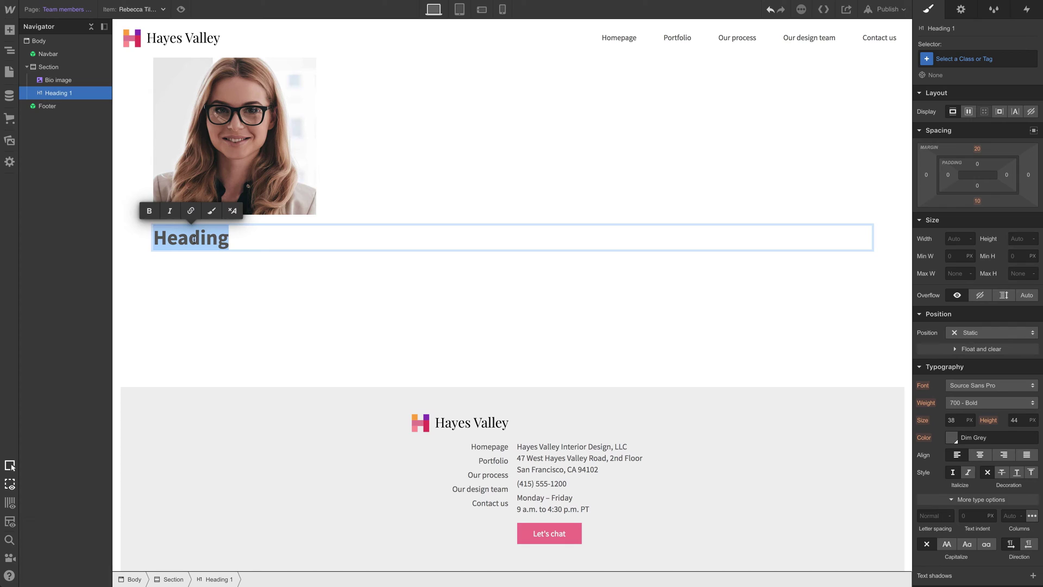
{"action": "key", "text": "Escape"}
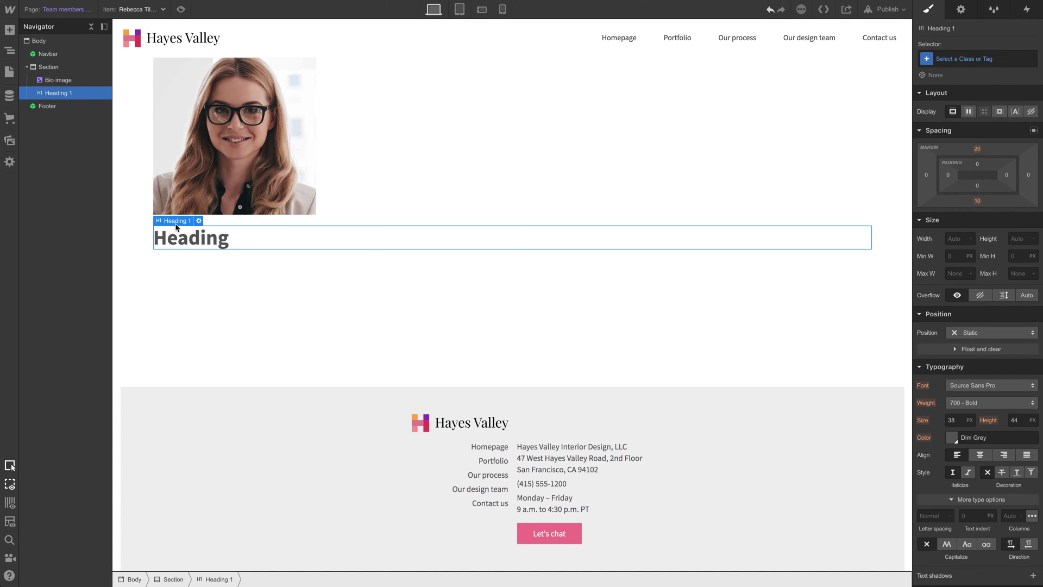
{"action": "left_click", "coordinate": [200, 221]}
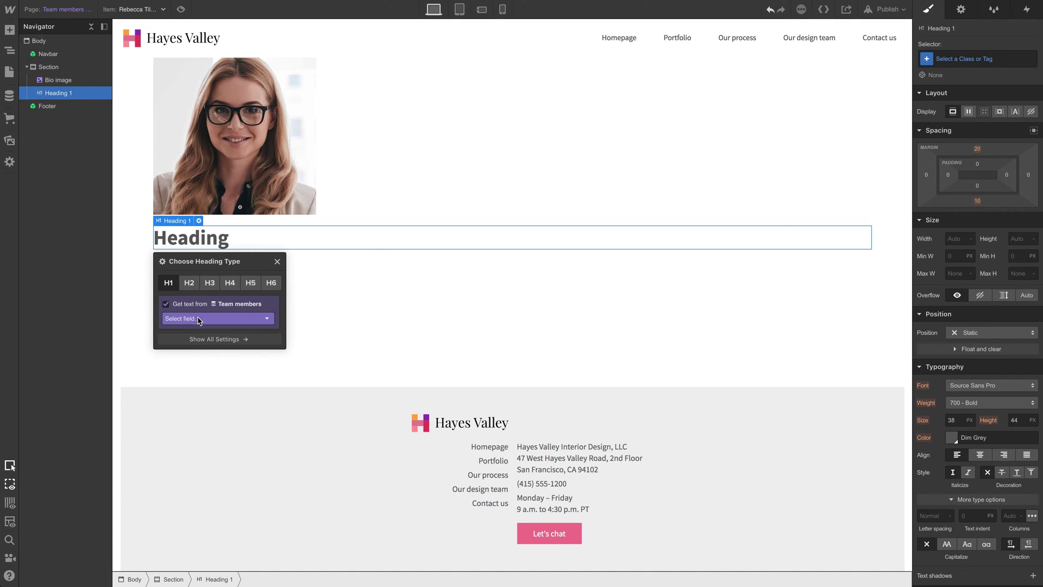
{"action": "left_click", "coordinate": [217, 318]}
{"action": "left_click", "coordinate": [204, 330]}
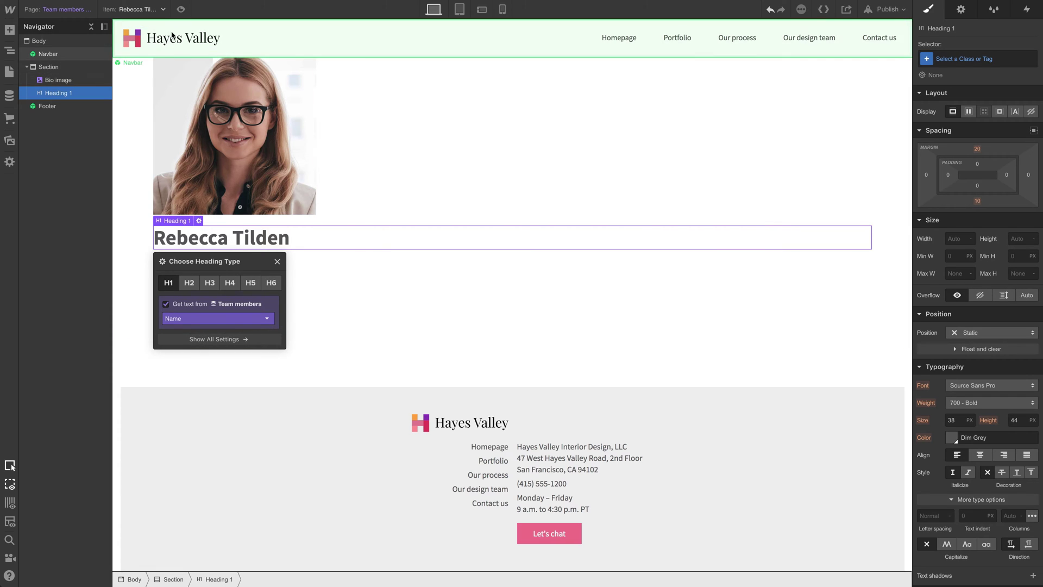
{"action": "left_click", "coordinate": [156, 8]}
{"action": "left_click", "coordinate": [122, 35]}
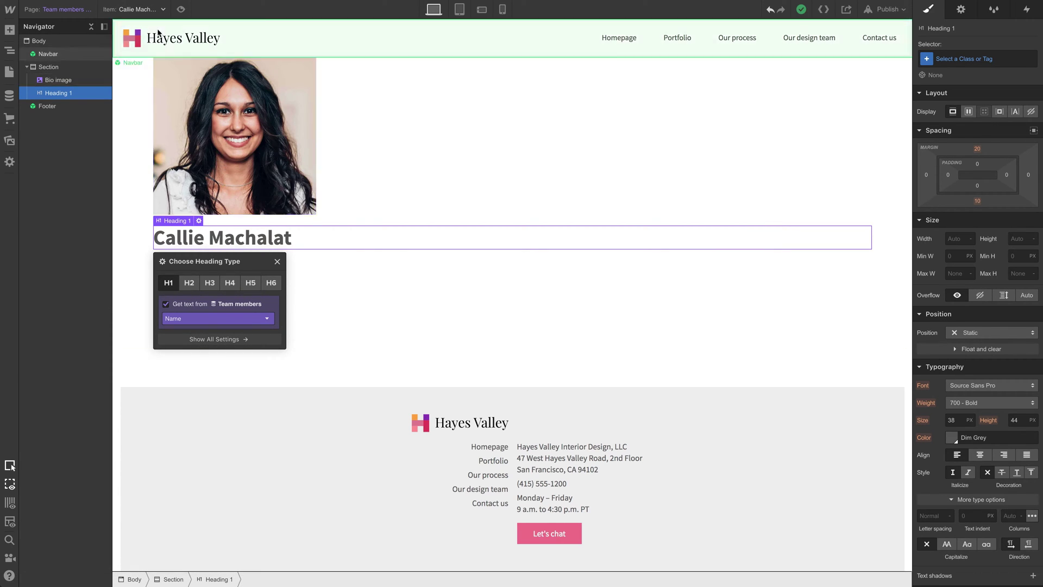
{"action": "left_click", "coordinate": [151, 9]}
{"action": "left_click", "coordinate": [123, 24]}
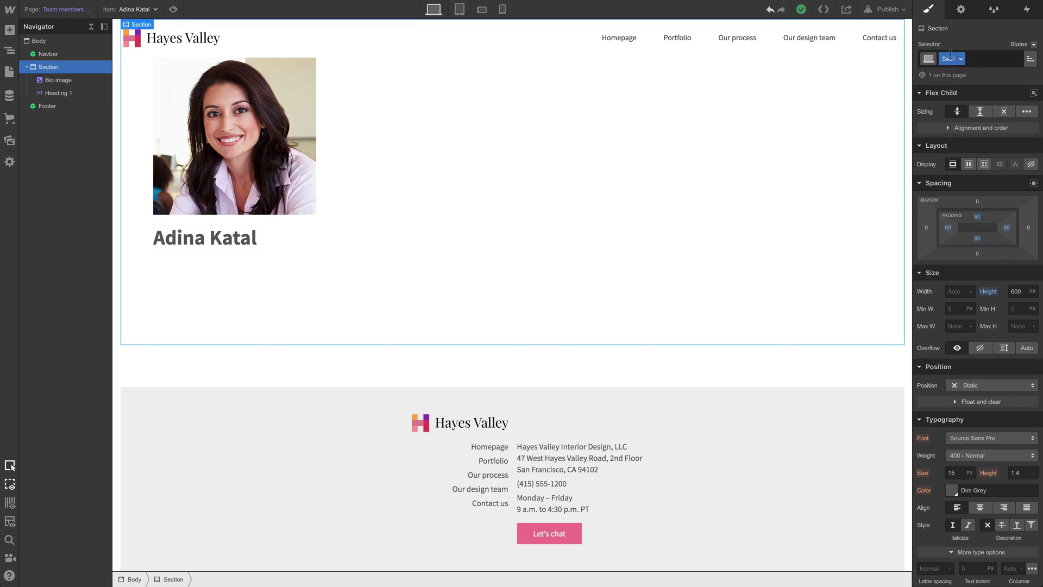
Rename the section class to Bio section and lay it out as a two-column grid
{"action": "double_click", "coordinate": [952, 58]}
{"action": "type", "text": "Bio s"}
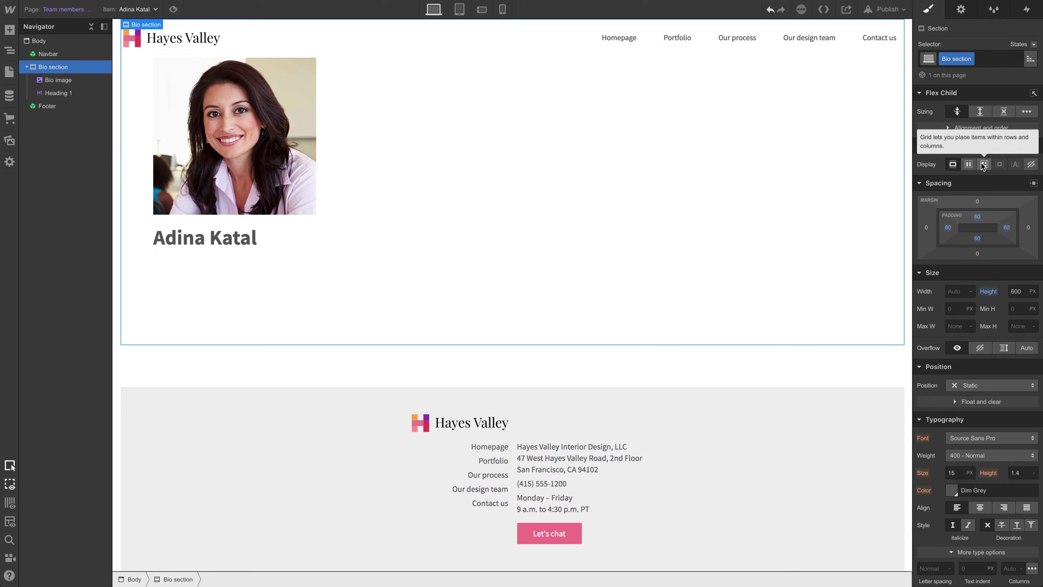
{"action": "left_click", "coordinate": [983, 165]}
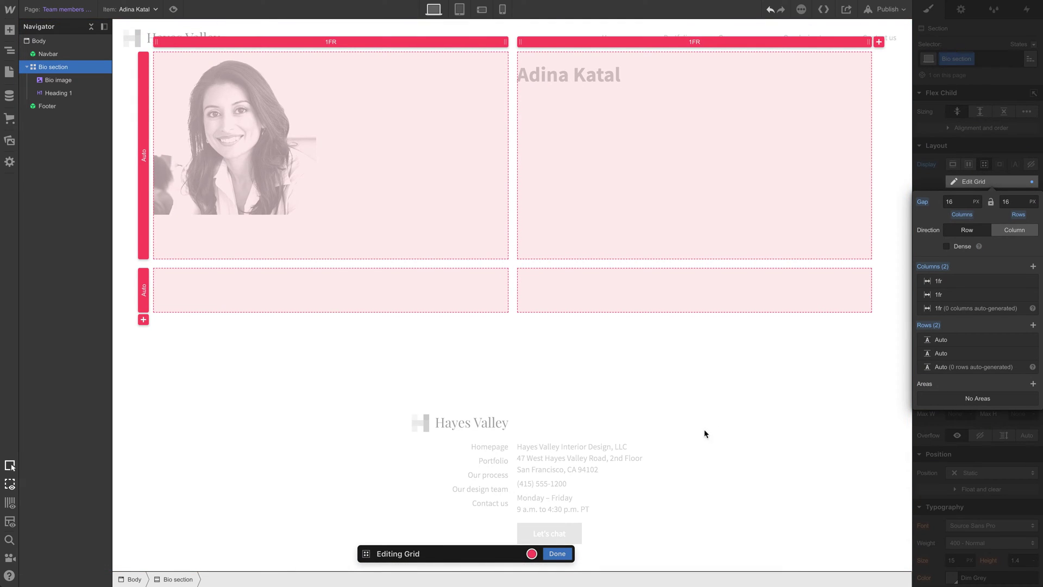
{"action": "left_click", "coordinate": [558, 554]}
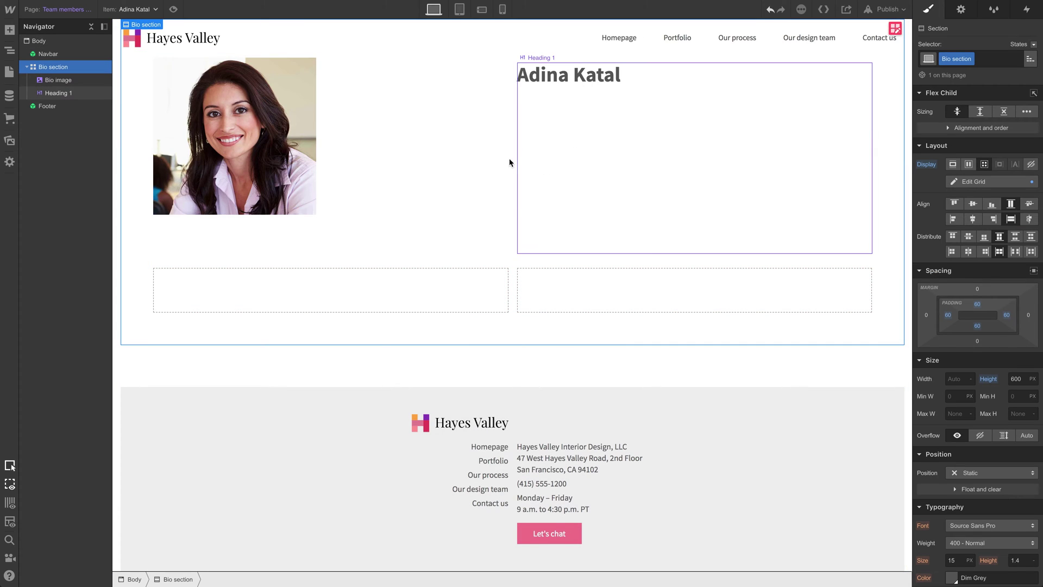
{"action": "left_click", "coordinate": [268, 135]}
{"action": "left_click", "coordinate": [585, 81]}
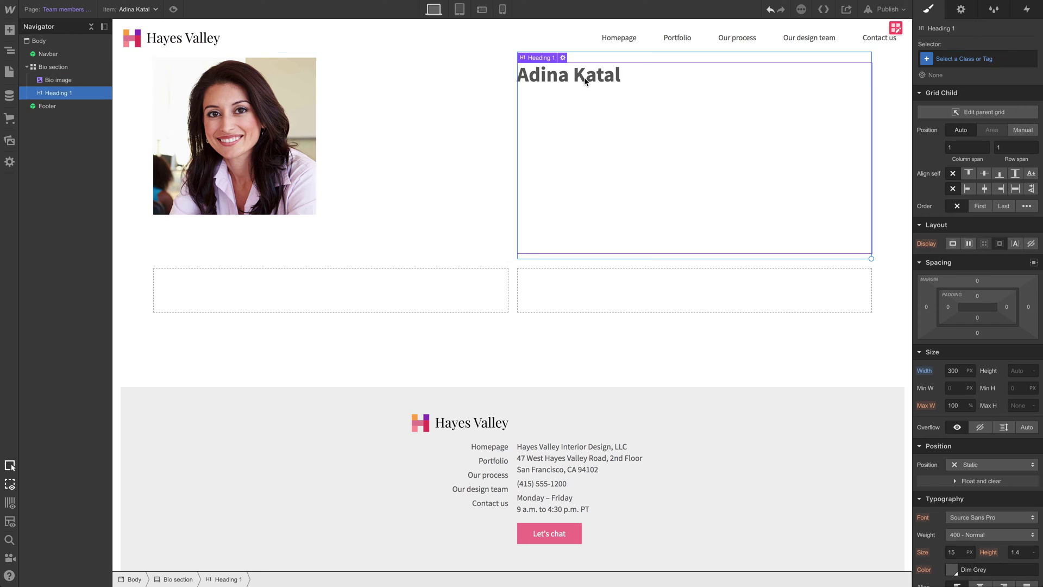
{"action": "left_click", "coordinate": [10, 31]}
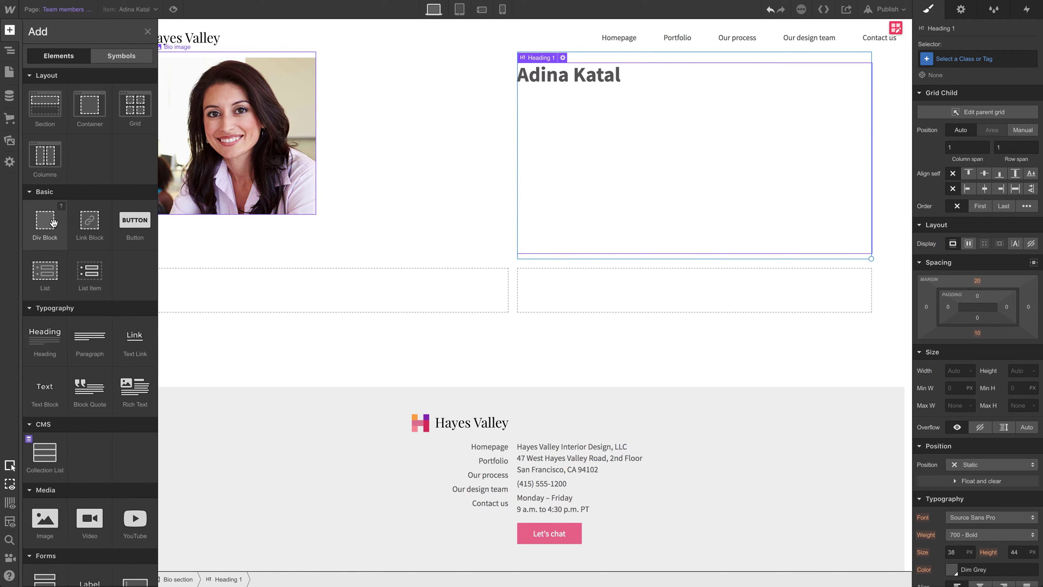
Add a Biography div block in the right grid cell and move the name heading into it
{"action": "left_click_drag", "start_coordinate": [53, 222], "coordinate": [610, 77]}
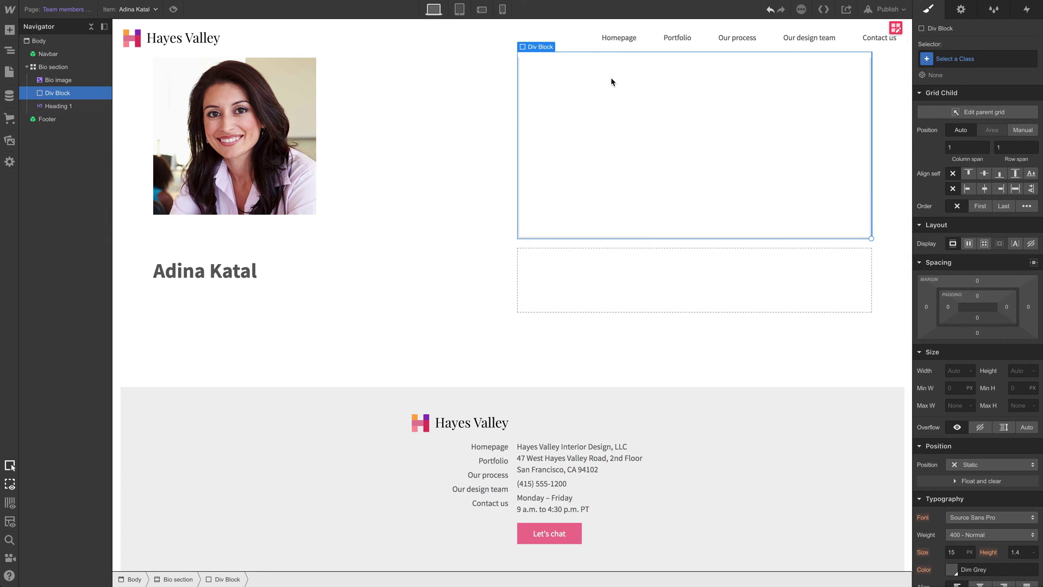
{"action": "left_click", "coordinate": [977, 60]}
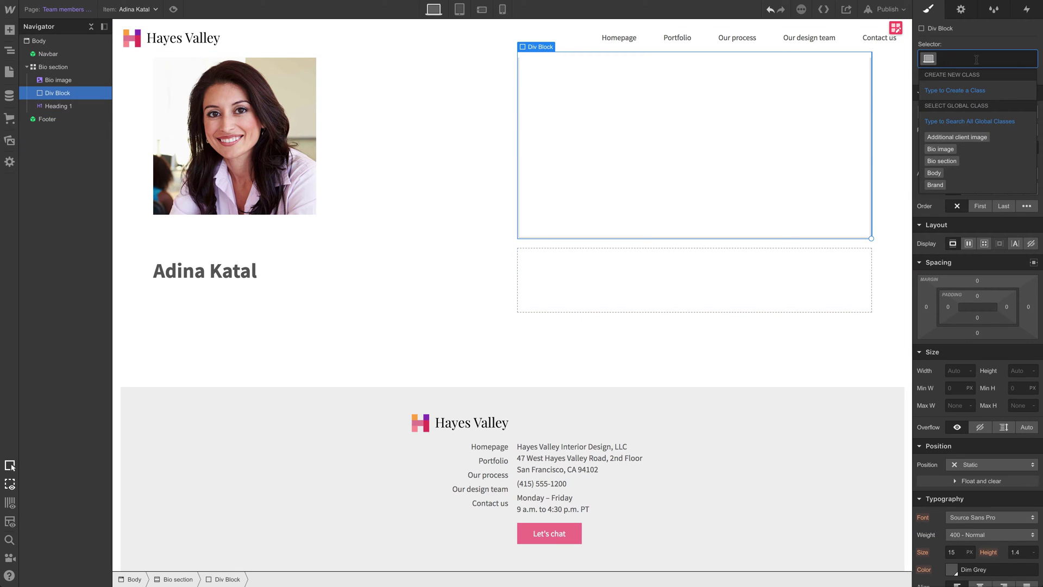
{"action": "type", "text": "Biography"}
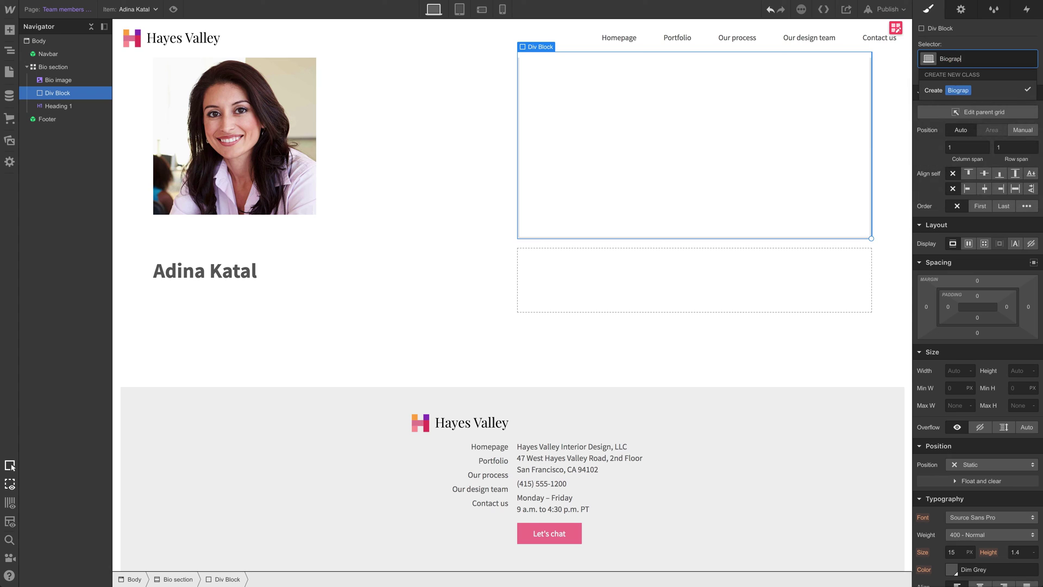
{"action": "key", "text": "Return"}
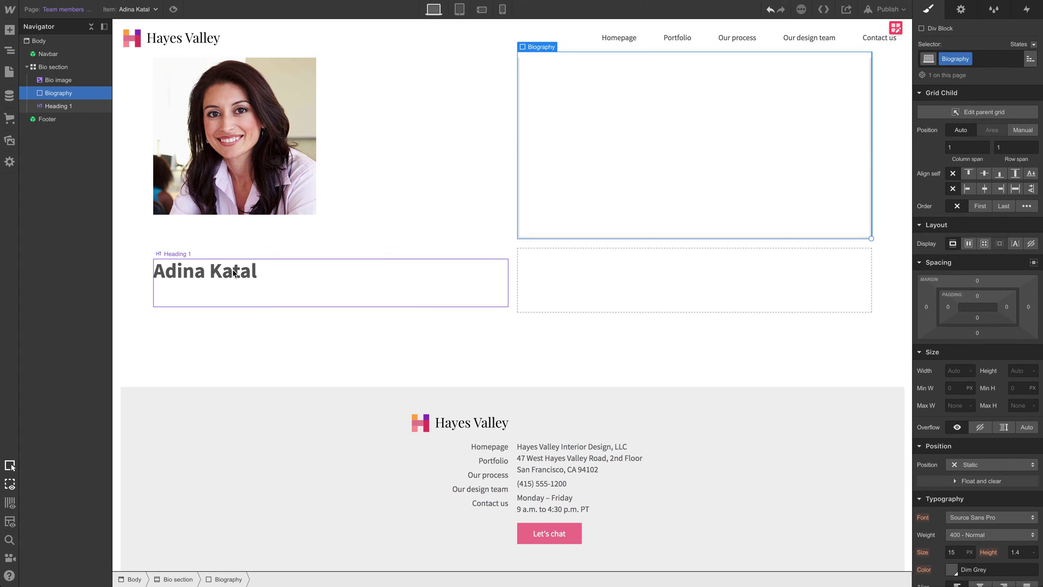
{"action": "mouse_move", "coordinate": [228, 275]}
{"action": "left_mouse_down"}
{"action": "mouse_move", "coordinate": [481, 224]}
{"action": "mouse_move", "coordinate": [638, 159]}
{"action": "mouse_move", "coordinate": [404, 312]}
{"action": "mouse_move", "coordinate": [498, 203]}
{"action": "mouse_move", "coordinate": [339, 302]}
{"action": "left_mouse_up"}
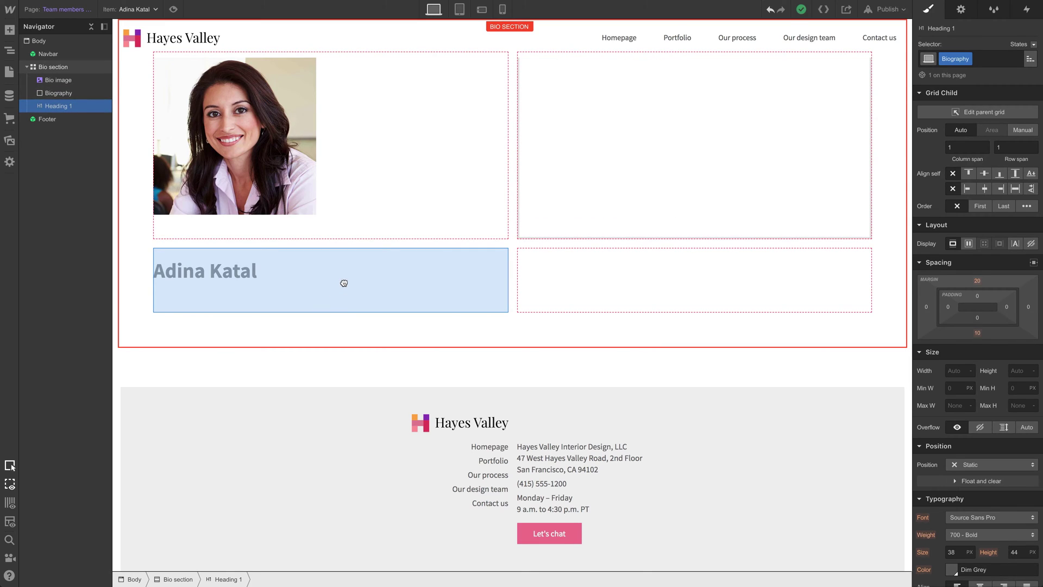
{"action": "mouse_move", "coordinate": [160, 237]}
{"action": "left_mouse_down"}
{"action": "mouse_move", "coordinate": [54, 117]}
{"action": "mouse_move", "coordinate": [60, 100]}
{"action": "left_mouse_up"}
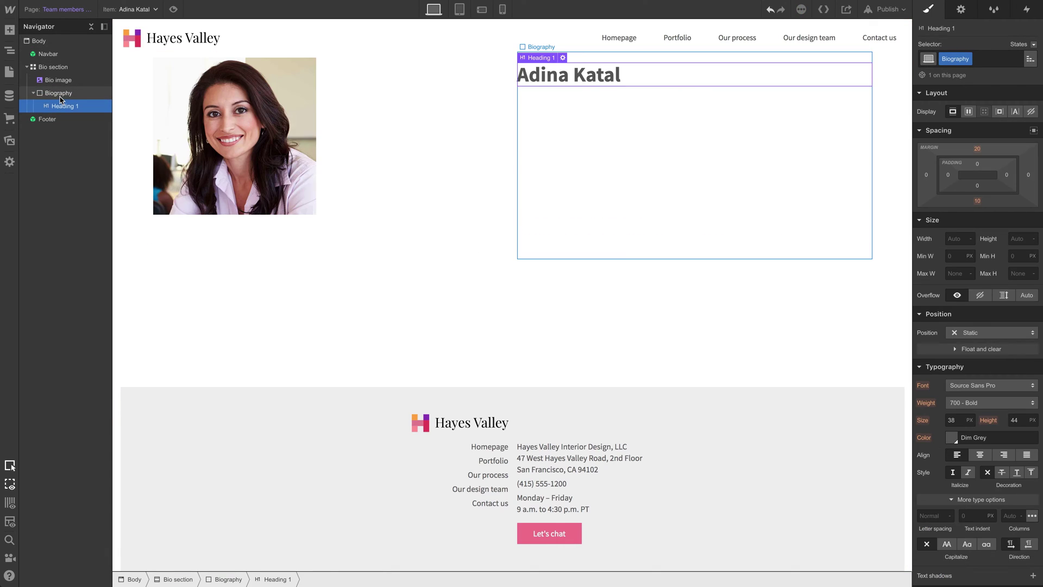
{"action": "left_click", "coordinate": [638, 156]}
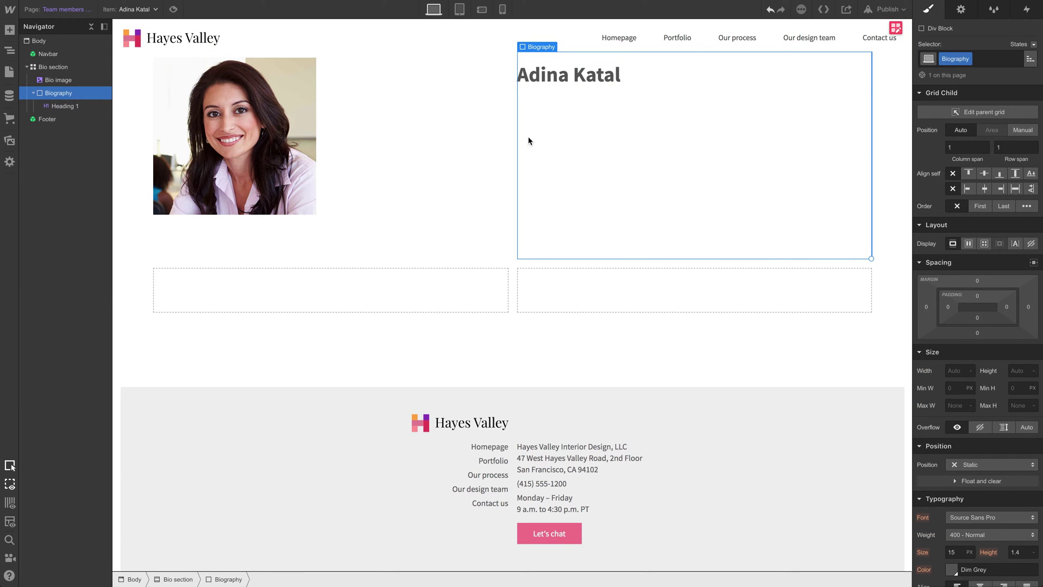
Add a rich text block under Biography bound to the member's Bio field
{"action": "left_click", "coordinate": [10, 29]}
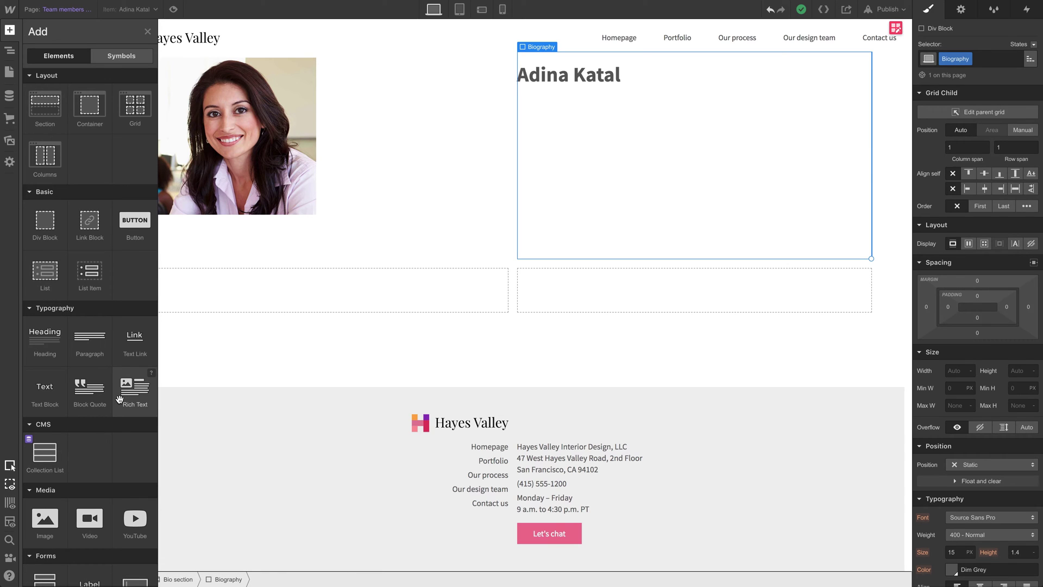
{"action": "left_click_drag", "start_coordinate": [119, 399], "coordinate": [210, 301]}
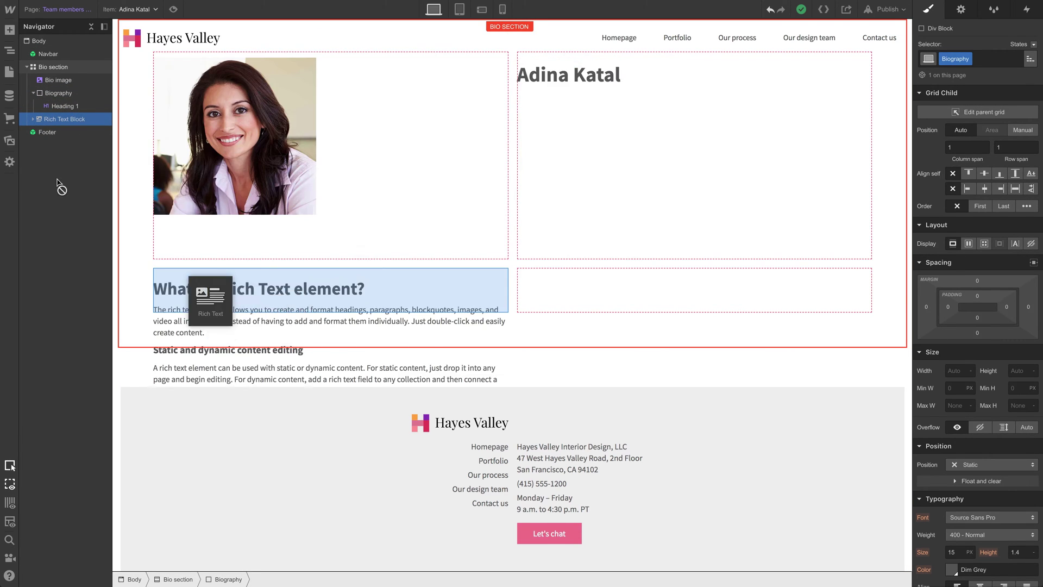
{"action": "mouse_move", "coordinate": [45, 178]}
{"action": "left_mouse_down"}
{"action": "mouse_move", "coordinate": [78, 104]}
{"action": "mouse_move", "coordinate": [79, 123]}
{"action": "left_mouse_up"}
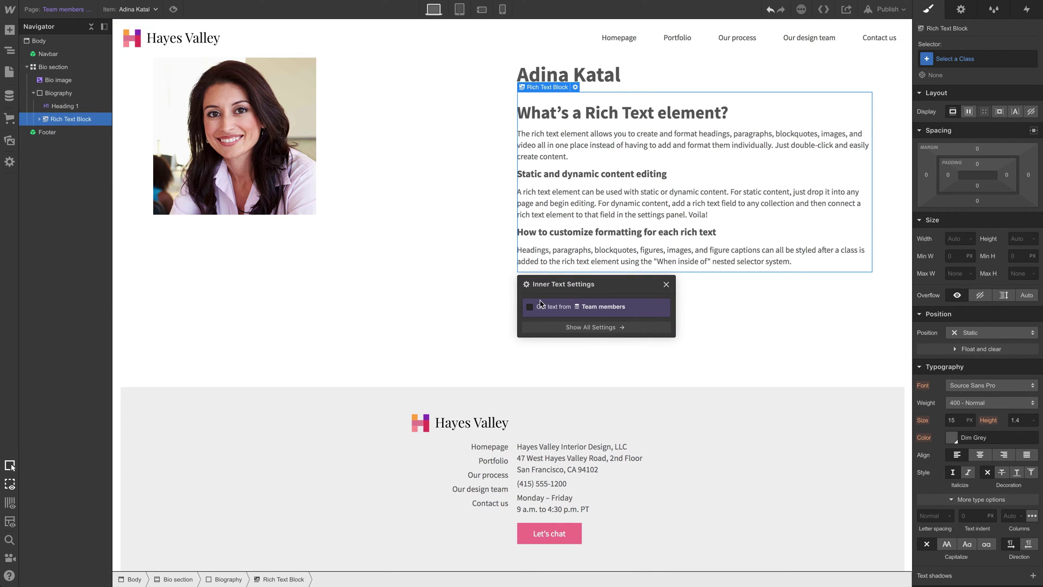
{"action": "left_click", "coordinate": [538, 307]}
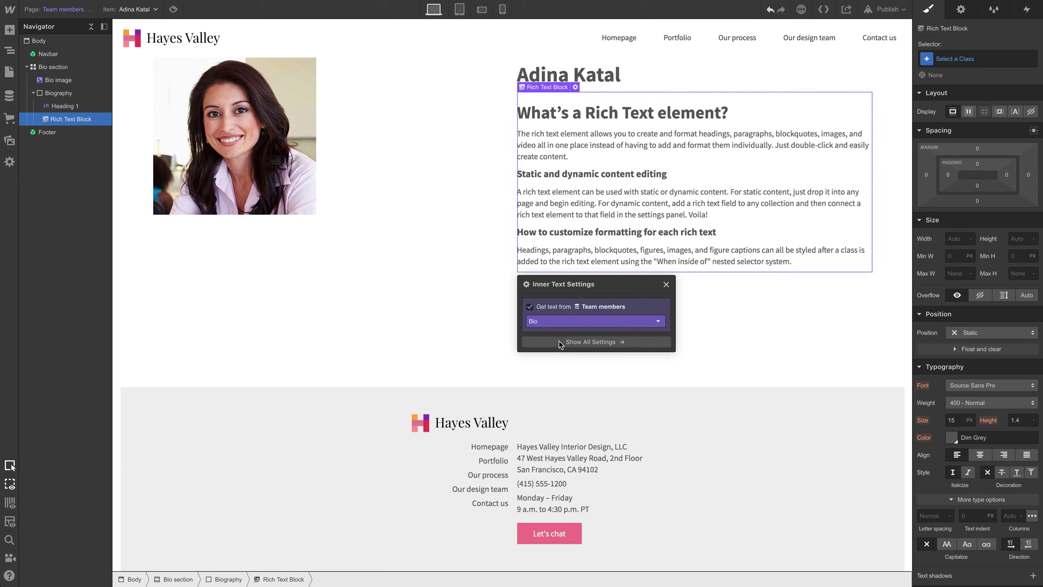
{"action": "left_click", "coordinate": [561, 343]}
{"action": "left_click", "coordinate": [665, 283]}
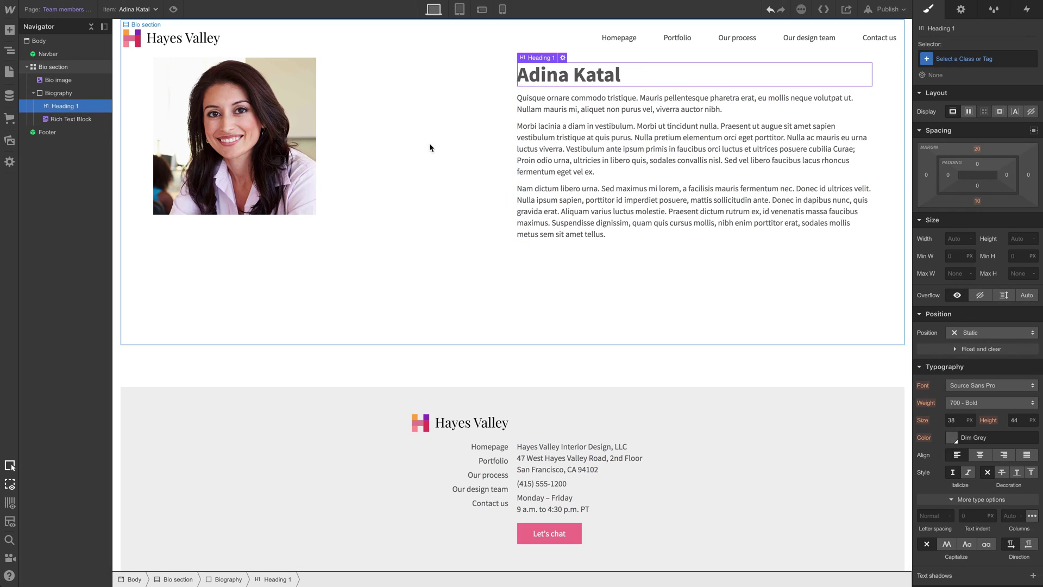
{"action": "left_click", "coordinate": [425, 149]}
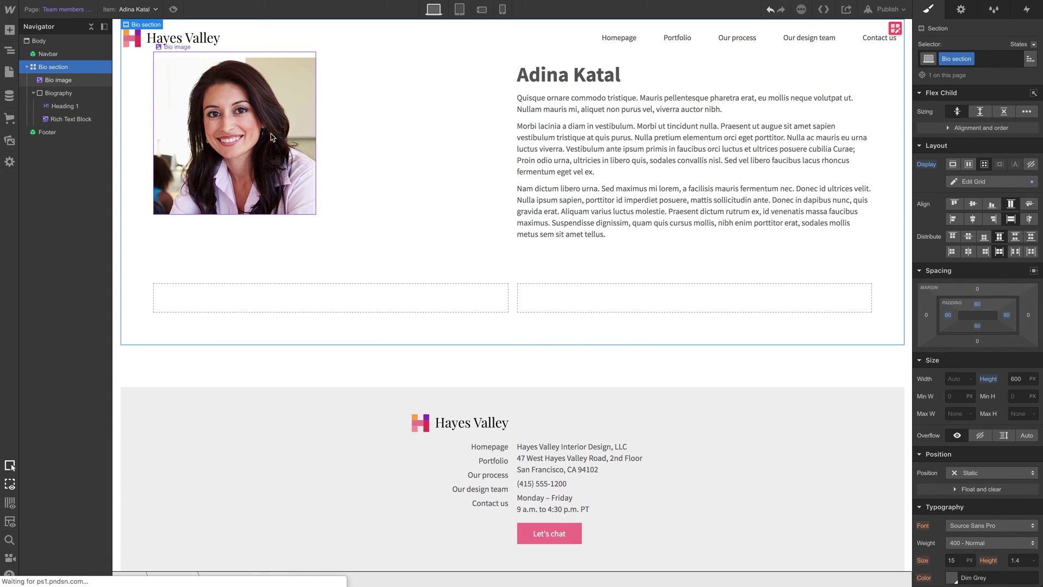
Align the Bio image to the end of its cell and widen it from 300 to 400 px
{"action": "left_click", "coordinate": [360, 127]}
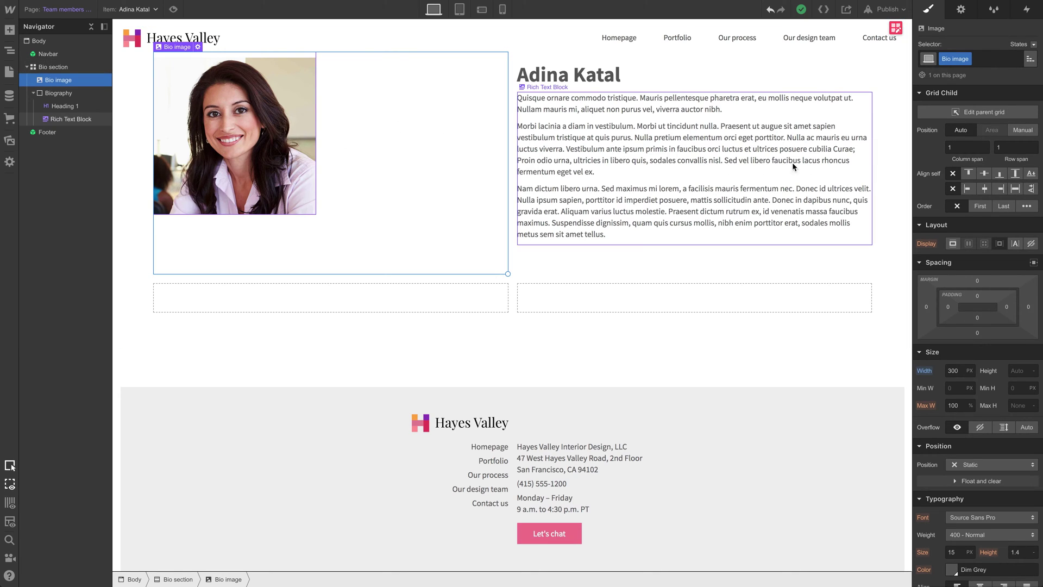
{"action": "left_click", "coordinate": [1002, 188]}
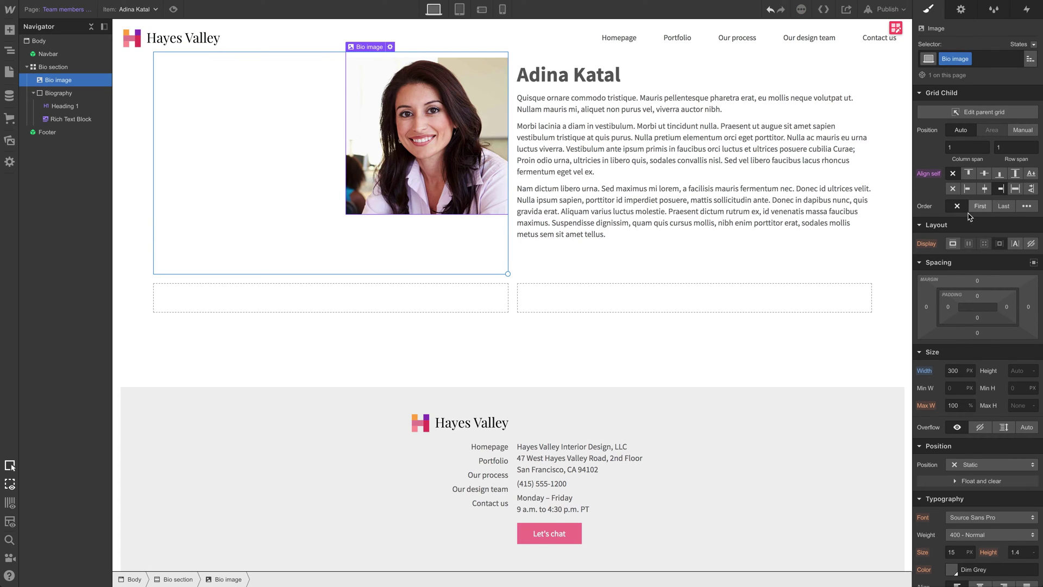
{"action": "left_click", "coordinate": [955, 371]}
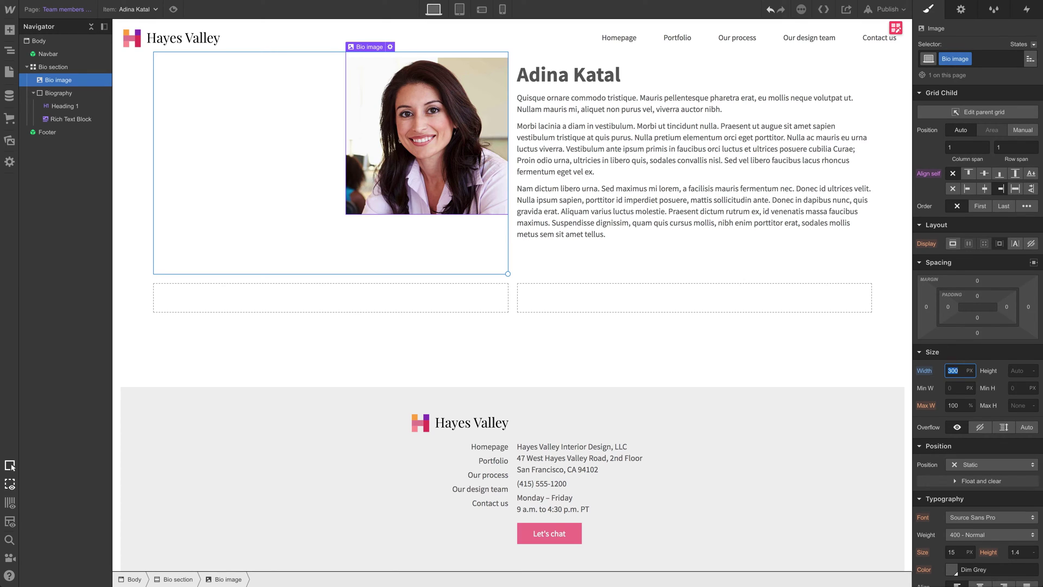
{"action": "key", "text": "shift+Up"}
{"action": "key", "text": "shift+Up"}
{"action": "key", "text": "shift+Up"}
{"action": "key", "text": "shift+Up"}
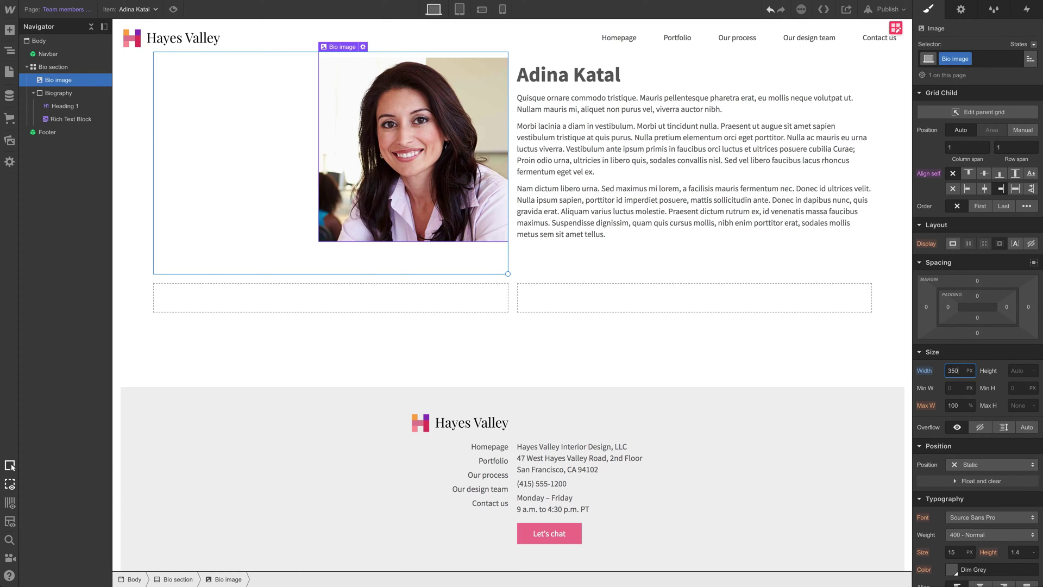
{"action": "key", "text": "shift+Up"}
{"action": "key", "text": "shift+Up"}
{"action": "key", "text": "shift+Up"}
{"action": "key", "text": "shift+Up"}
{"action": "key", "text": "shift+Up"}
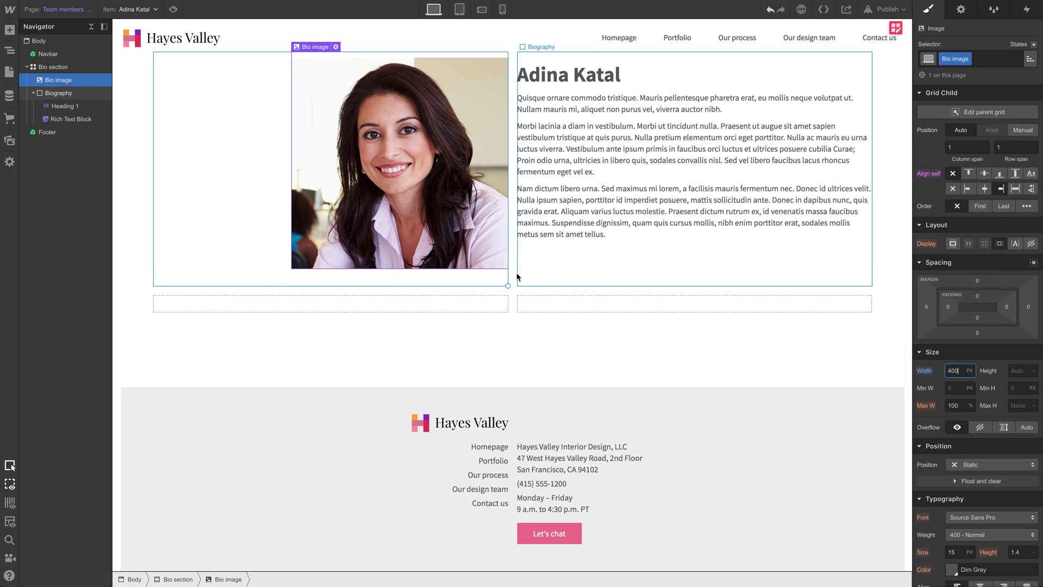
{"action": "left_click", "coordinate": [515, 280]}
In the Bio section's grid editor, set the column gap to 30 px
{"action": "left_click", "coordinate": [995, 182]}
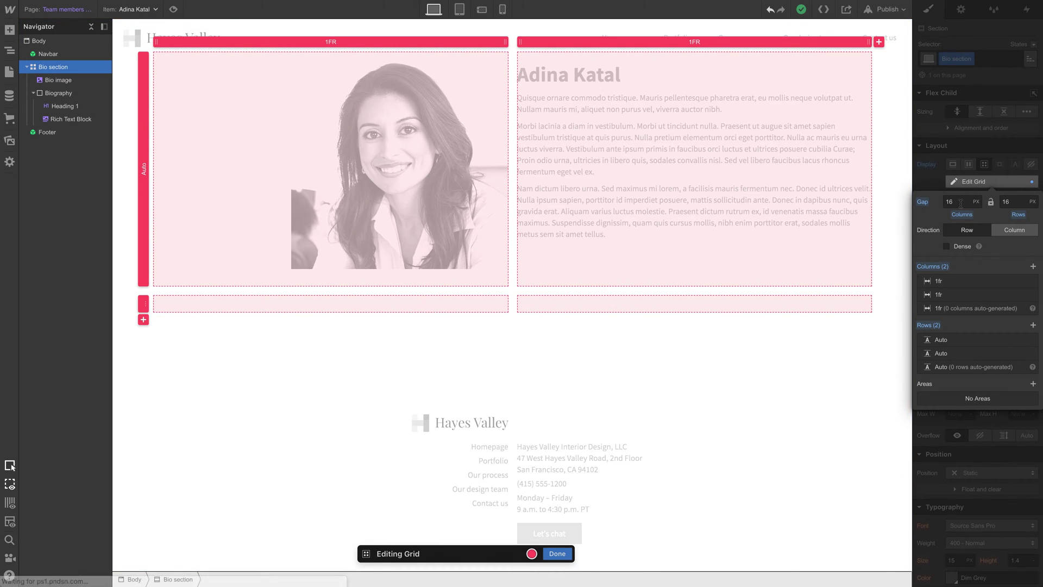
{"action": "left_click_drag", "start_coordinate": [961, 201], "coordinate": [961, 245]}
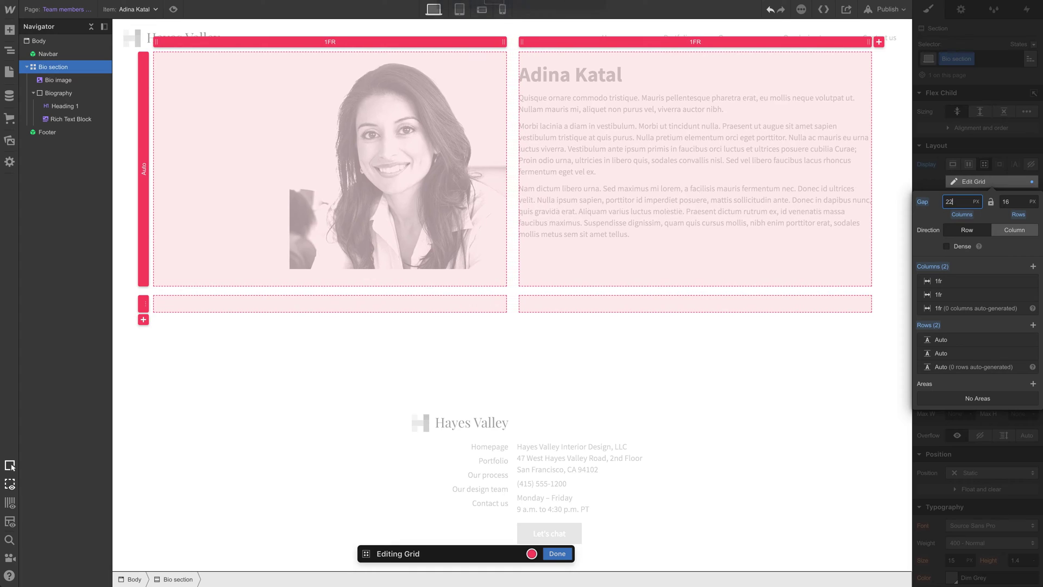
{"action": "type", "text": "40"}
{"action": "key", "text": "BackSpace"}
{"action": "key", "text": "BackSpace"}
{"action": "type", "text": "30"}
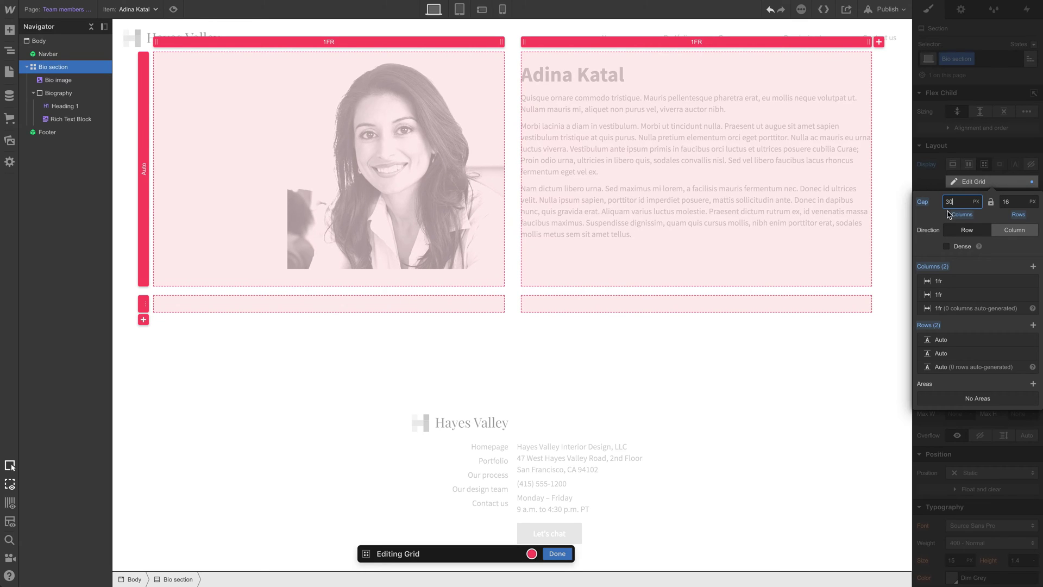
Give the Biography container automatic width with a 400 px maximum
{"action": "left_click", "coordinate": [557, 554]}
{"action": "left_click", "coordinate": [419, 185]}
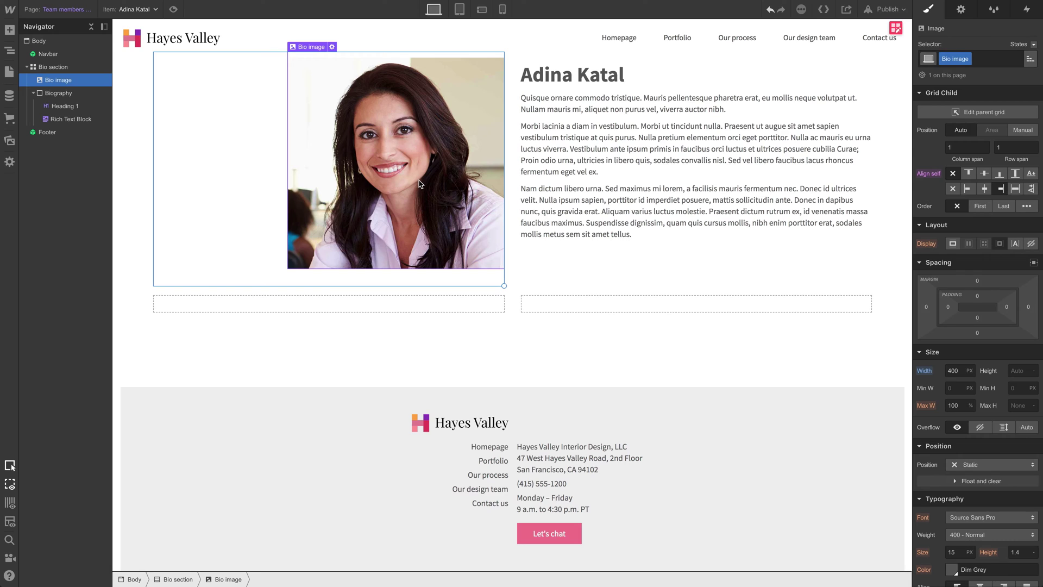
{"action": "left_click", "coordinate": [575, 90]}
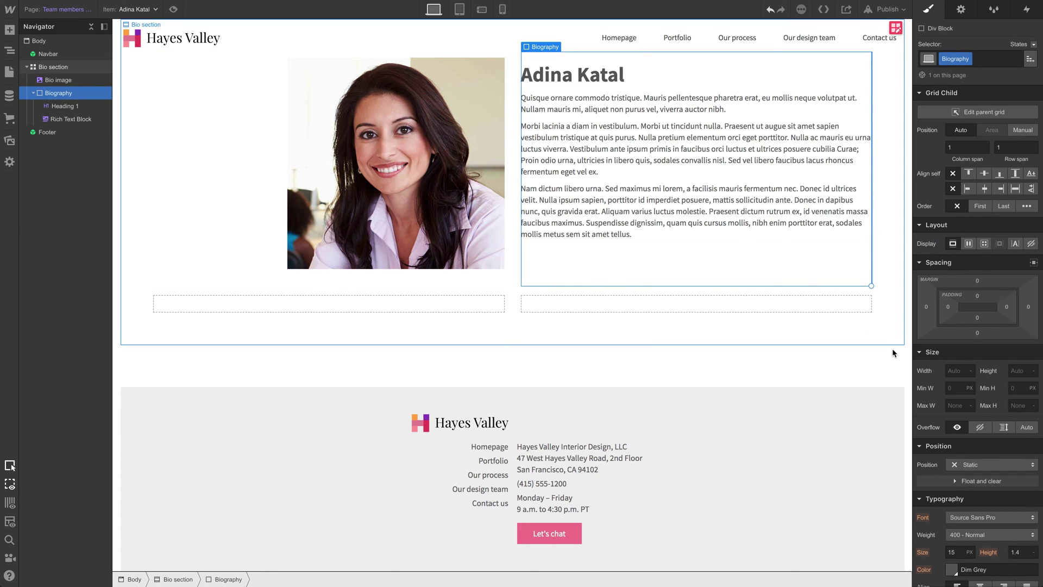
{"action": "left_click", "coordinate": [963, 371]}
{"action": "type", "text": "400"}
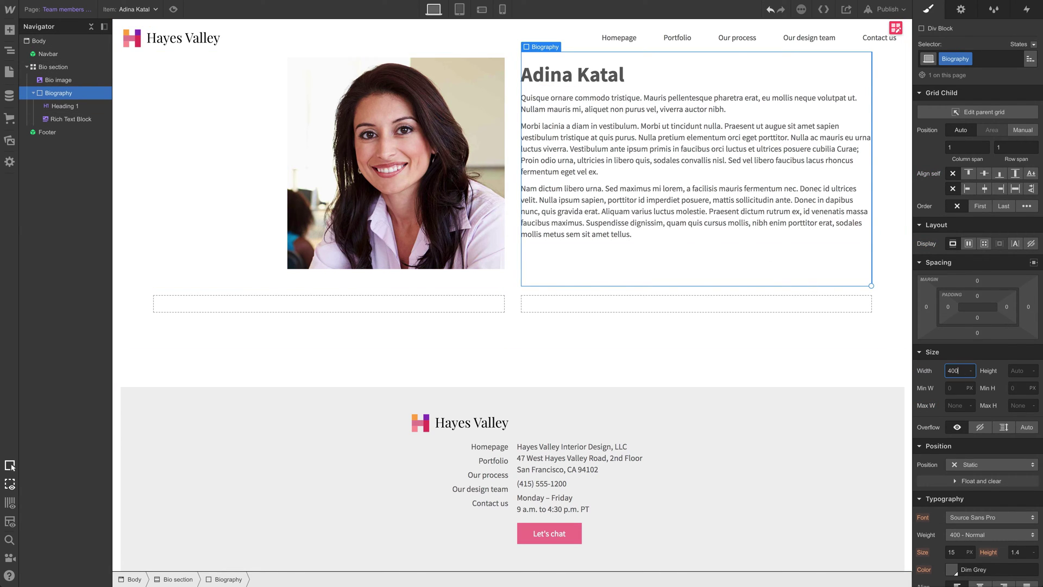
{"action": "key", "text": "Return"}
{"action": "left_click", "coordinate": [925, 371]}
{"action": "left_click", "coordinate": [960, 406]}
{"action": "key", "text": "Return"}
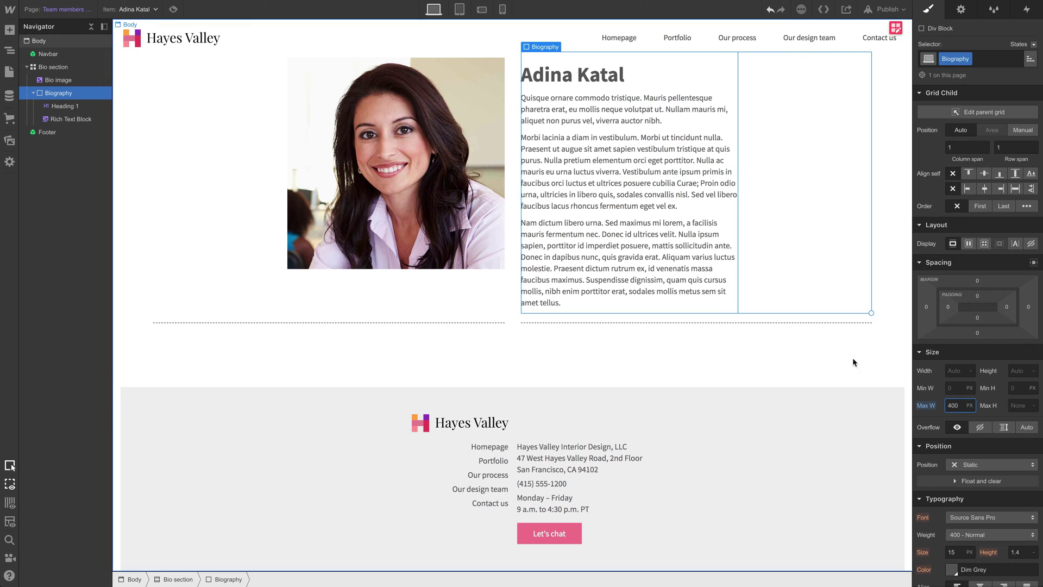
Set the Bio image to 100% width with a 400 px maximum
{"action": "left_click", "coordinate": [58, 80]}
{"action": "left_click", "coordinate": [956, 364]}
{"action": "type", "text": "100"}
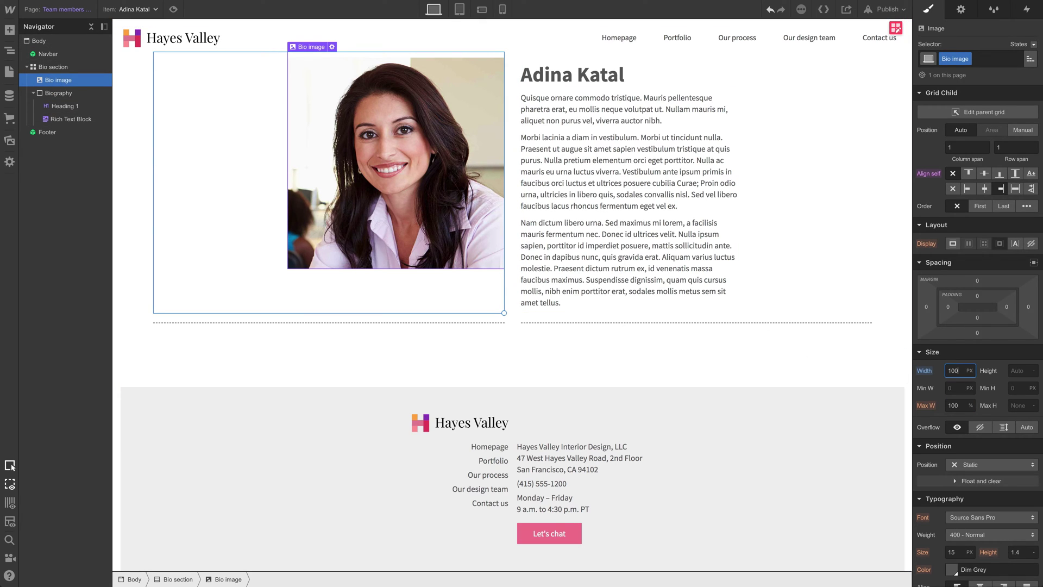
{"action": "key", "text": "Return"}
{"action": "left_click", "coordinate": [956, 406]}
{"action": "key", "text": "Return"}
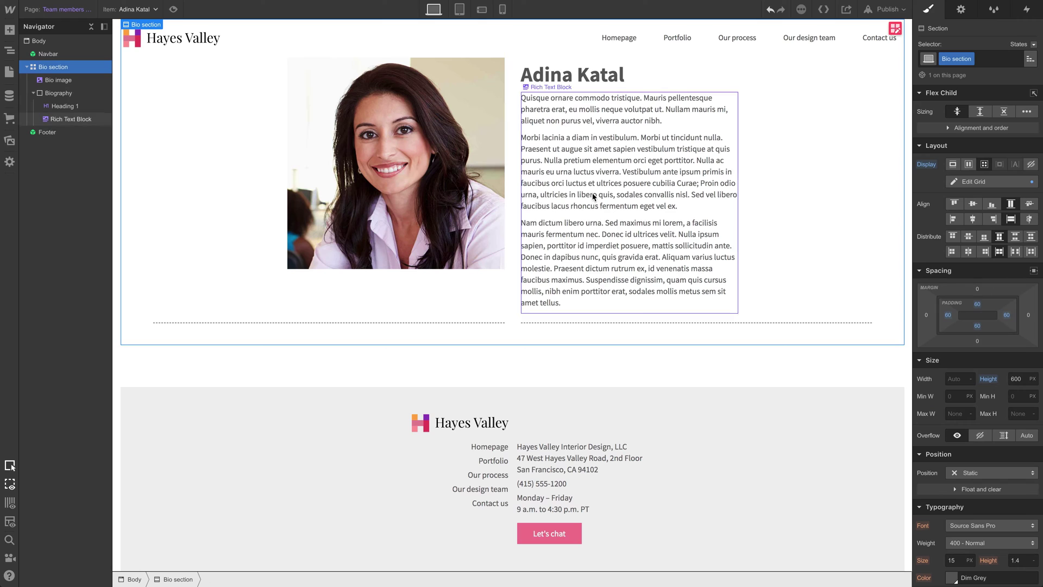
Style the name heading with the Major heading and Darker classes
{"action": "left_click", "coordinate": [556, 79]}
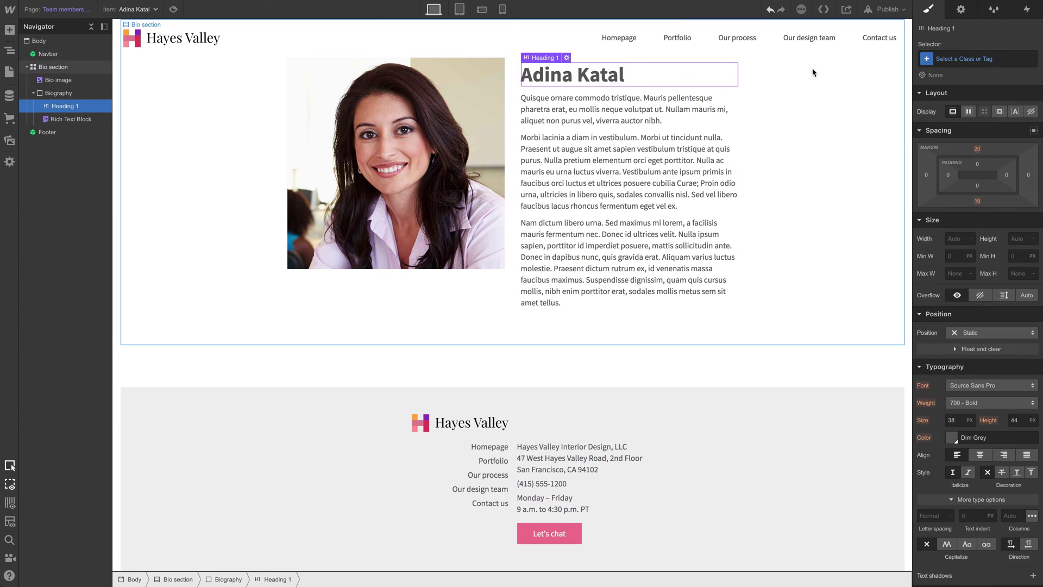
{"action": "left_click", "coordinate": [962, 59]}
{"action": "type", "text": "head"}
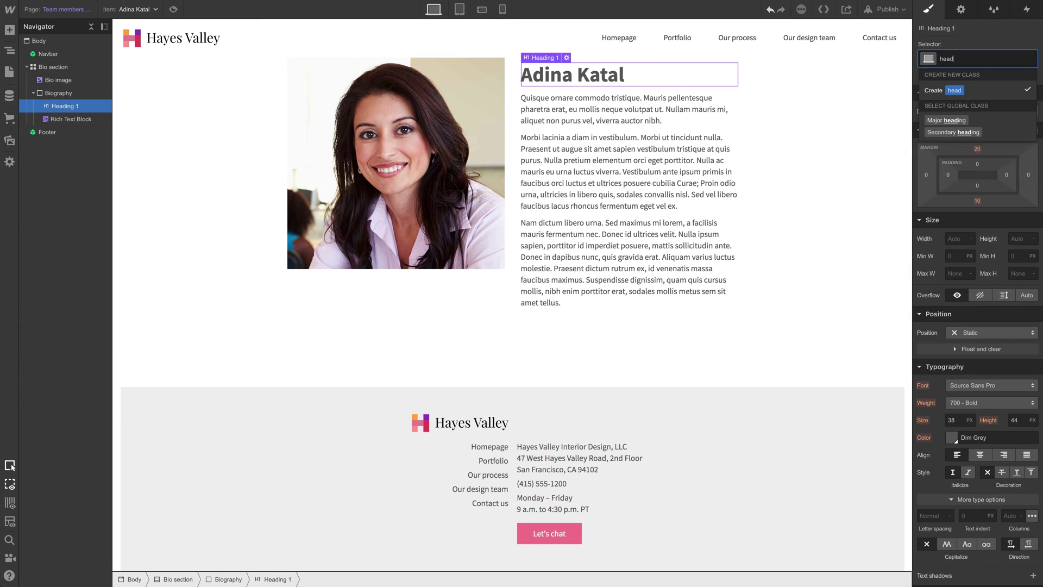
{"action": "key", "text": "Down"}
{"action": "key", "text": "Return"}
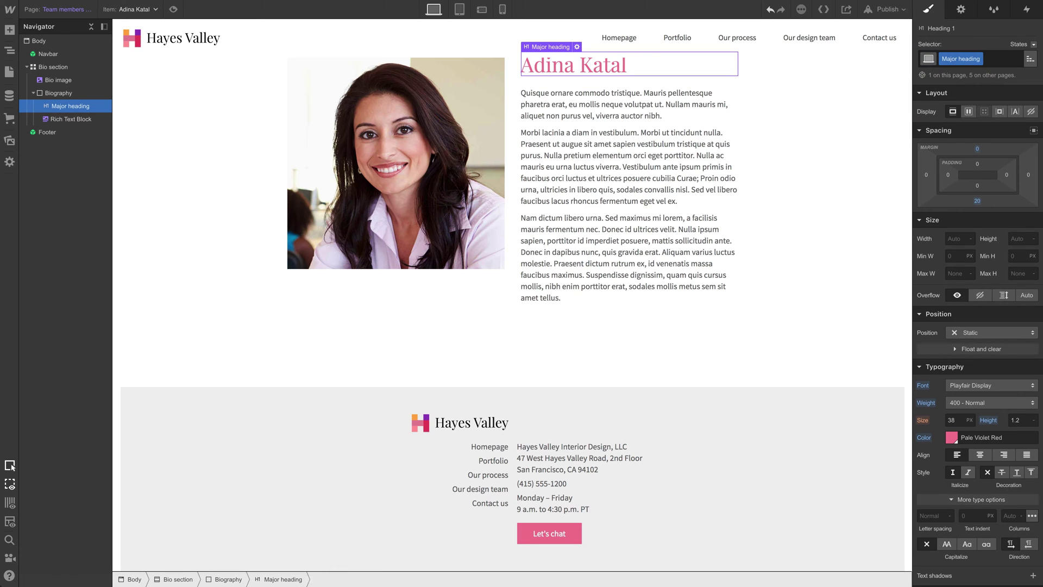
{"action": "type", "text": "dark"}
{"action": "key", "text": "Down"}
{"action": "key", "text": "Return"}
Set the Bio section's top padding to 120 px and check its photo, heading and text
{"action": "left_click", "coordinate": [757, 101]}
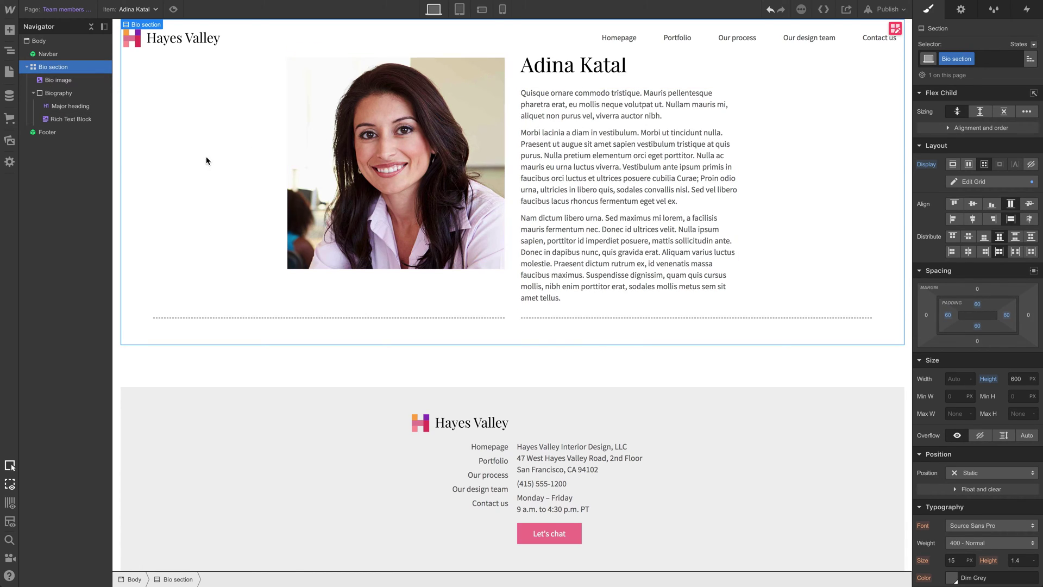
{"action": "left_click", "coordinate": [979, 306]}
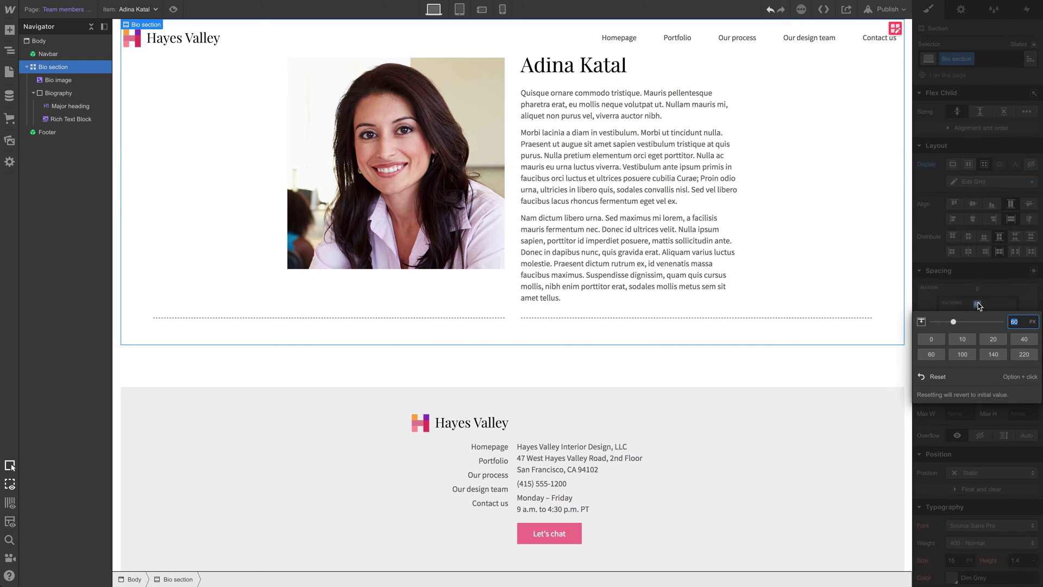
{"action": "type", "text": "180"}
{"action": "key", "text": "Return"}
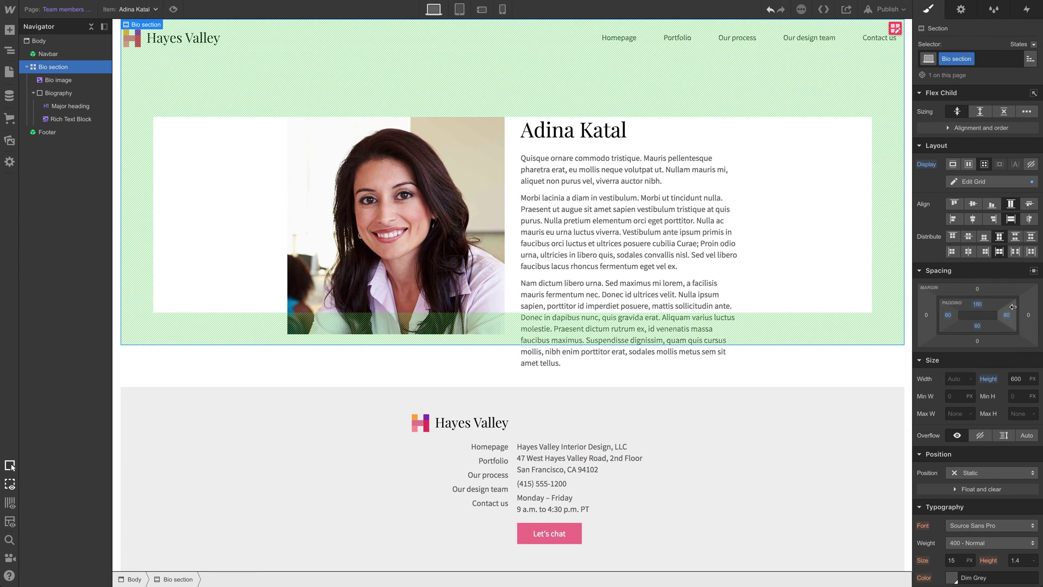
{"action": "left_click", "coordinate": [977, 304]}
{"action": "type", "text": "120"}
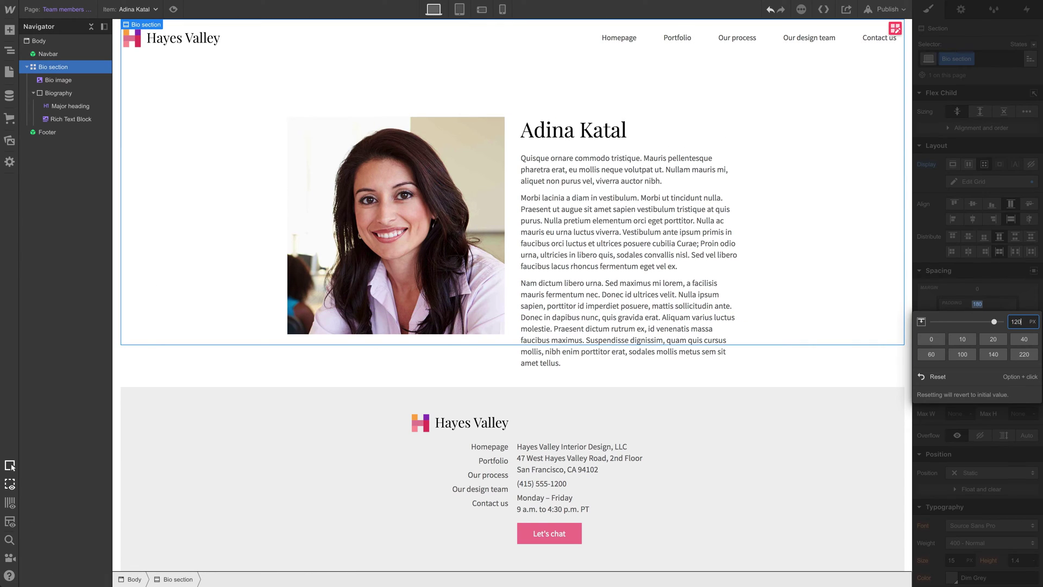
{"action": "key", "text": "Return"}
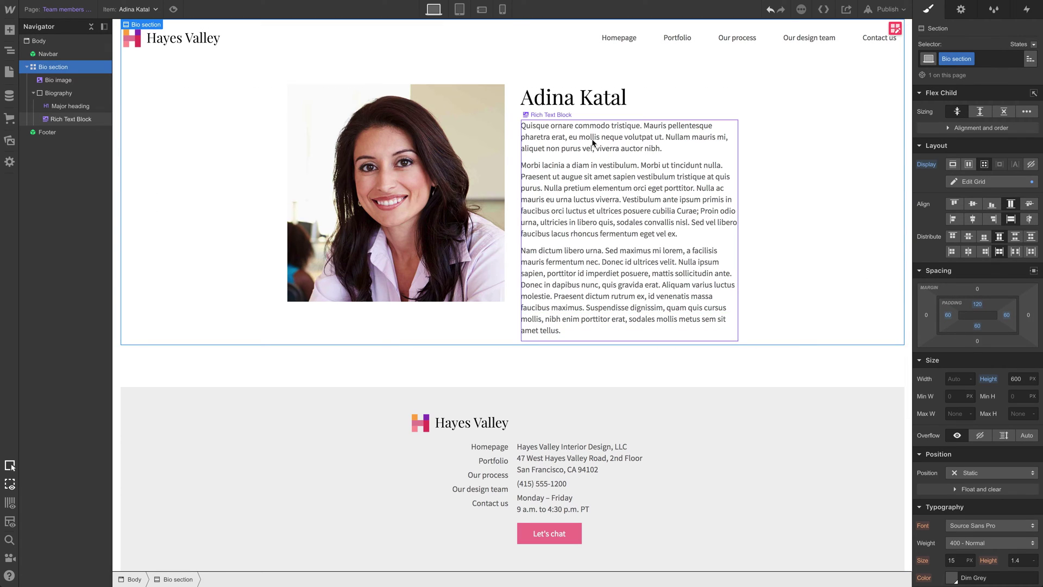
{"action": "left_click", "coordinate": [472, 98]}
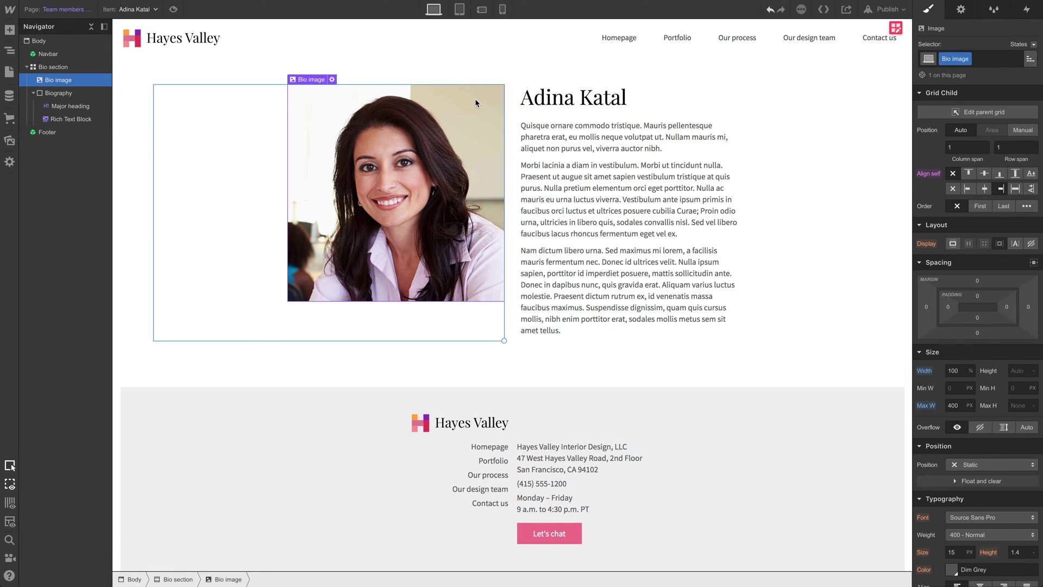
{"action": "left_click", "coordinate": [542, 104]}
{"action": "left_click", "coordinate": [582, 139]}
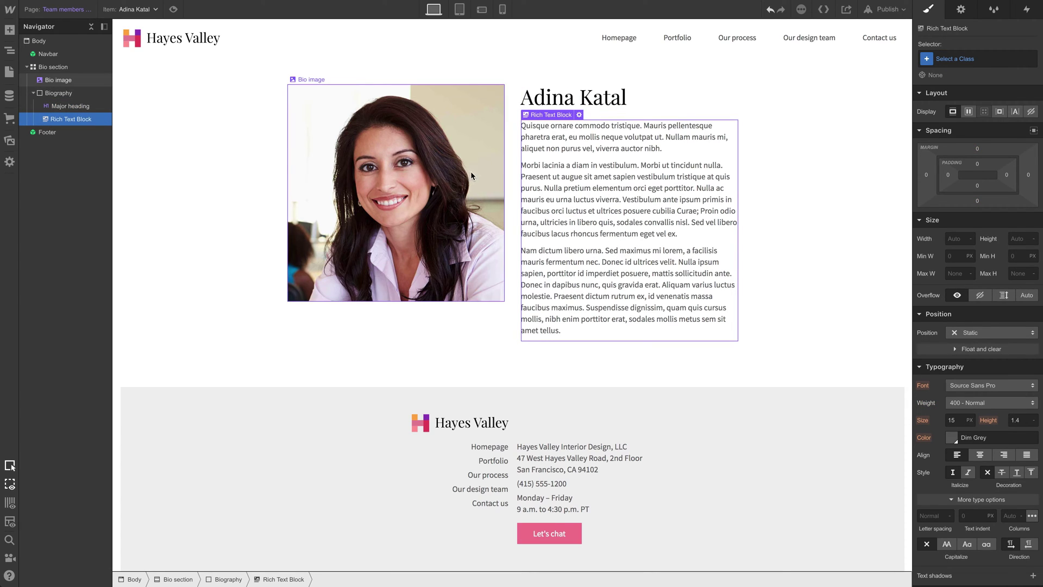
Add a Bio image box shadow: blur 50, distance 10, angle 180, black at 10% alpha
{"action": "left_click", "coordinate": [326, 163]}
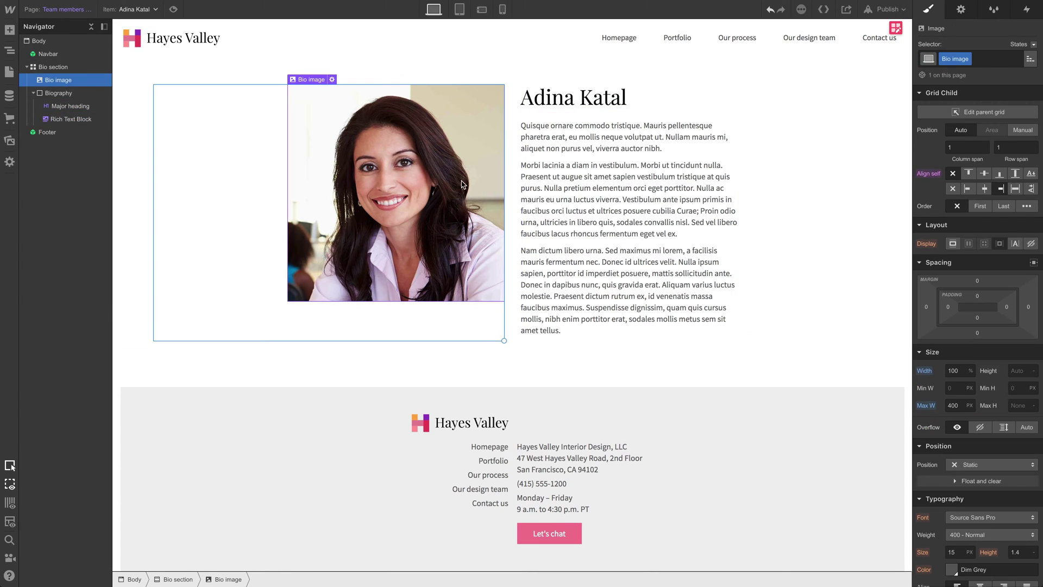
{"action": "scroll", "coordinate": [942, 297], "scroll_direction": "down", "scroll_amount": 5}
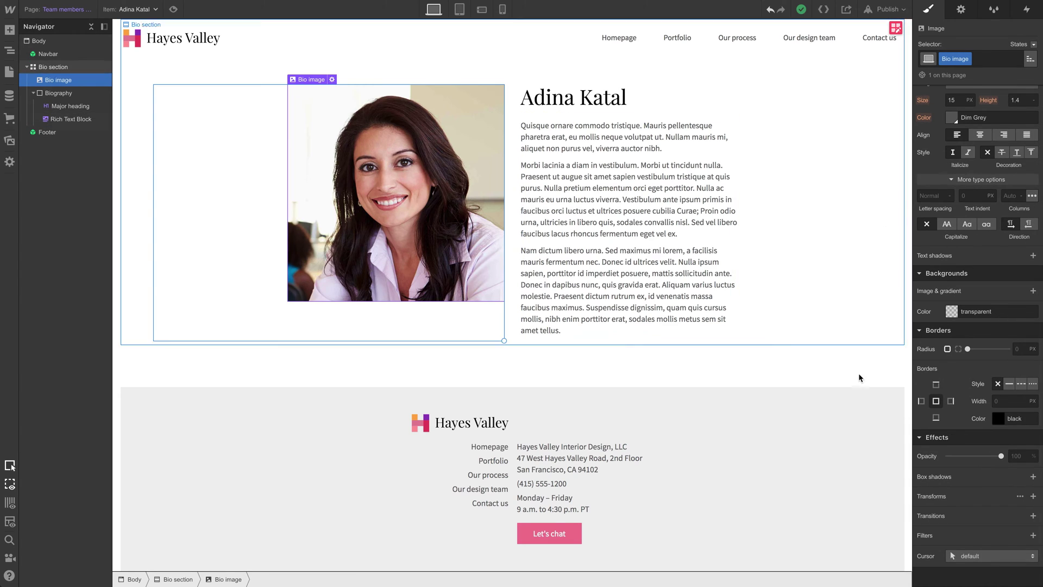
{"action": "scroll", "coordinate": [1000, 441], "scroll_direction": "down", "scroll_amount": 1}
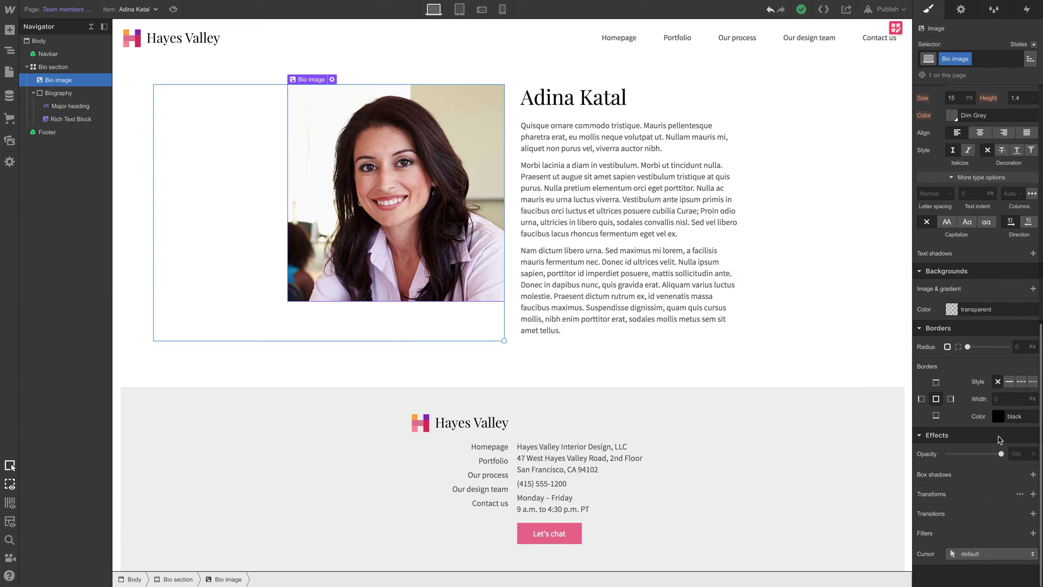
{"action": "left_click", "coordinate": [1033, 475]}
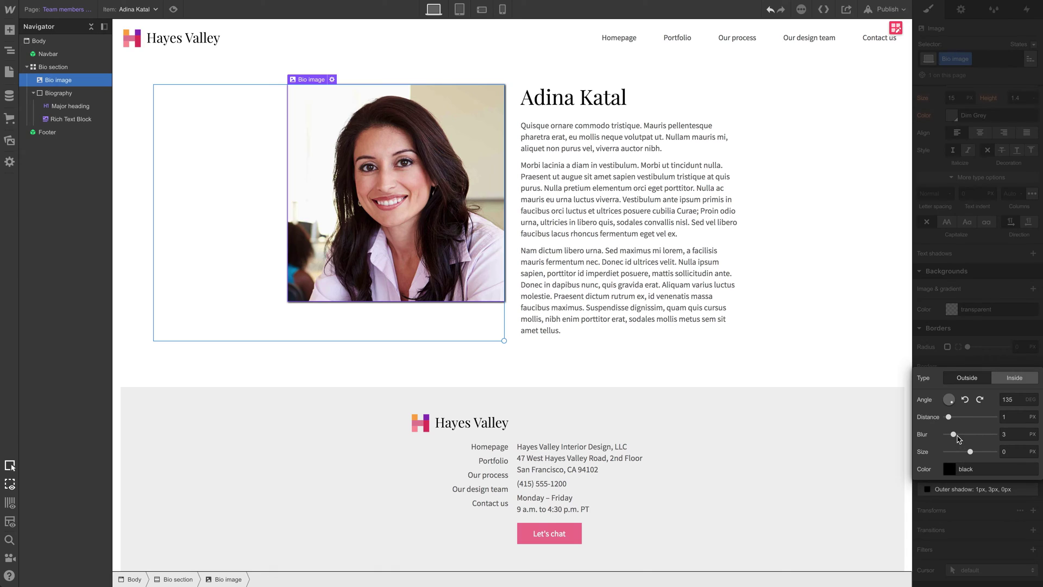
{"action": "left_click_drag", "start_coordinate": [954, 434], "coordinate": [995, 434]}
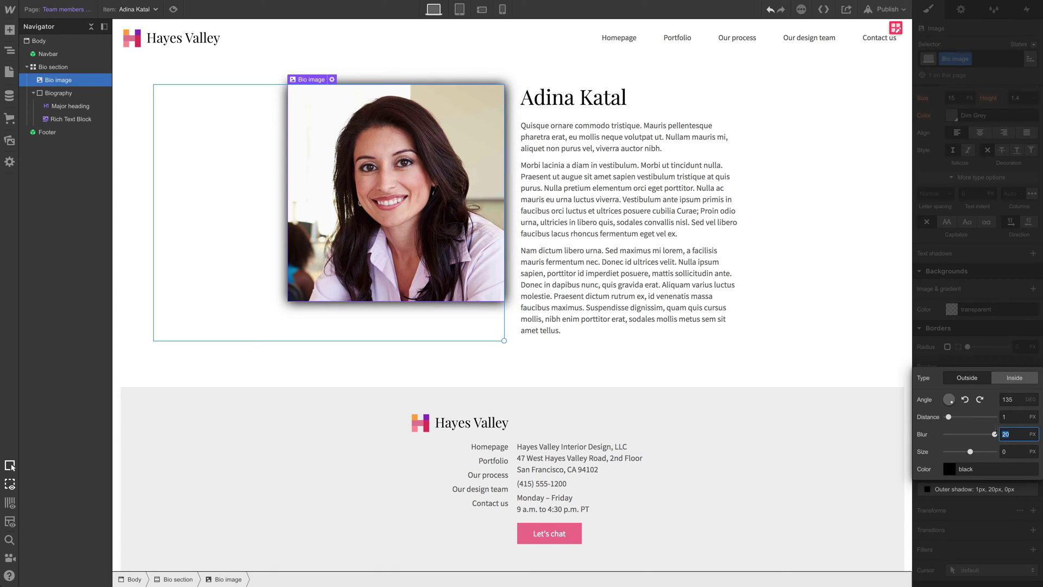
{"action": "type", "text": "0"}
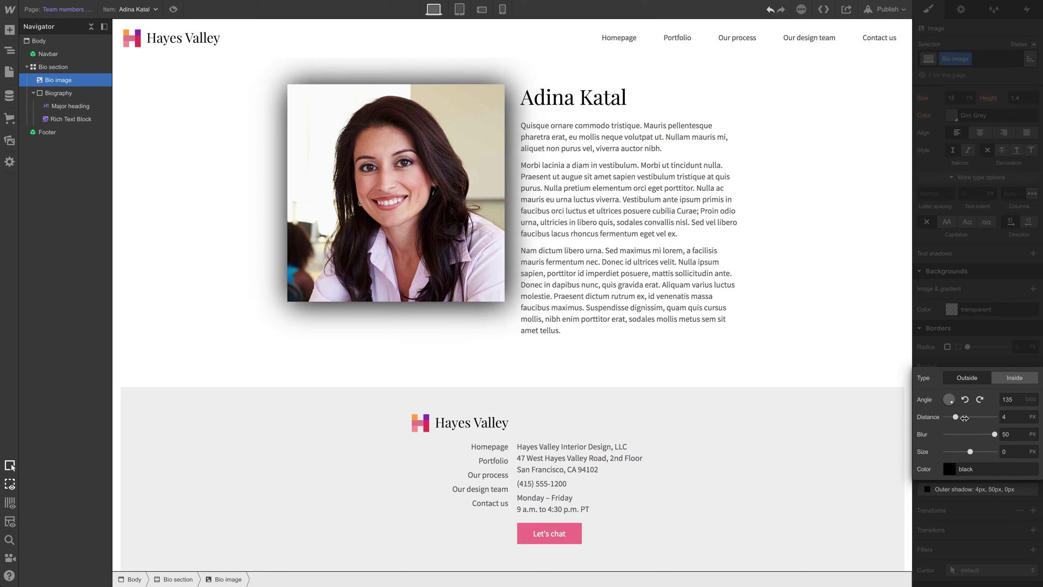
{"action": "left_click_drag", "start_coordinate": [949, 416], "coordinate": [967, 417]}
{"action": "left_click", "coordinate": [1017, 402]}
{"action": "type", "text": "180"}
{"action": "key", "text": "Return"}
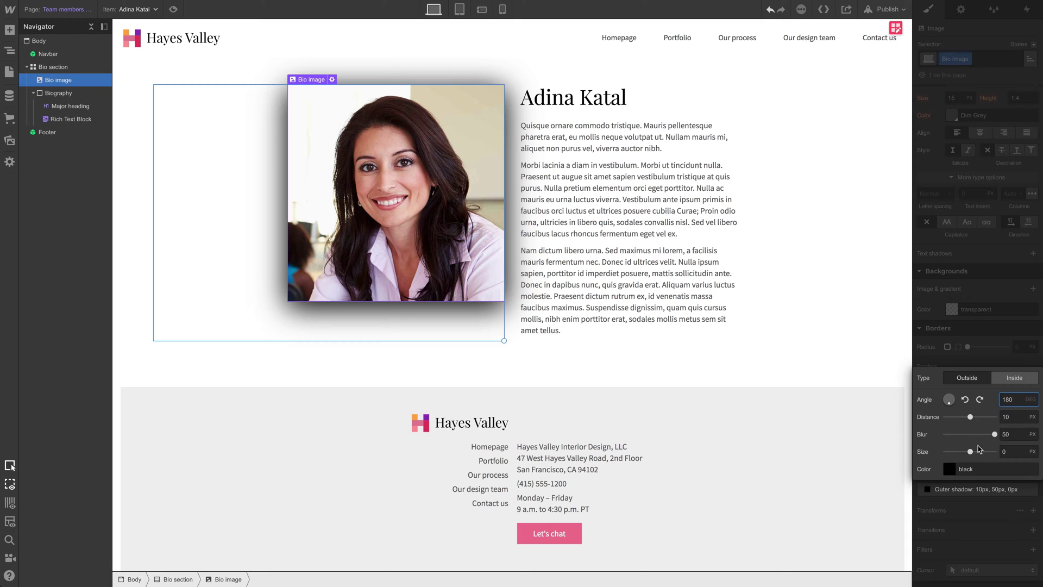
{"action": "left_click", "coordinate": [950, 469]}
{"action": "left_click_drag", "start_coordinate": [986, 393], "coordinate": [944, 393]}
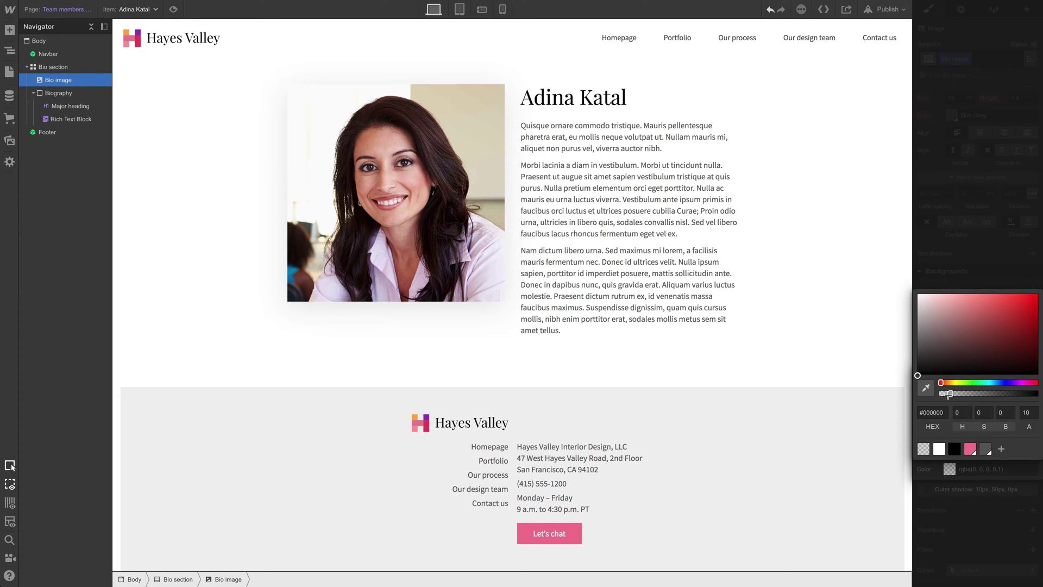
{"action": "left_click", "coordinate": [967, 258]}
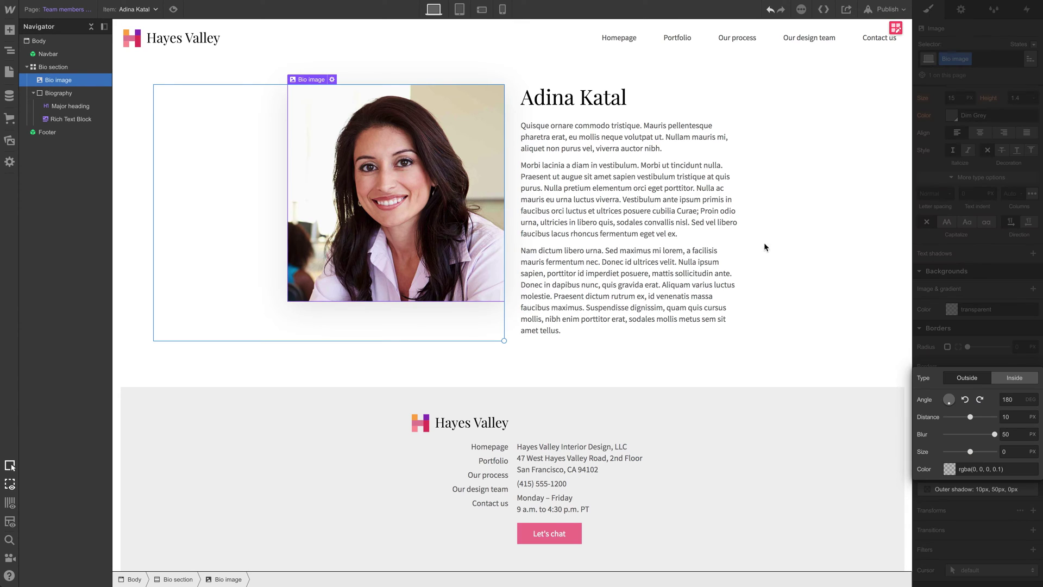
{"action": "left_click", "coordinate": [519, 117]}
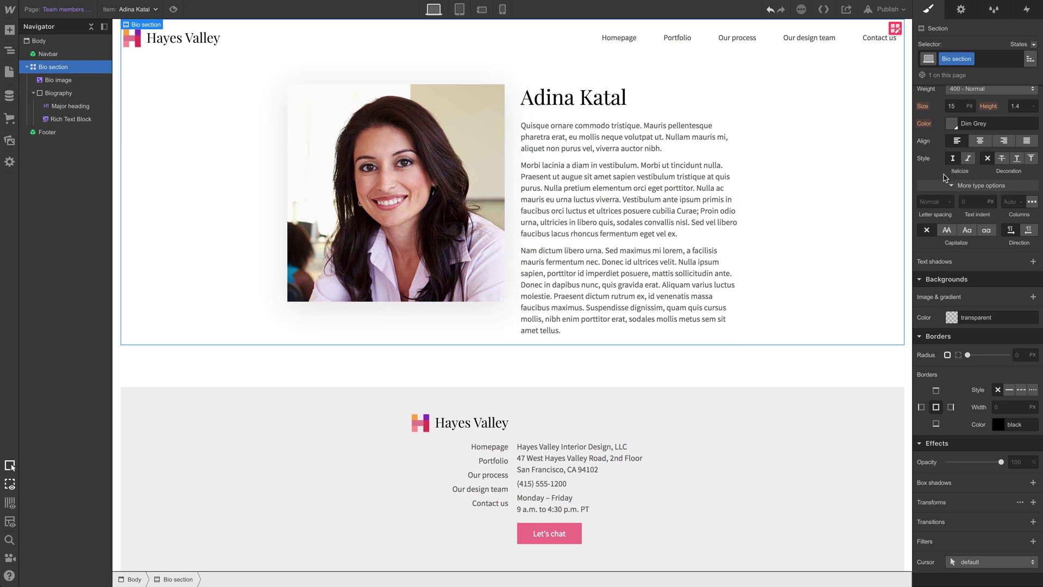
{"action": "scroll", "coordinate": [951, 181], "scroll_direction": "up", "scroll_amount": 3}
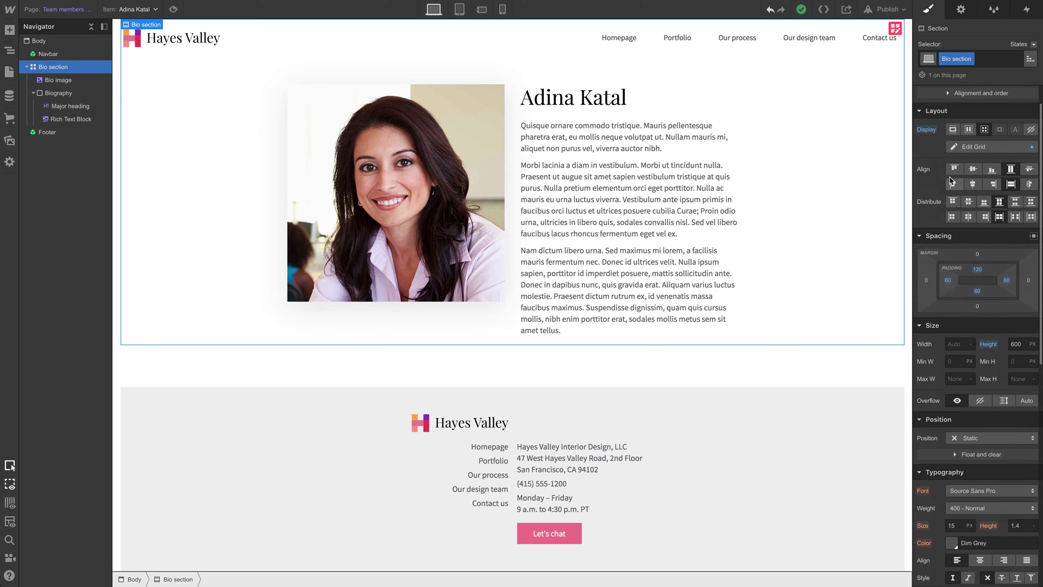
Edit the Bio section grid to widen the gap between the photo and biography columns
{"action": "left_click", "coordinate": [984, 155]}
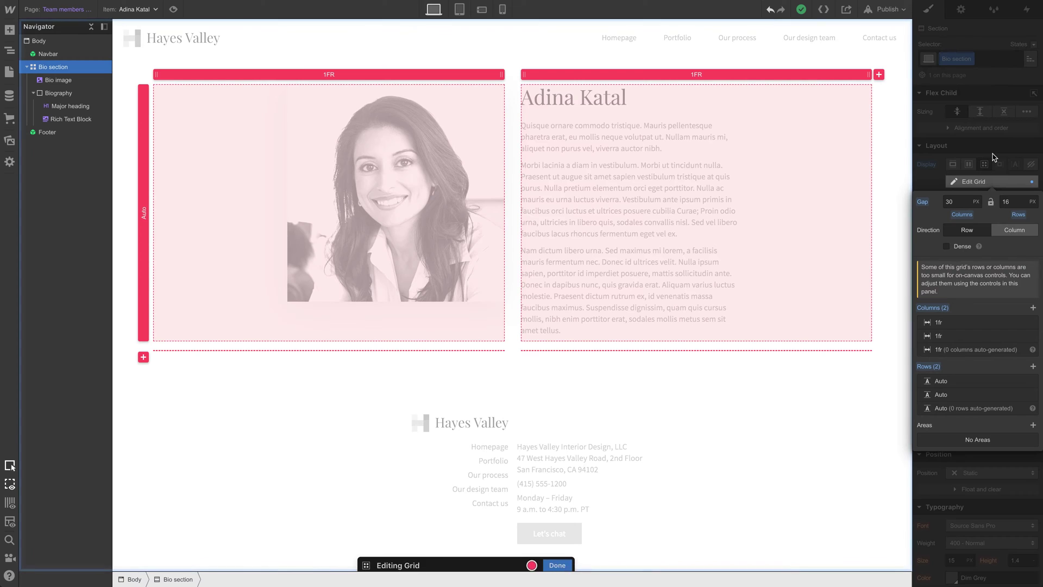
{"action": "left_click", "coordinate": [961, 204]}
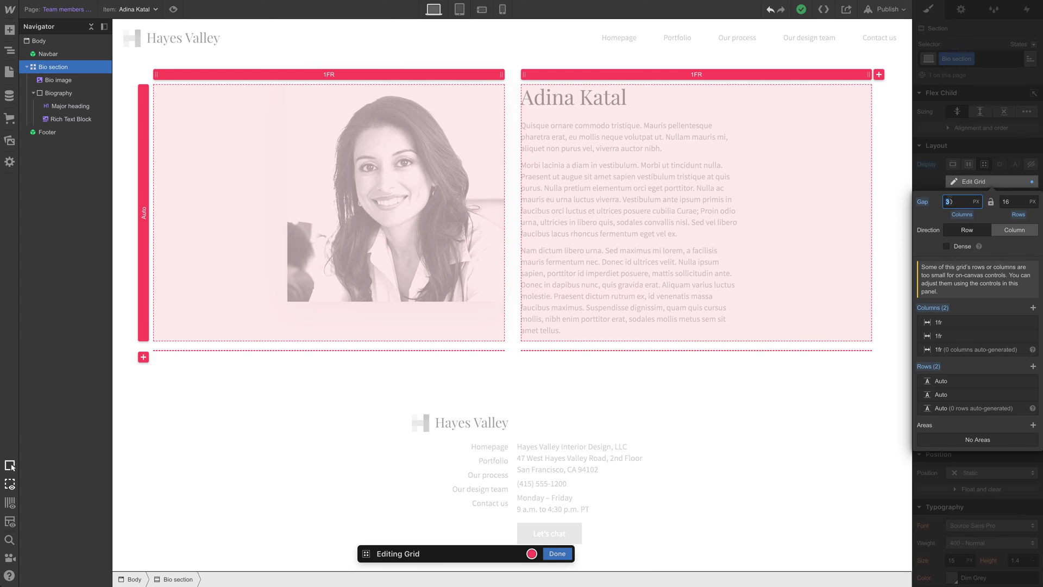
{"action": "type", "text": "90"}
{"action": "key", "text": "Return"}
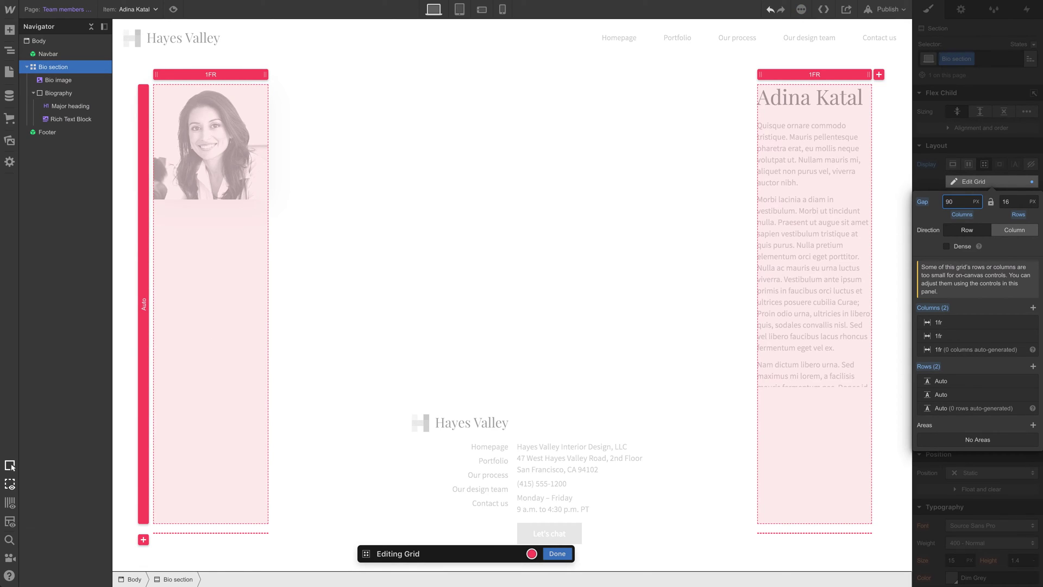
{"action": "type", "text": "60"}
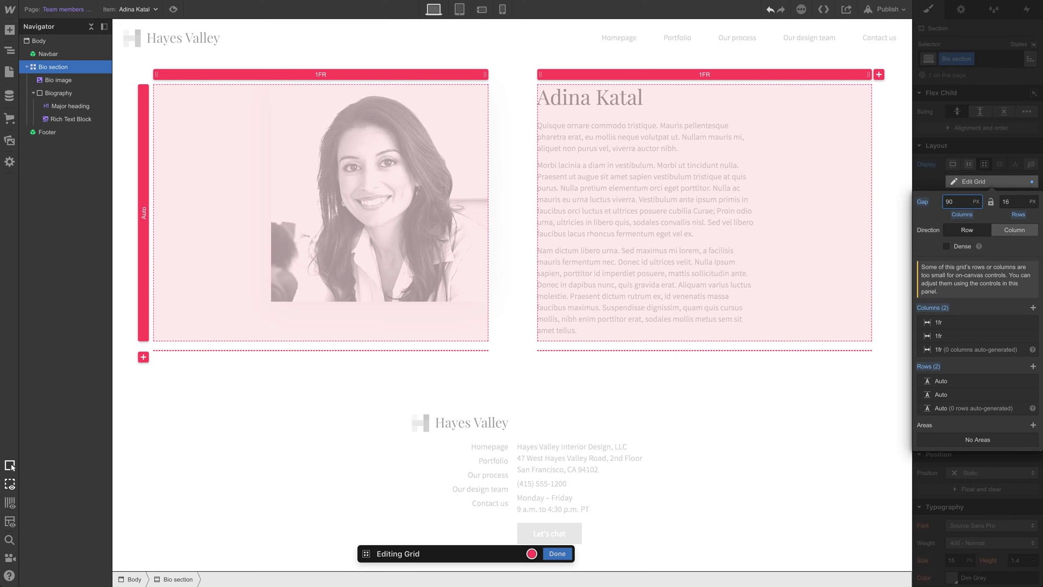
{"action": "type", "text": "0"}
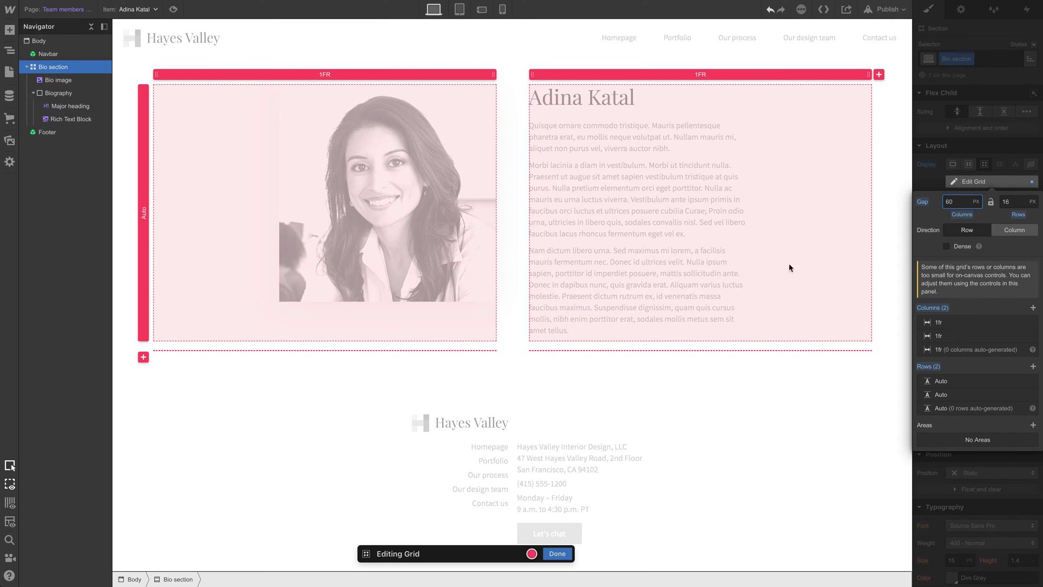
{"action": "left_click", "coordinate": [569, 554]}
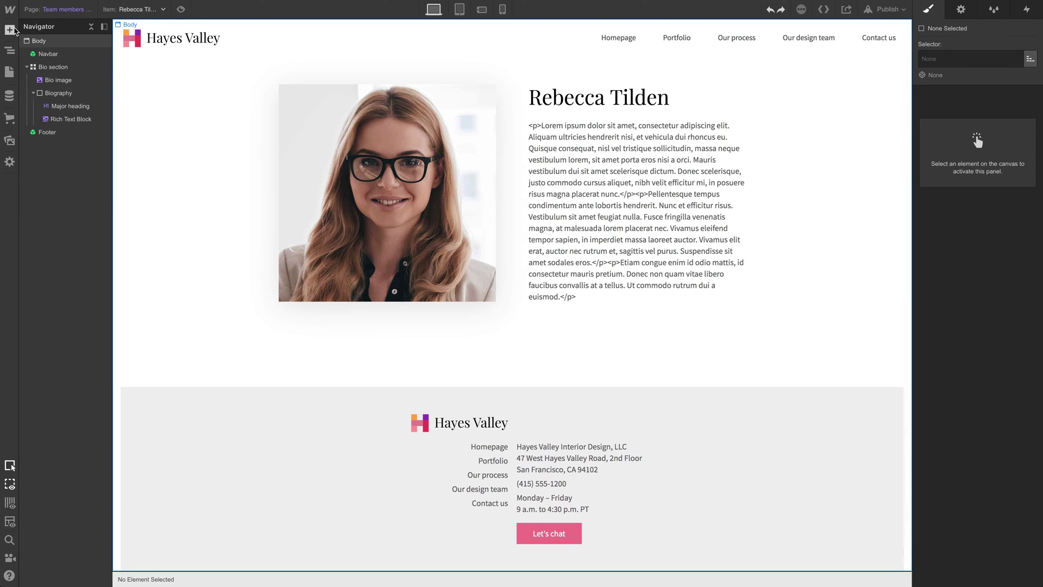
Add a text block showing the member's Title and give it a new 'Bio title' class
{"action": "left_click", "coordinate": [9, 30]}
{"action": "left_click_drag", "start_coordinate": [55, 379], "coordinate": [91, 119]}
{"action": "left_click", "coordinate": [571, 166]}
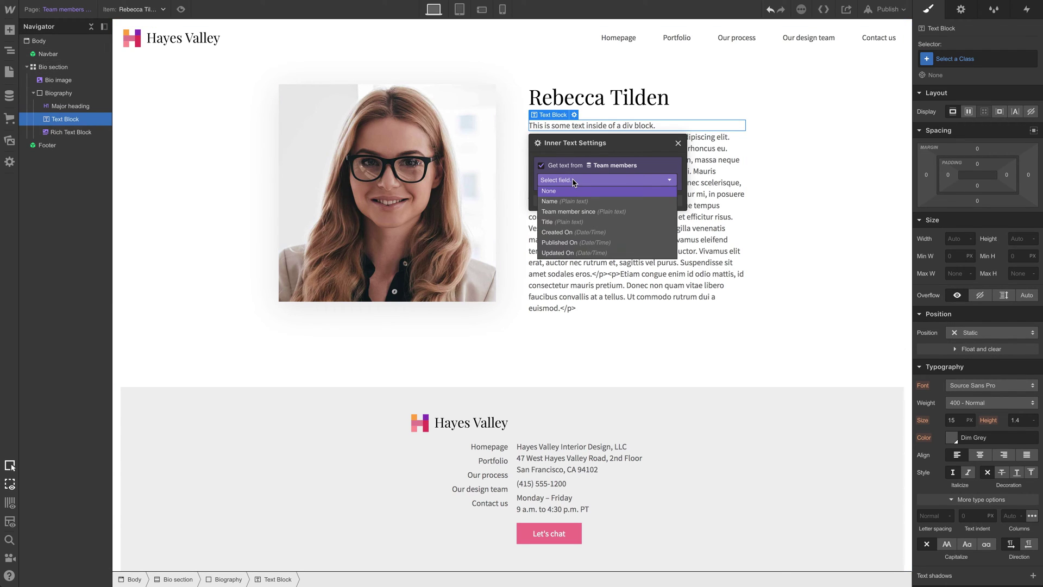
{"action": "left_click", "coordinate": [572, 222]}
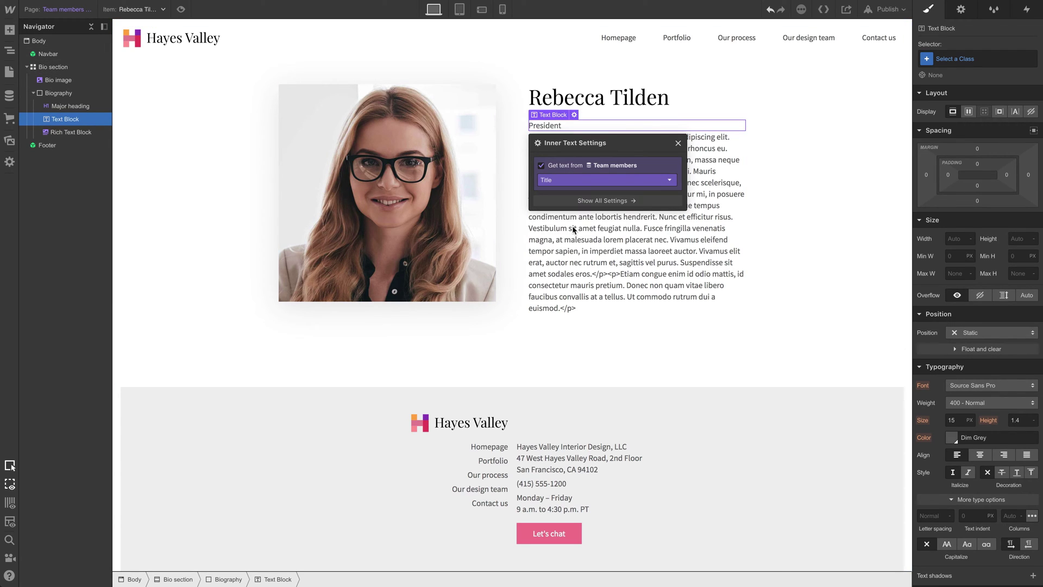
{"action": "left_click", "coordinate": [678, 143]}
{"action": "left_click", "coordinate": [1009, 60]}
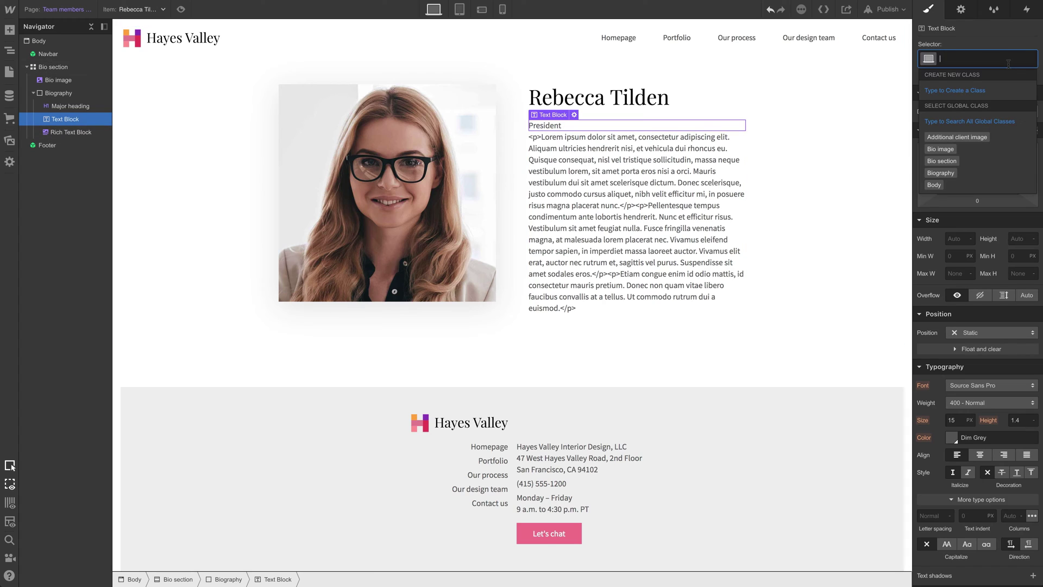
{"action": "type", "text": "Bio title"}
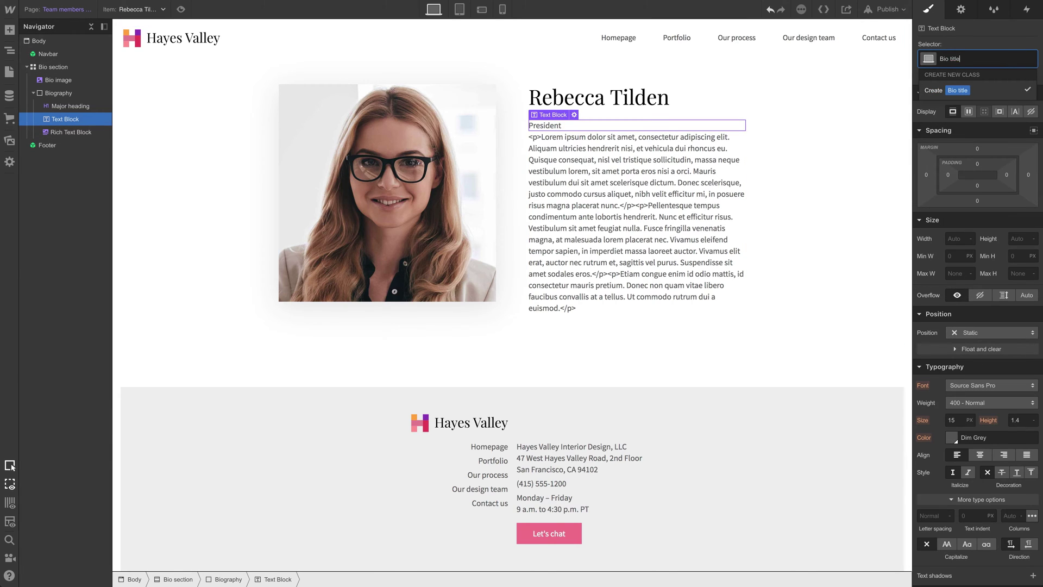
{"action": "key", "text": "Return"}
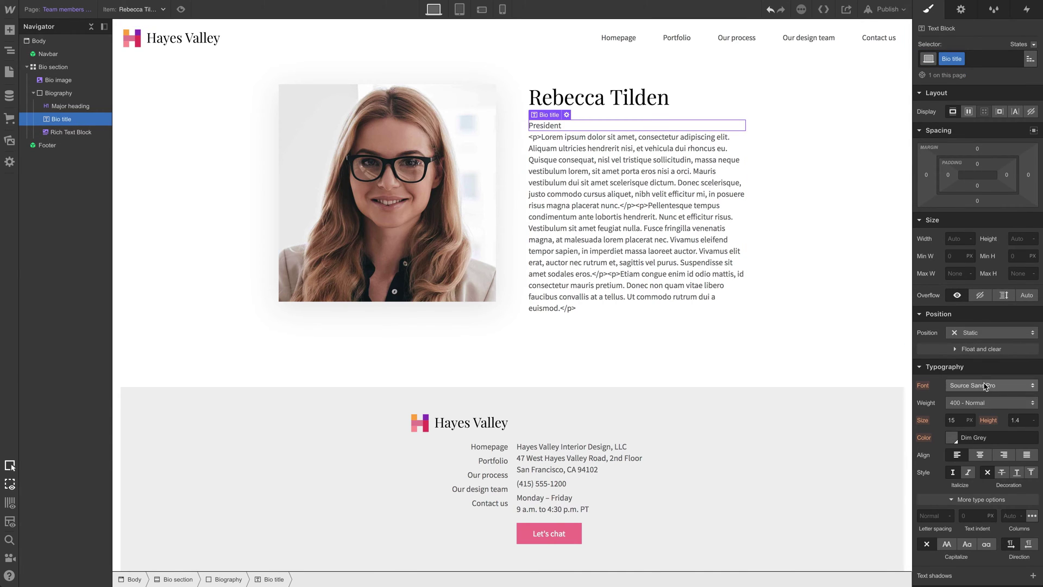
Style Bio title in Playfair Display, normal weight, 18 px, dim grey colour
{"action": "left_click", "coordinate": [985, 386]}
{"action": "left_click", "coordinate": [992, 373]}
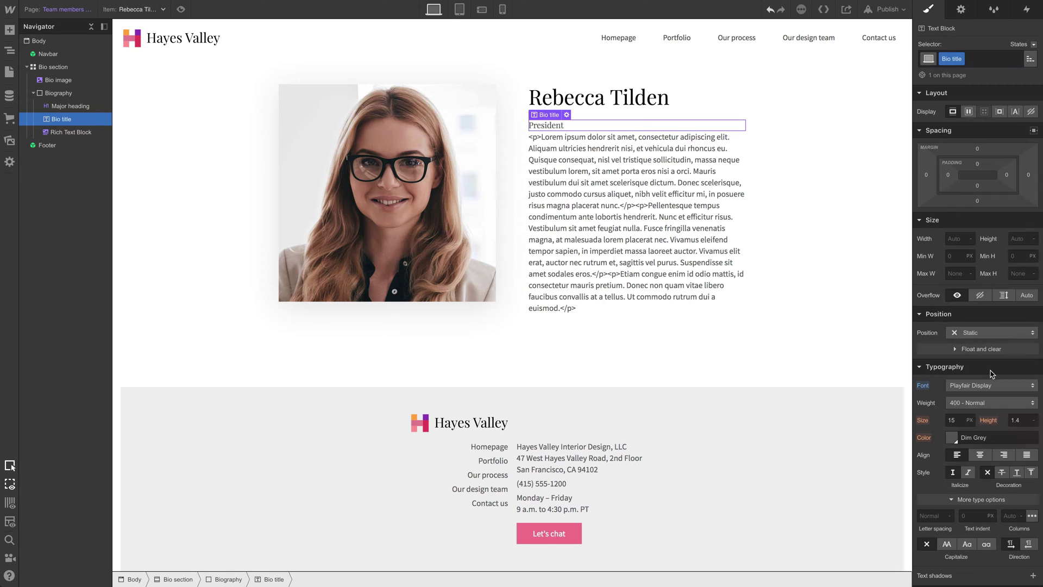
{"action": "left_click", "coordinate": [978, 403]}
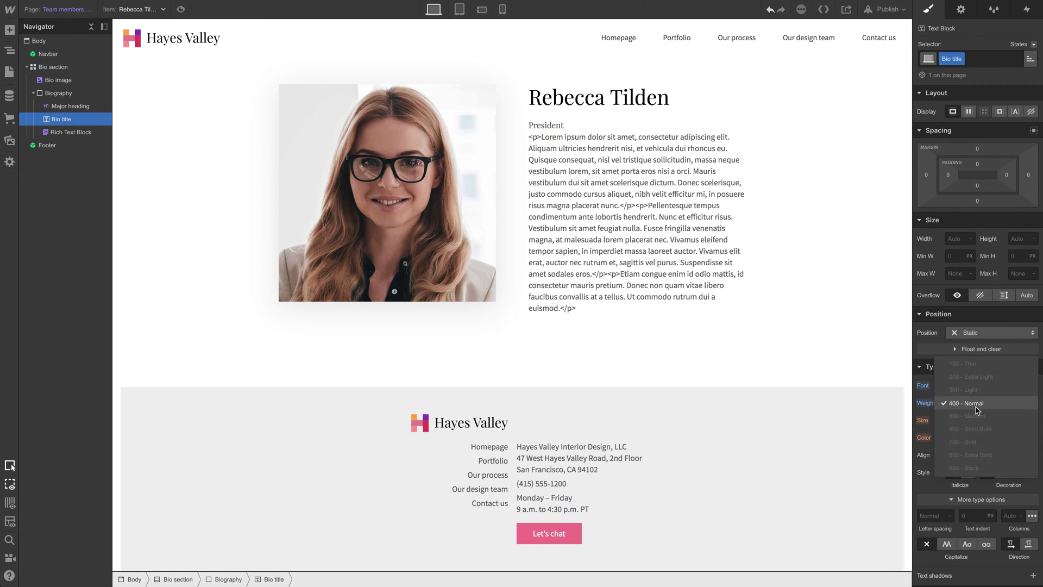
{"action": "left_click", "coordinate": [982, 405]}
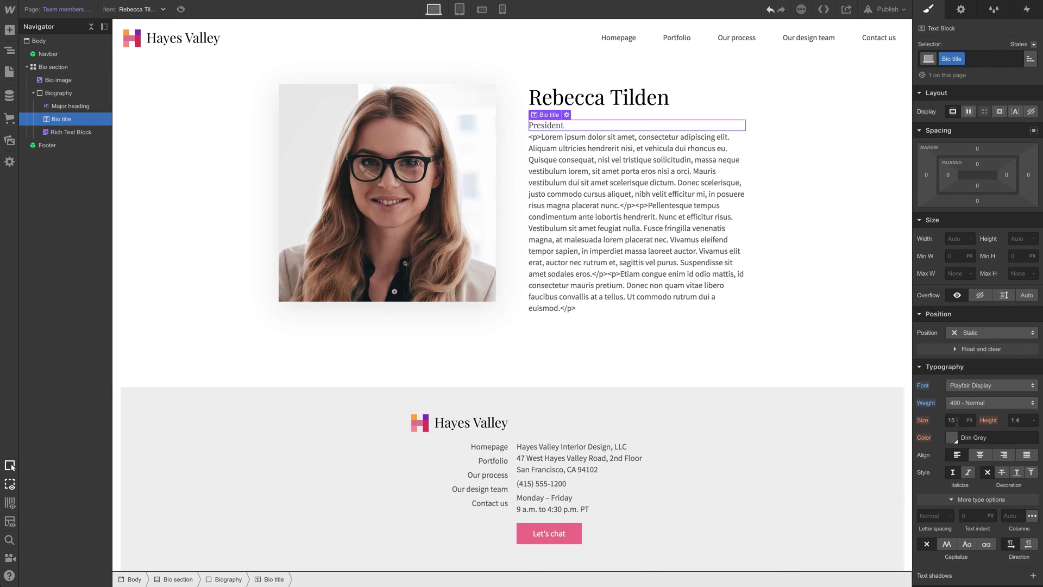
{"action": "left_click", "coordinate": [958, 422]}
{"action": "key", "text": "Up"}
{"action": "key", "text": "Up"}
{"action": "key", "text": "Up"}
{"action": "left_click", "coordinate": [951, 438]}
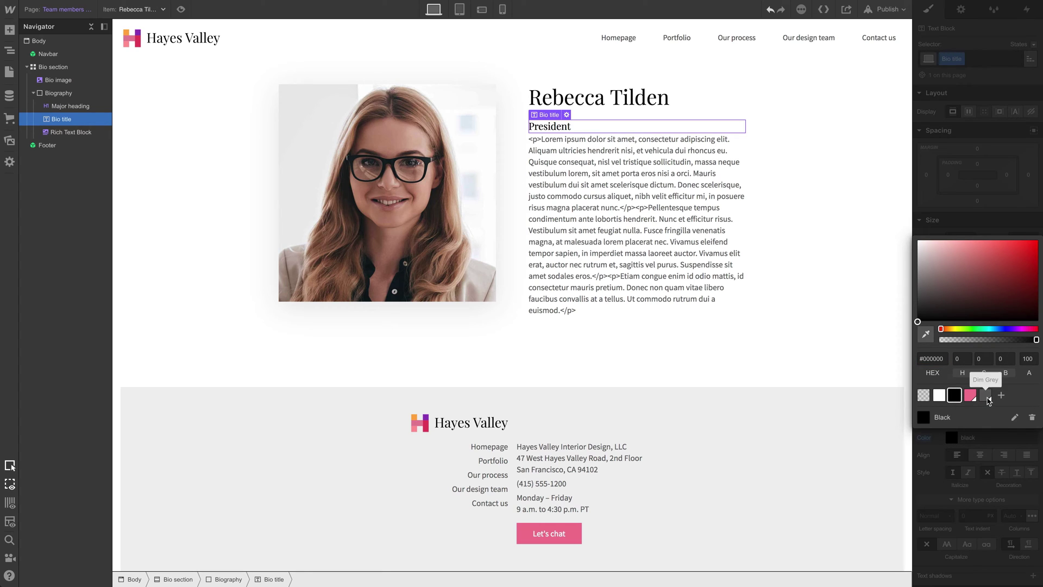
{"action": "left_click", "coordinate": [985, 439]}
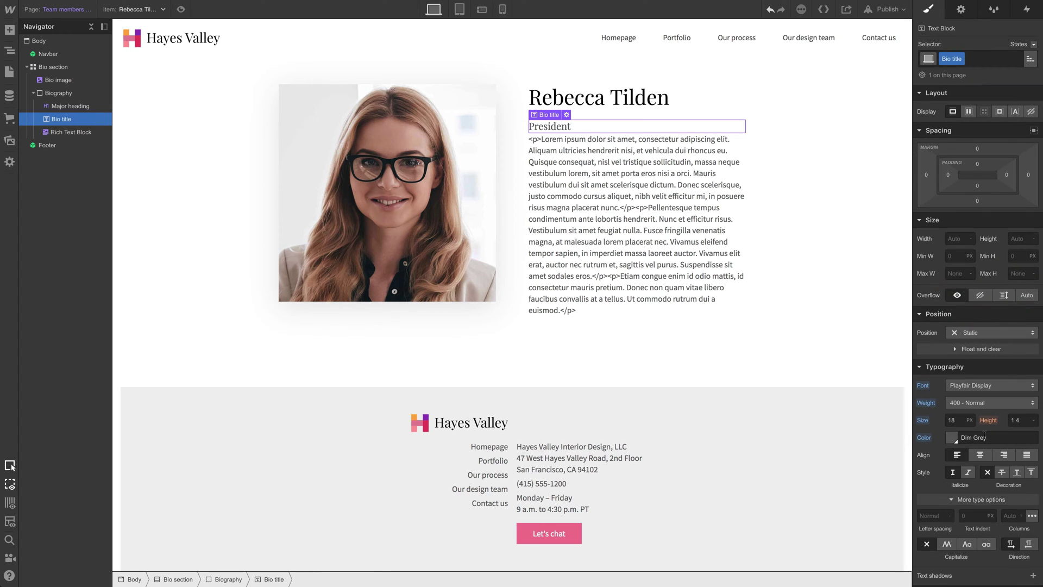
Place a Div Block with class 'Horizontal divider' below the Bio title
{"action": "left_click", "coordinate": [8, 30]}
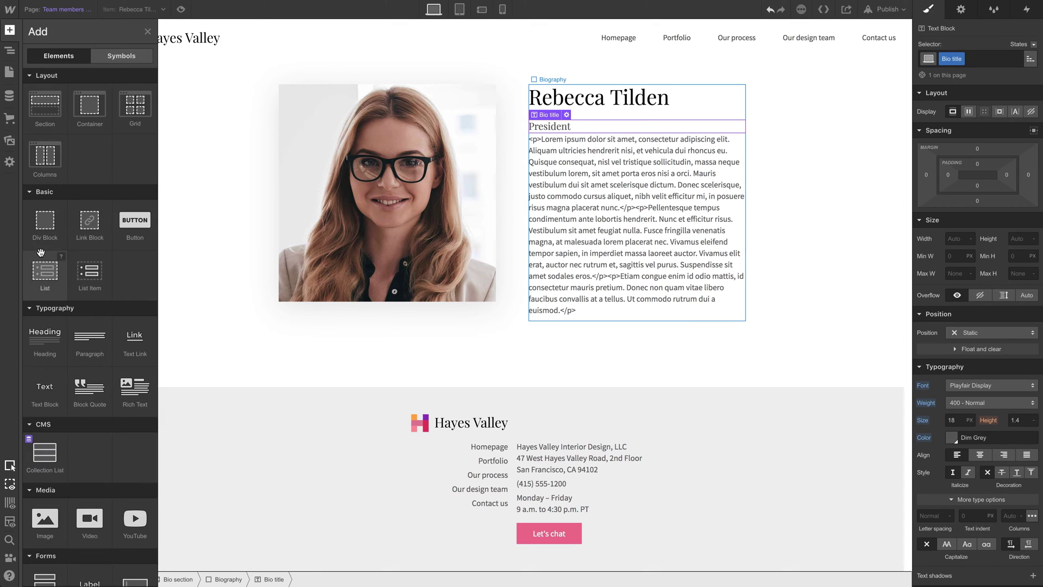
{"action": "left_click_drag", "start_coordinate": [53, 225], "coordinate": [66, 137]}
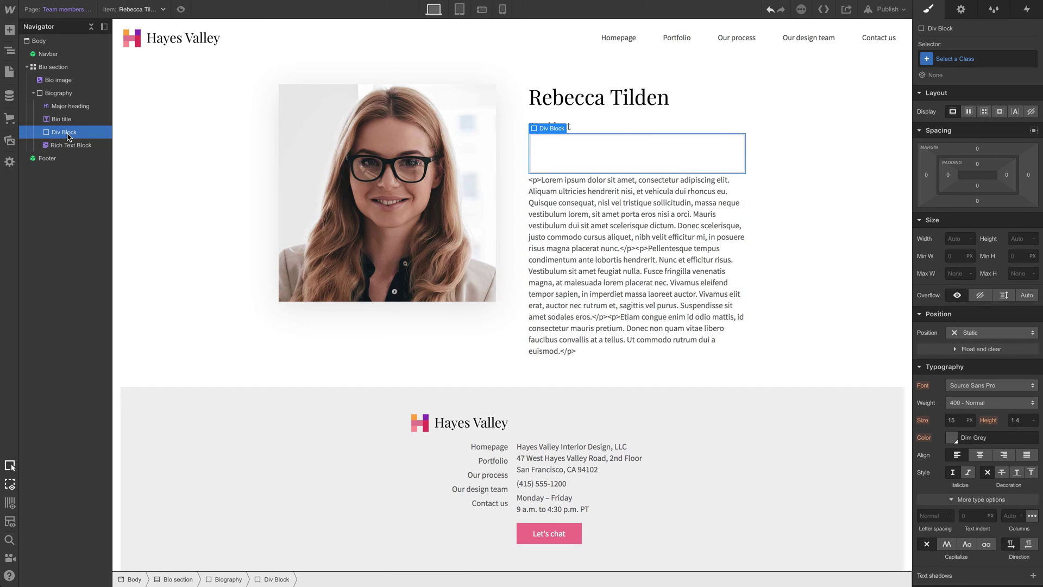
{"action": "left_click", "coordinate": [959, 60]}
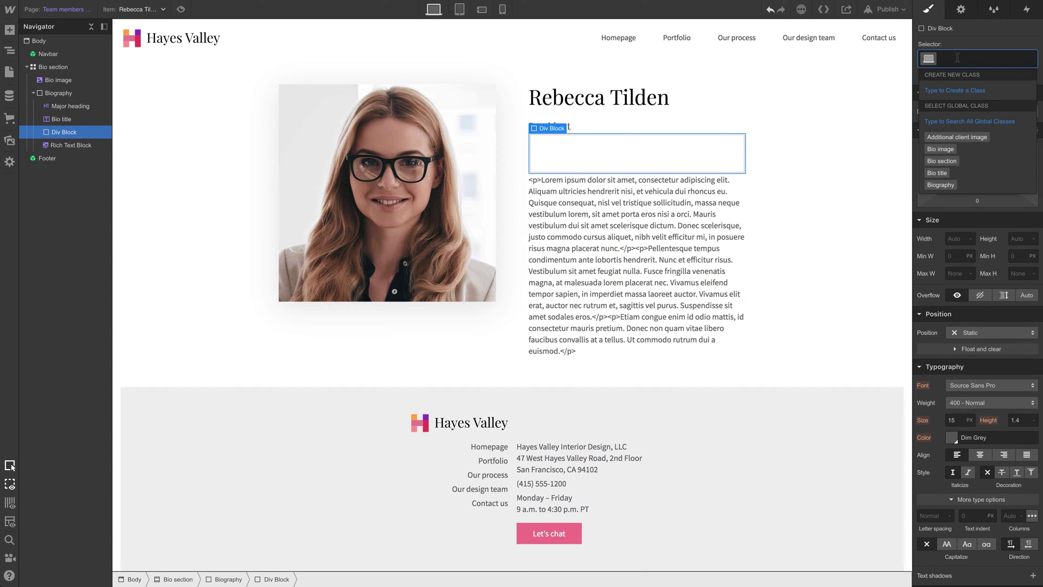
{"action": "type", "text": "Horizontal divider"}
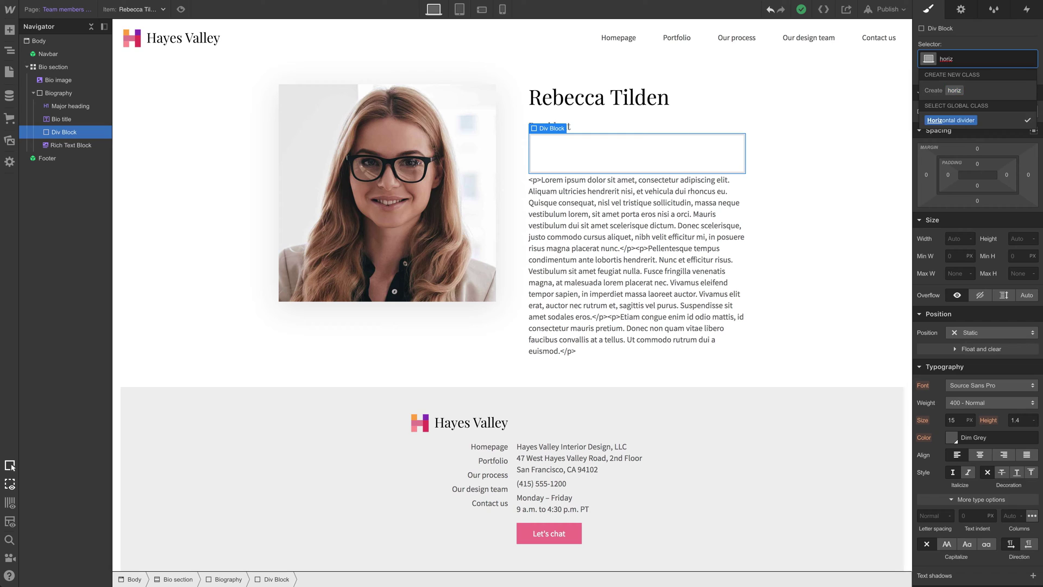
{"action": "key", "text": "Return"}
{"action": "left_click", "coordinate": [749, 93]}
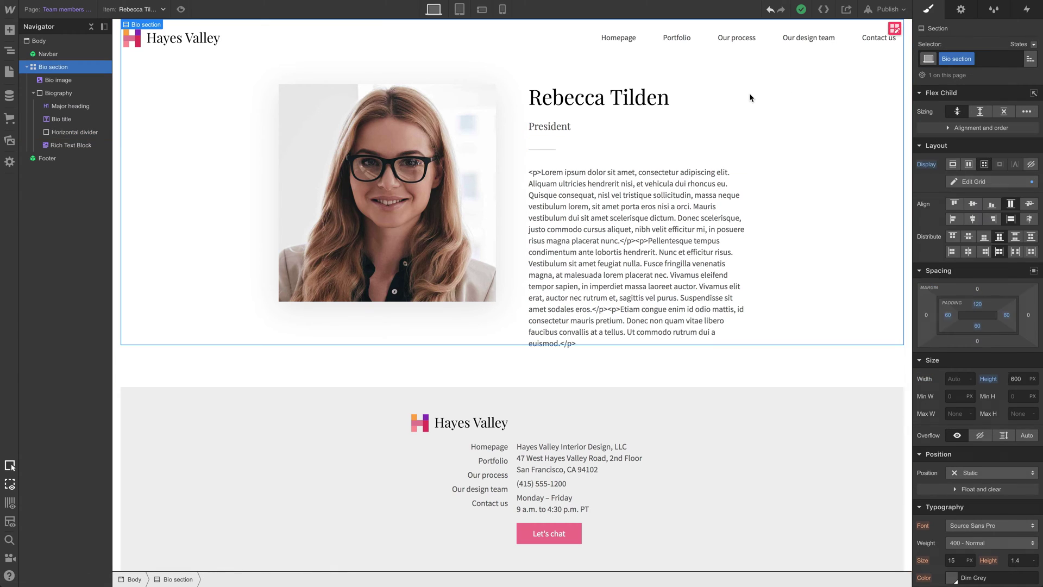
{"action": "left_click", "coordinate": [138, 9]}
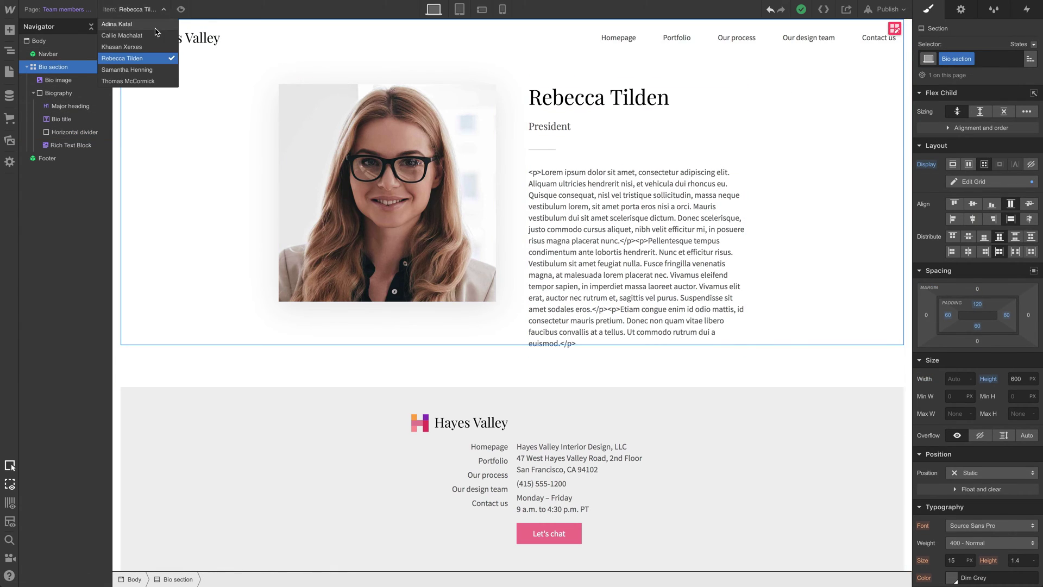
{"action": "left_click", "coordinate": [155, 24]}
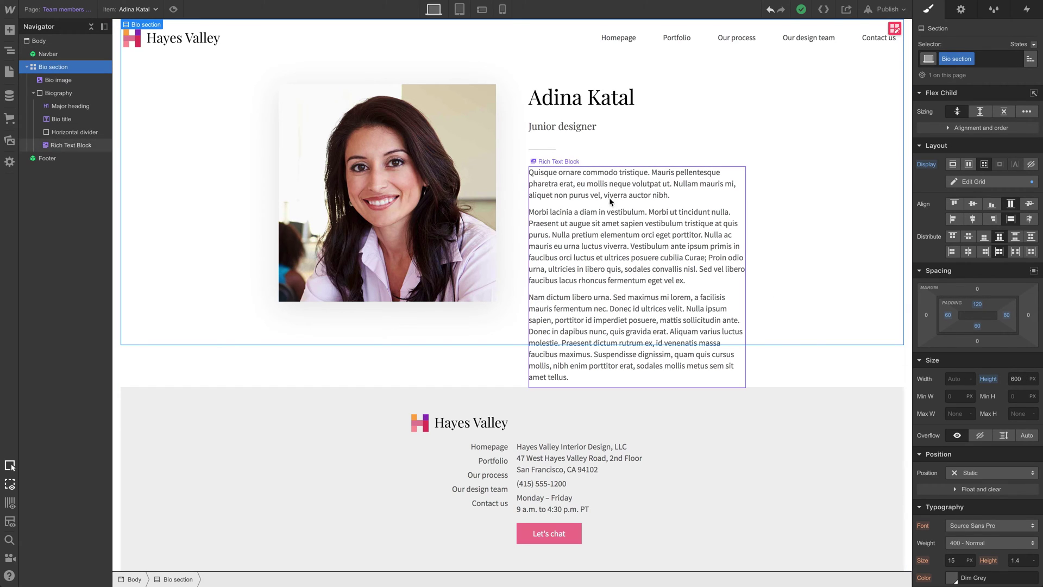
{"action": "left_click", "coordinate": [988, 380]}
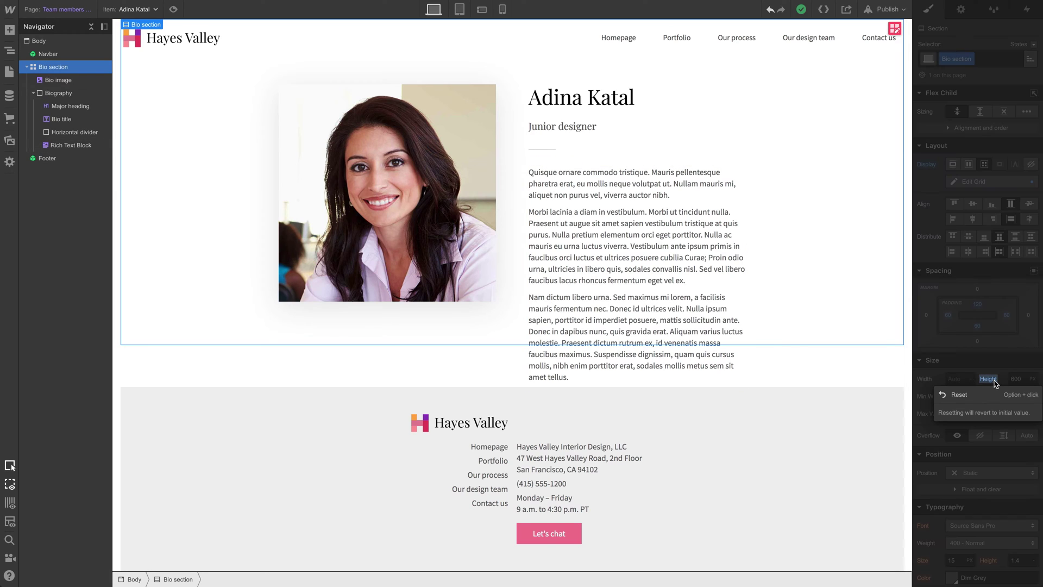
{"action": "left_click", "coordinate": [960, 394]}
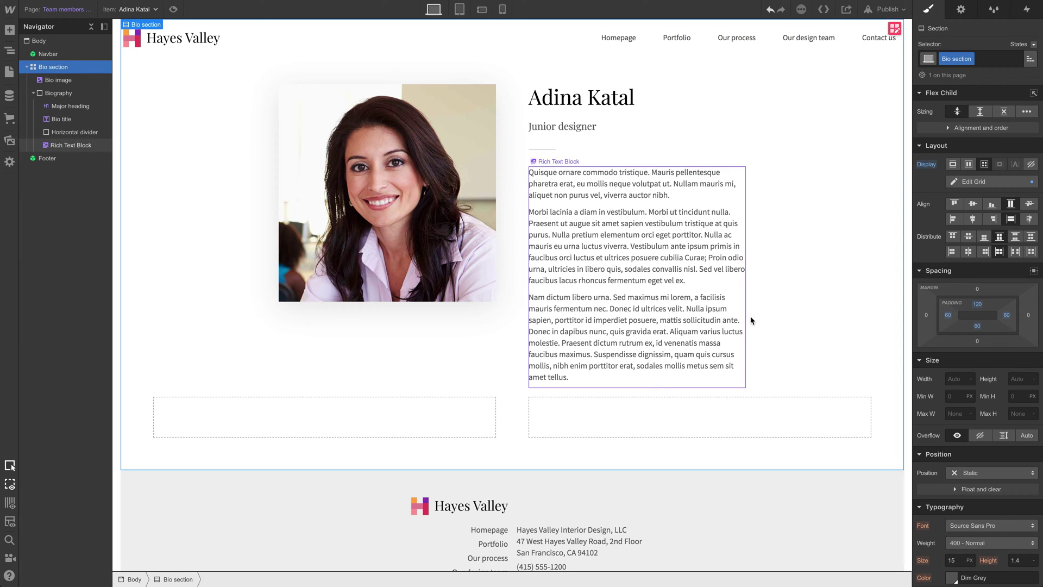
{"action": "left_click", "coordinate": [896, 29]}
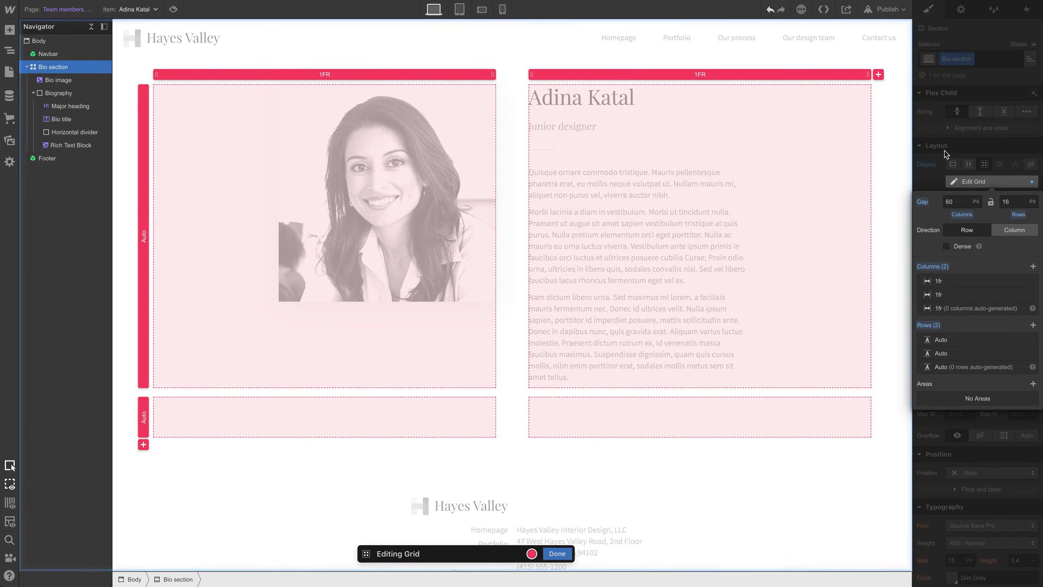
{"action": "left_click", "coordinate": [1032, 340]}
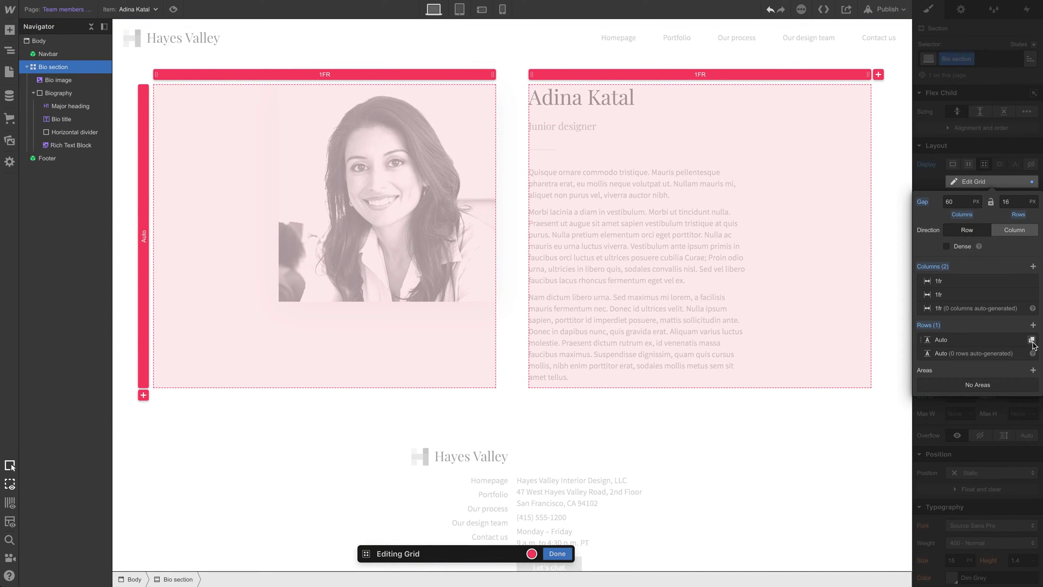
{"action": "left_click", "coordinate": [557, 553]}
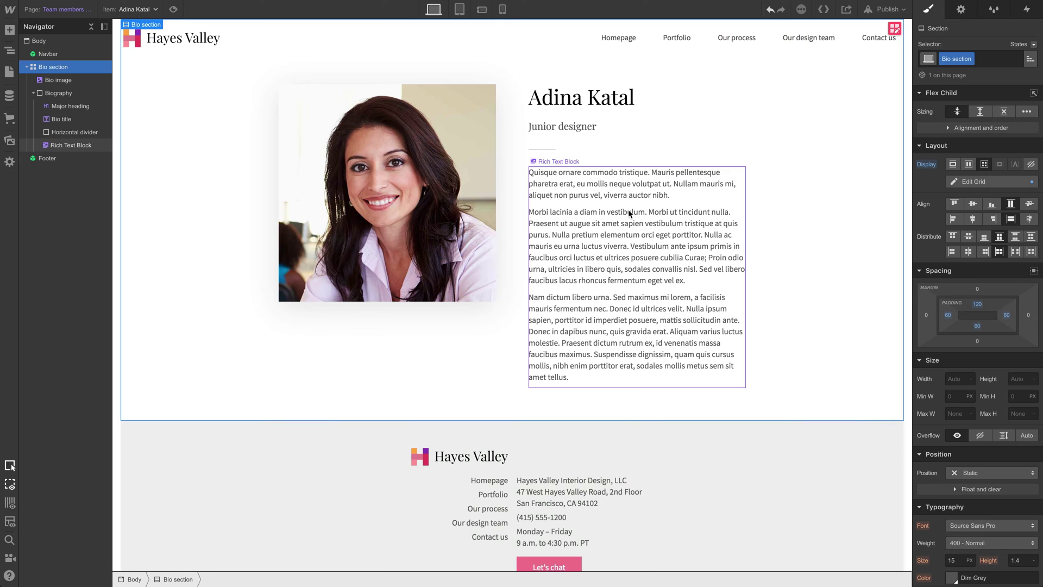
{"action": "left_click", "coordinate": [148, 11]}
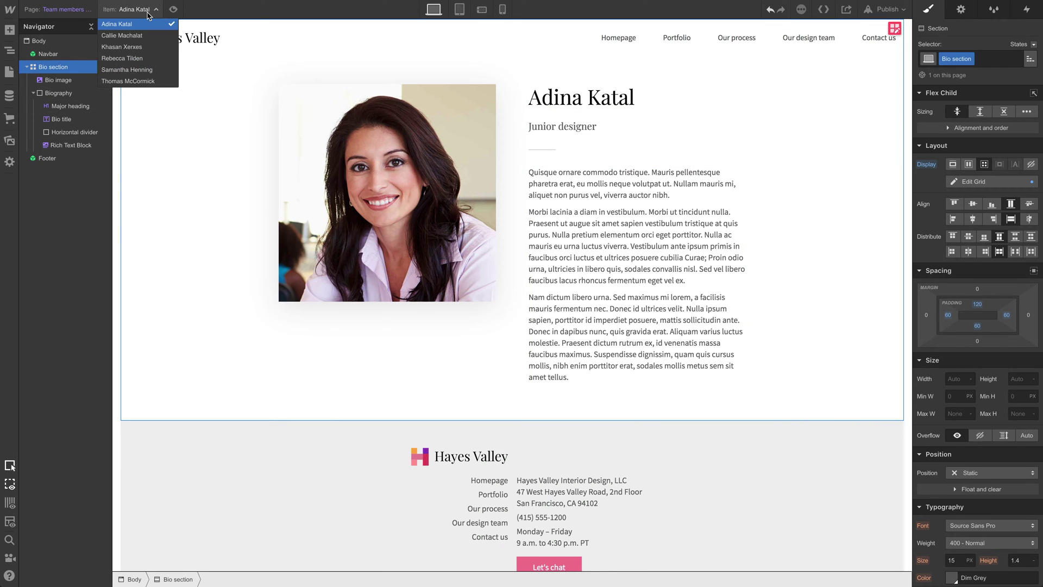
{"action": "left_click", "coordinate": [144, 57]}
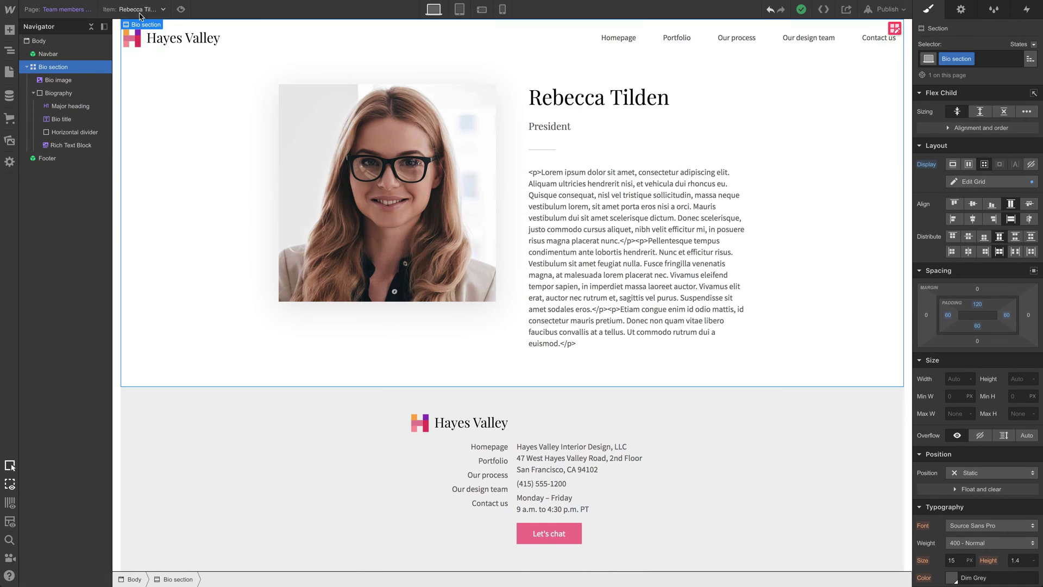
{"action": "left_click", "coordinate": [579, 198]}
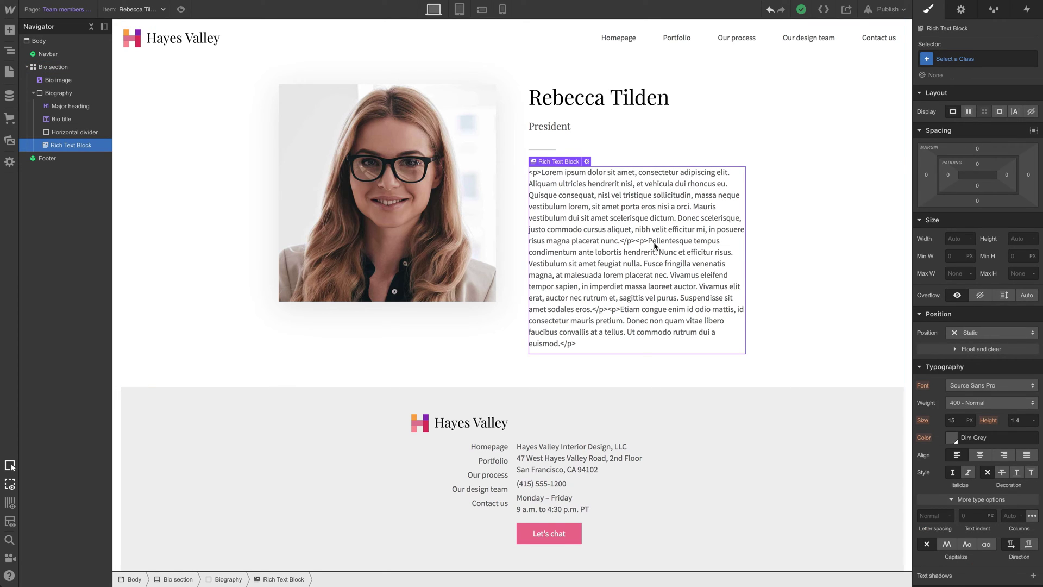
{"action": "left_click", "coordinate": [9, 96]}
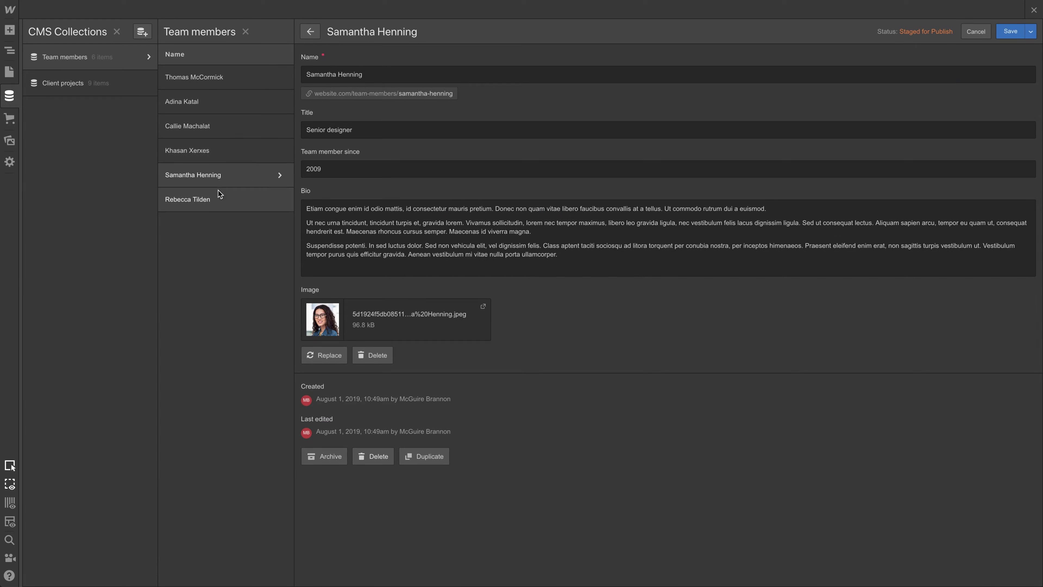
Strip the leading paragraph tags from Rebecca Tilden's bio and start a new paragraph at 'Pellentesque'
{"action": "left_click", "coordinate": [274, 204]}
{"action": "left_click", "coordinate": [318, 208]}
{"action": "key", "text": "BackSpace"}
{"action": "key", "text": "BackSpace"}
{"action": "key", "text": "BackSpace"}
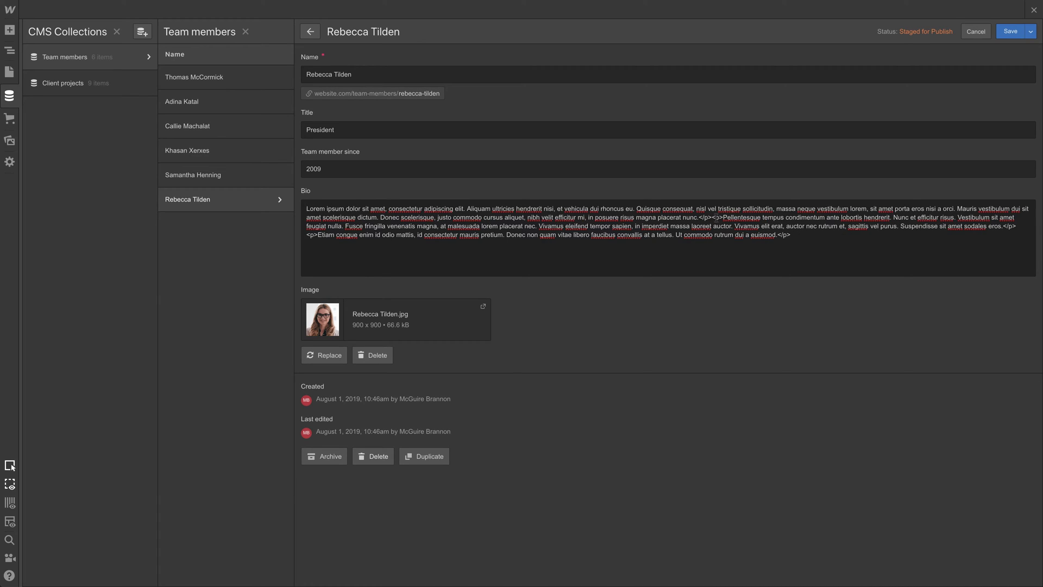
{"action": "key", "text": "BackSpace"}
{"action": "key", "text": "BackSpace"}
{"action": "key", "text": "BackSpace"}
{"action": "key", "text": "BackSpace"}
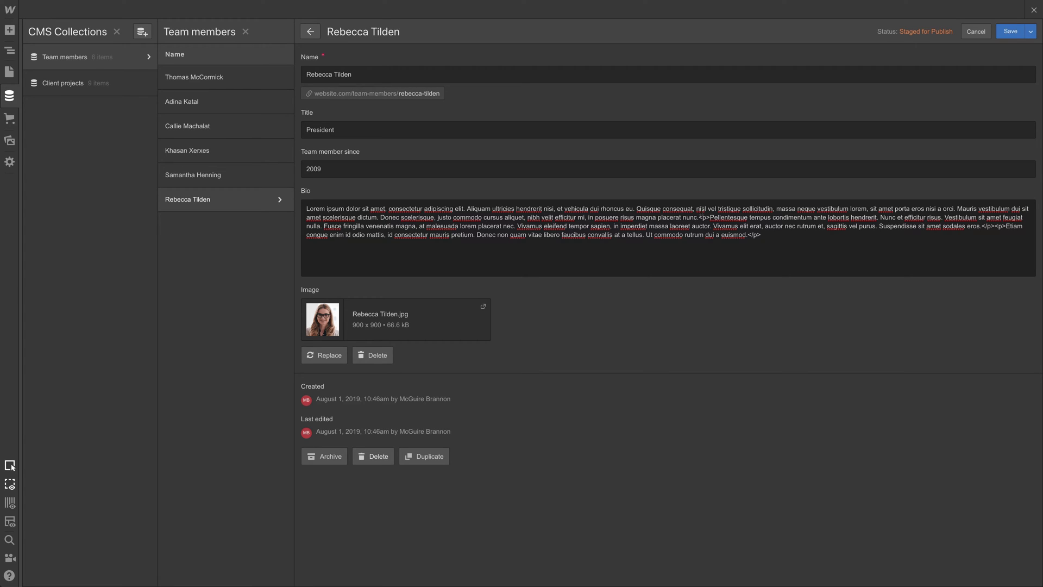
{"action": "key", "text": "Delete"}
{"action": "key", "text": "Delete"}
{"action": "key", "text": "Delete"}
{"action": "key", "text": "Return"}
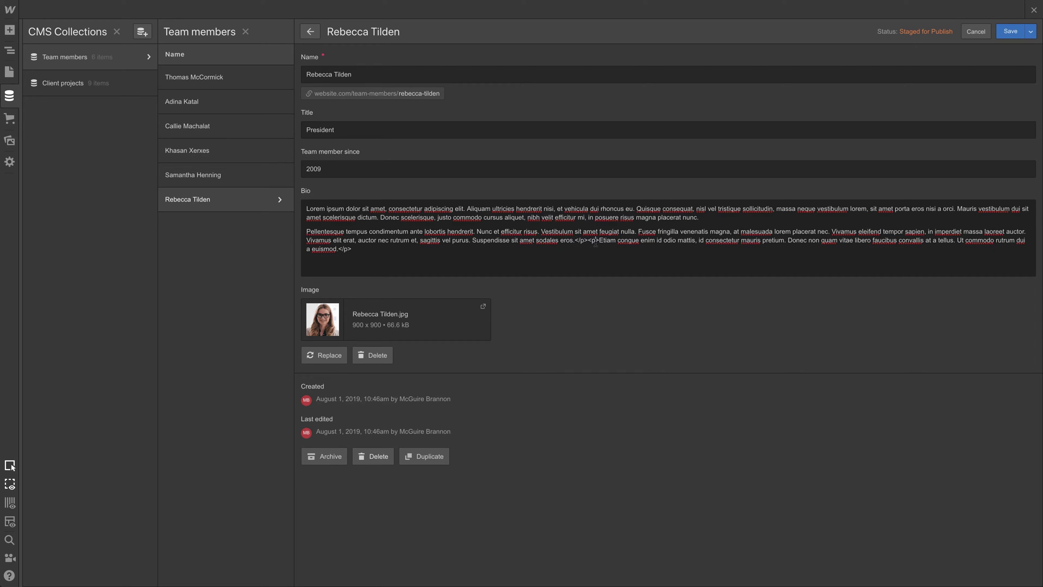
Remove the tags between 'eros.' and 'Etiam', start a paragraph there, and save the item
{"action": "key", "text": "BackSpace"}
{"action": "key", "text": "BackSpace"}
{"action": "key", "text": "BackSpace"}
{"action": "key", "text": "BackSpace"}
{"action": "key", "text": "BackSpace"}
{"action": "key", "text": "BackSpace"}
{"action": "key", "text": "BackSpace"}
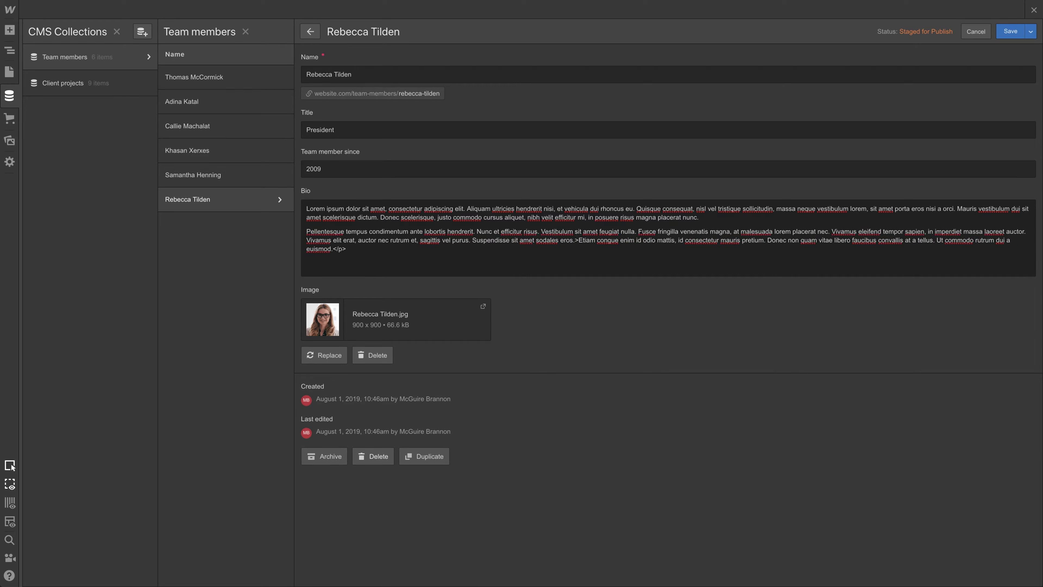
{"action": "key", "text": "BackSpace"}
{"action": "key", "text": "Return"}
{"action": "left_click", "coordinate": [814, 256]}
{"action": "key", "text": "BackSpace"}
{"action": "key", "text": "BackSpace"}
{"action": "key", "text": "BackSpace"}
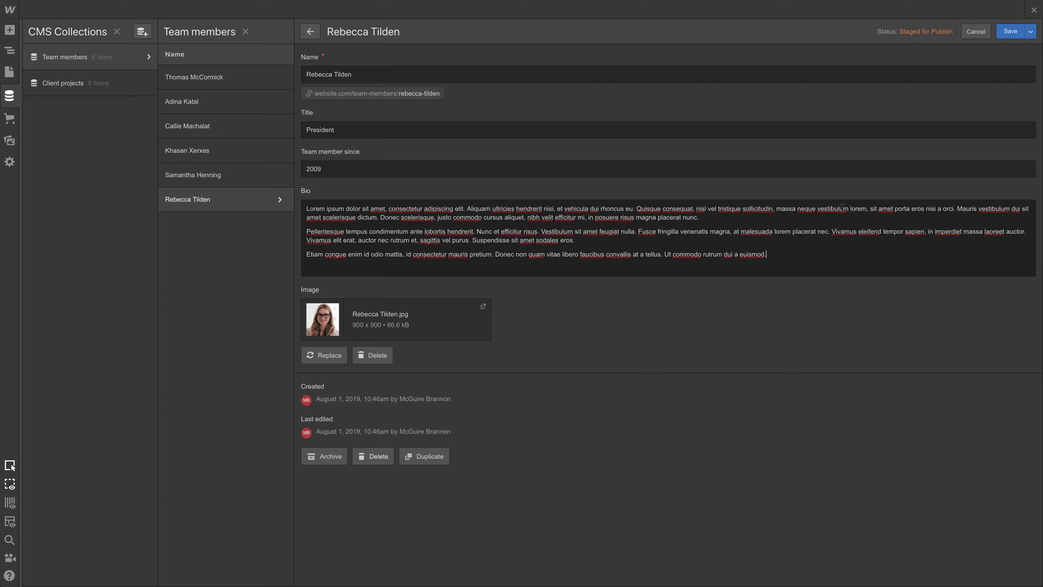
{"action": "left_click", "coordinate": [1010, 31]}
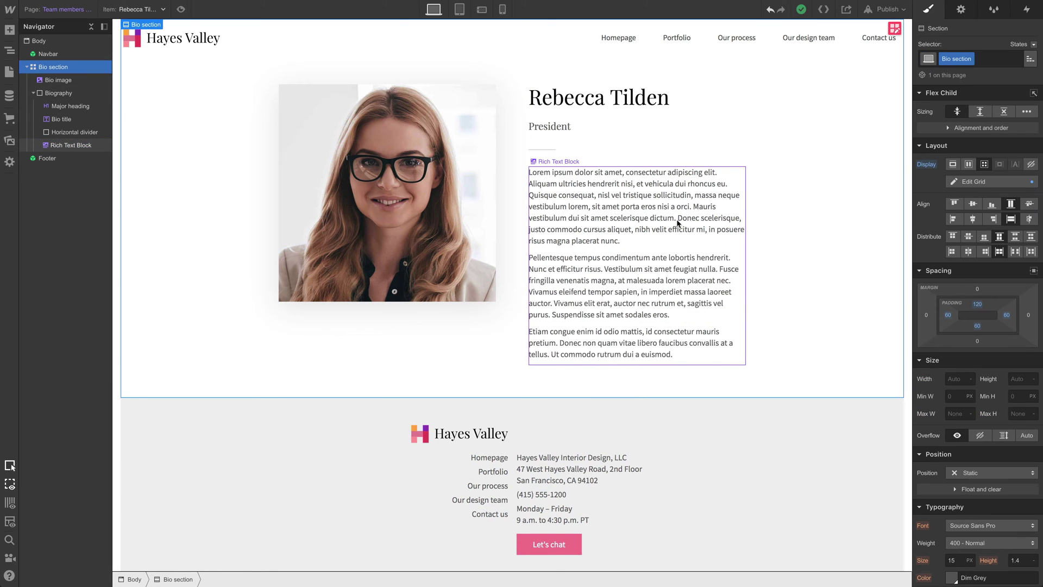
{"action": "left_click", "coordinate": [677, 222]}
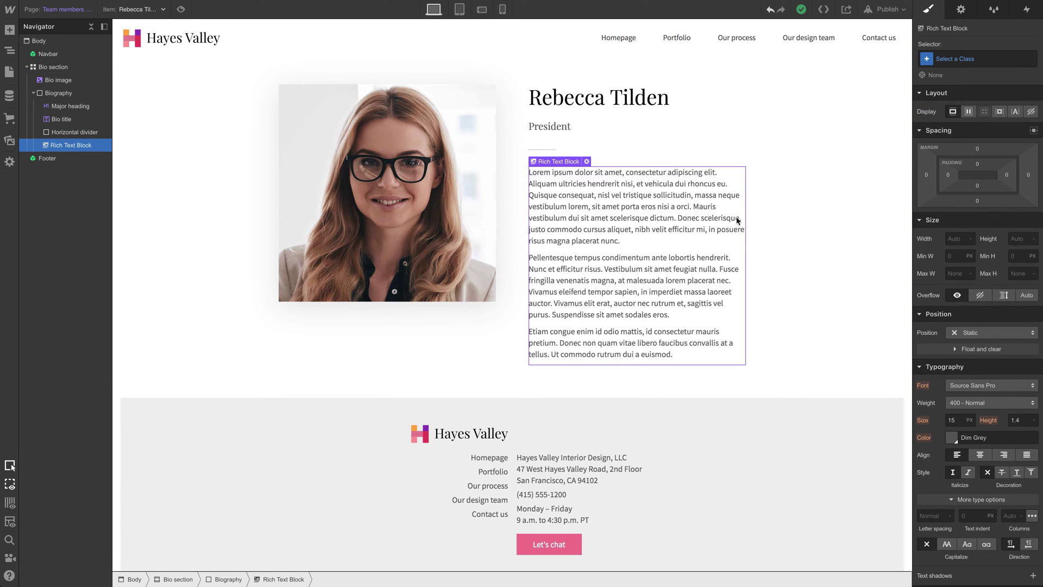
{"action": "left_click", "coordinate": [791, 214]}
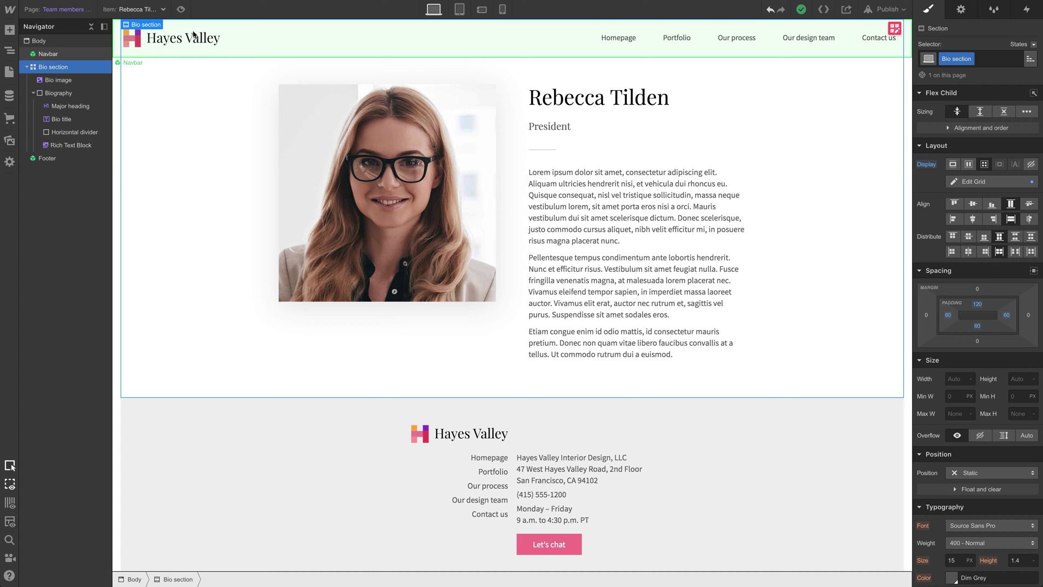
{"action": "key", "text": "ctrl+shift+Down"}
{"action": "key", "text": "ctrl+shift+Down"}
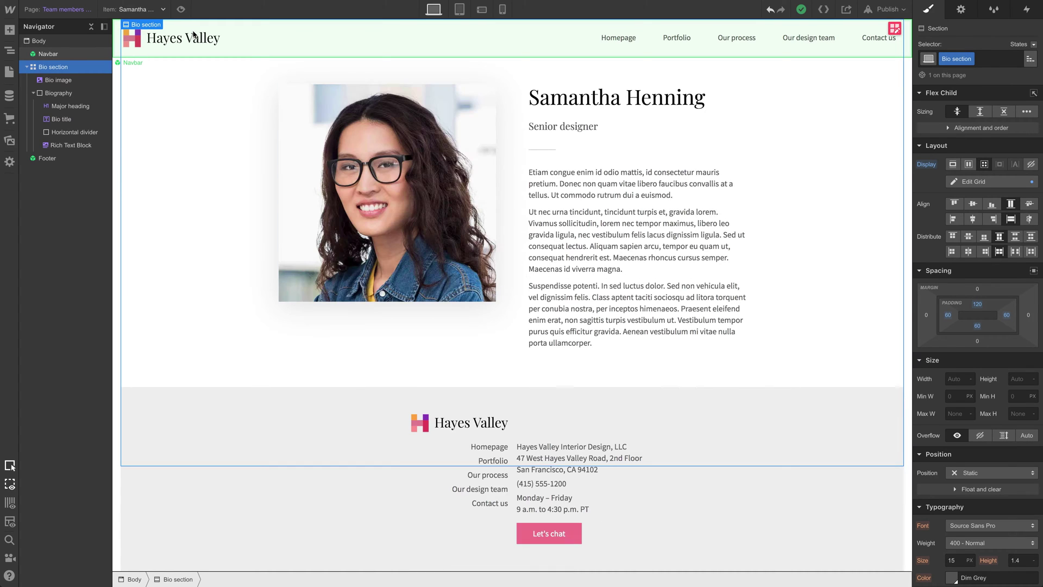
{"action": "key", "text": "ctrl+shift+Down"}
{"action": "key", "text": "ctrl+shift+Down"}
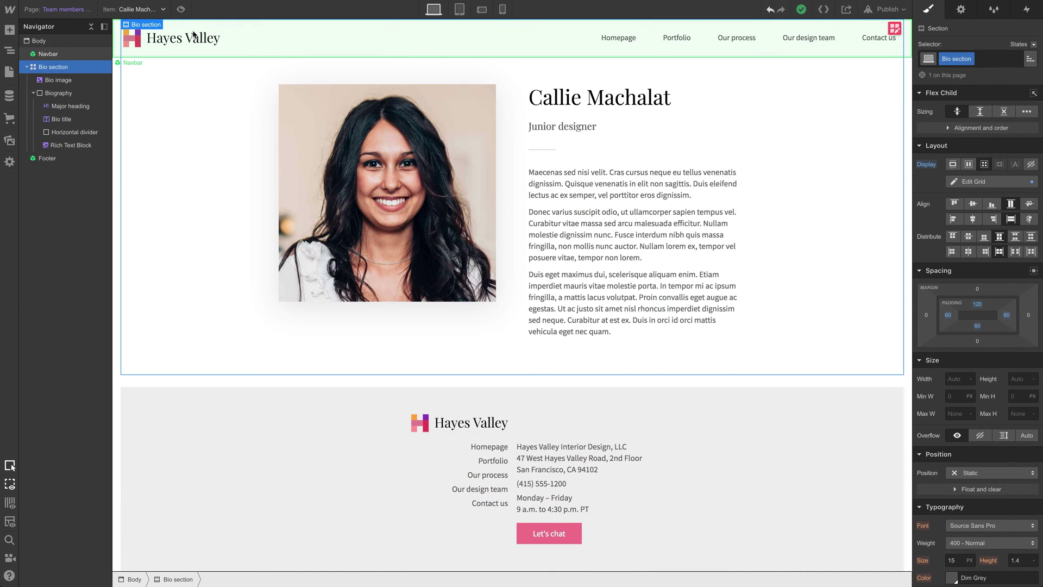
{"action": "key", "text": "ctrl+shift+Down"}
{"action": "key", "text": "ctrl+shift+Down"}
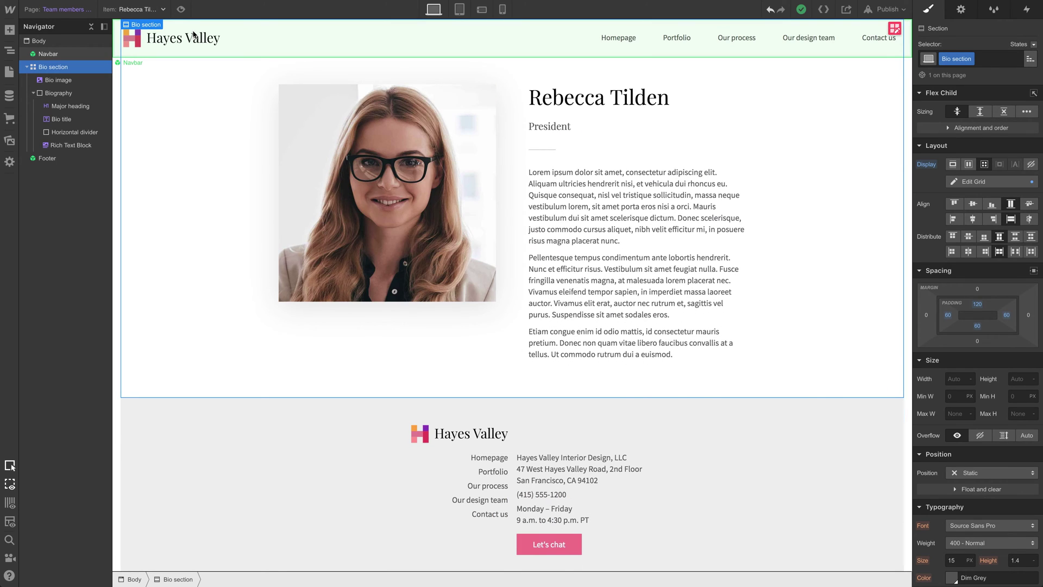
{"action": "key", "text": "ctrl+shift+Down"}
{"action": "key", "text": "ctrl+shift+Up"}
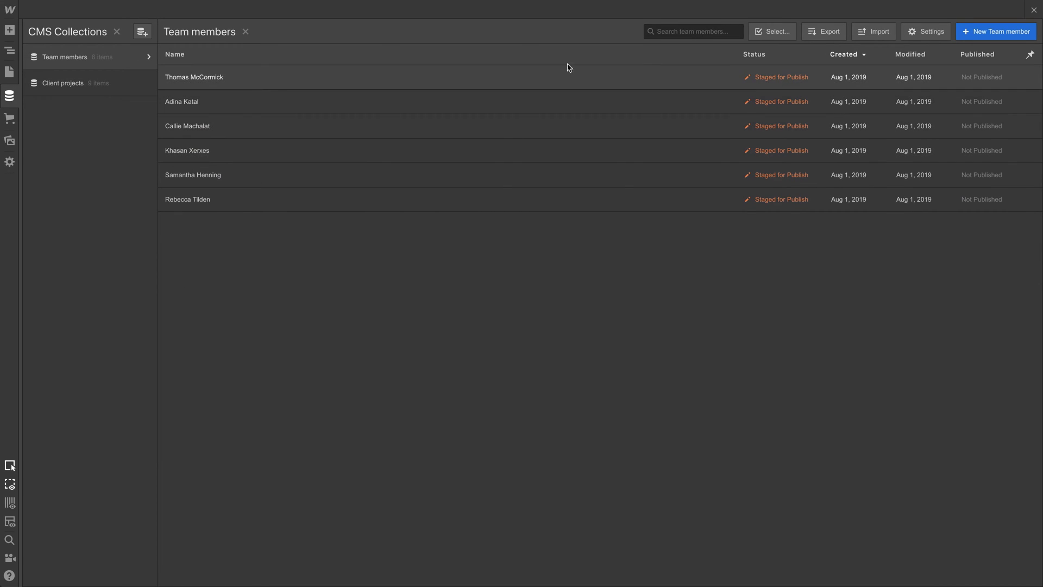
Add a 'Recent work' multi-reference field with help text, linked to Client projects
{"action": "left_click", "coordinate": [914, 34]}
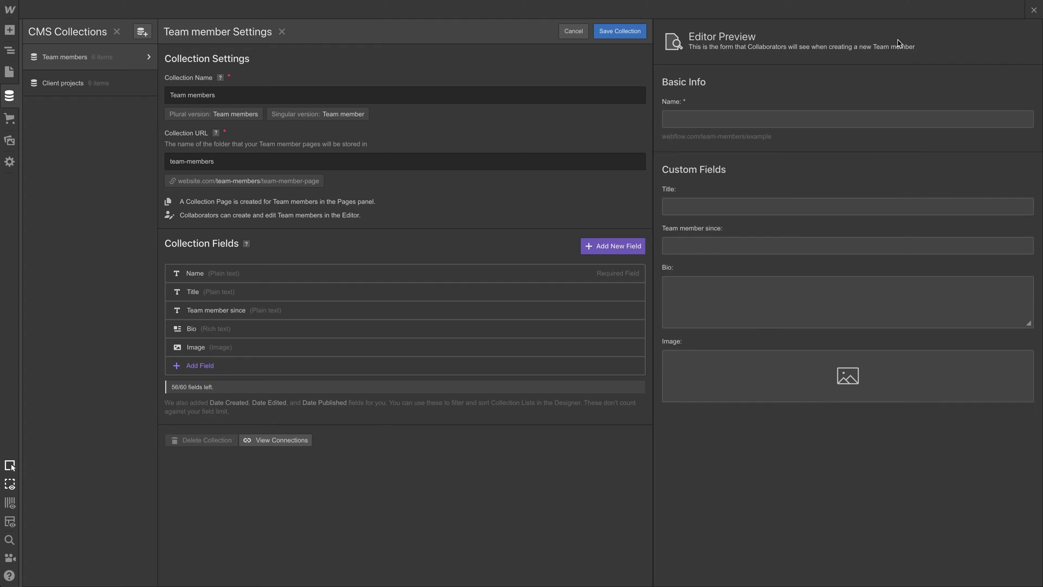
{"action": "left_click", "coordinate": [626, 247]}
{"action": "left_click", "coordinate": [605, 471]}
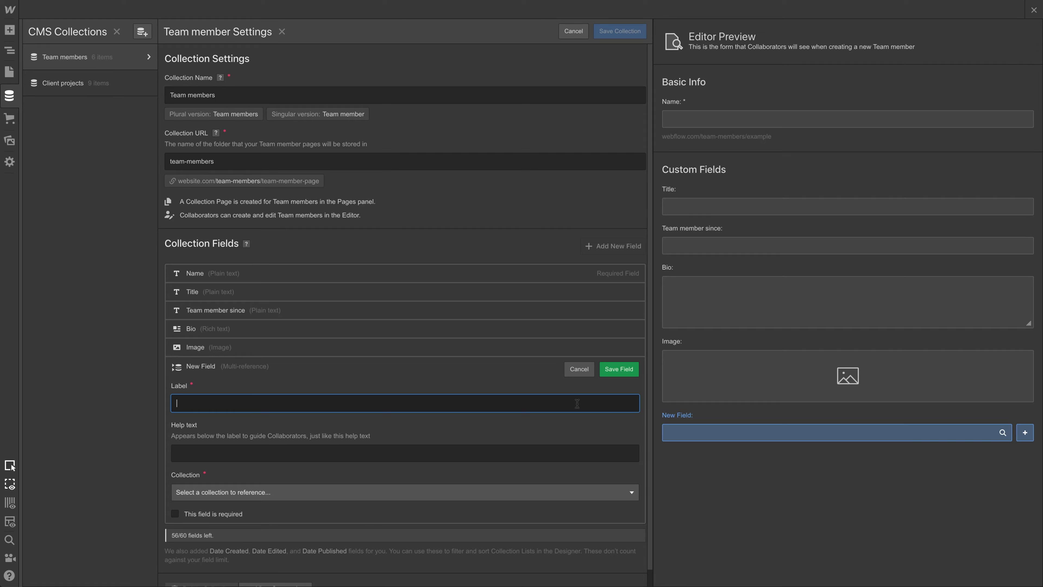
{"action": "type", "text": "Recent work"}
{"action": "left_click", "coordinate": [494, 454]}
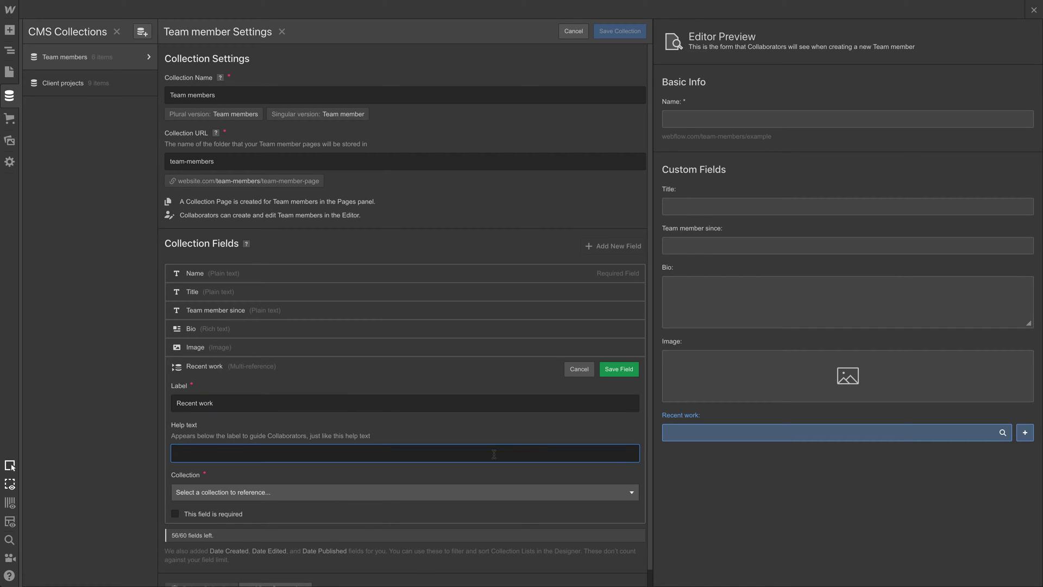
{"action": "type", "text": "Add th"}
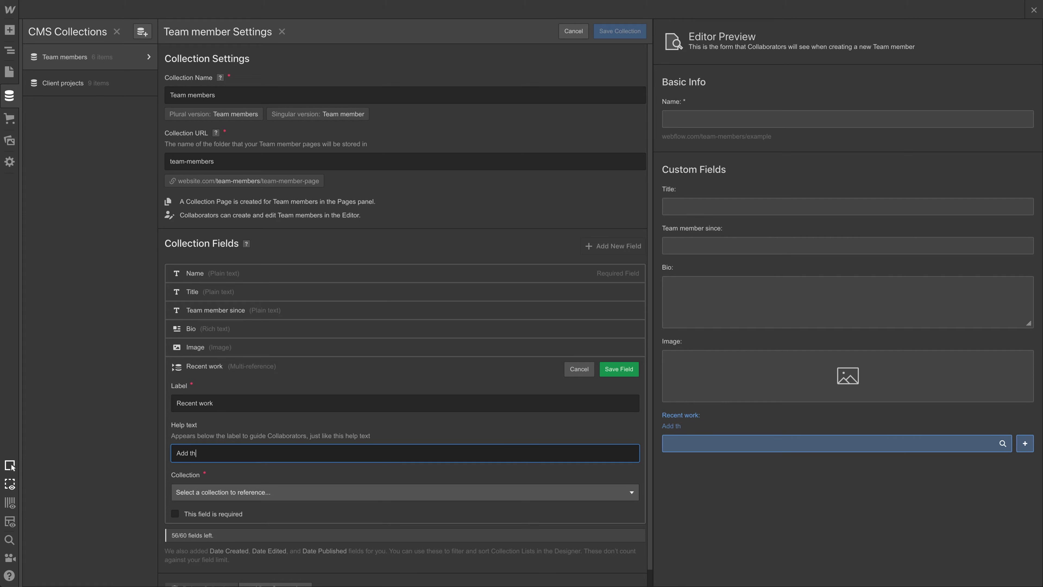
{"action": "type", "text": "e projects this perso"}
{"action": "type", "text": "n has worked on"}
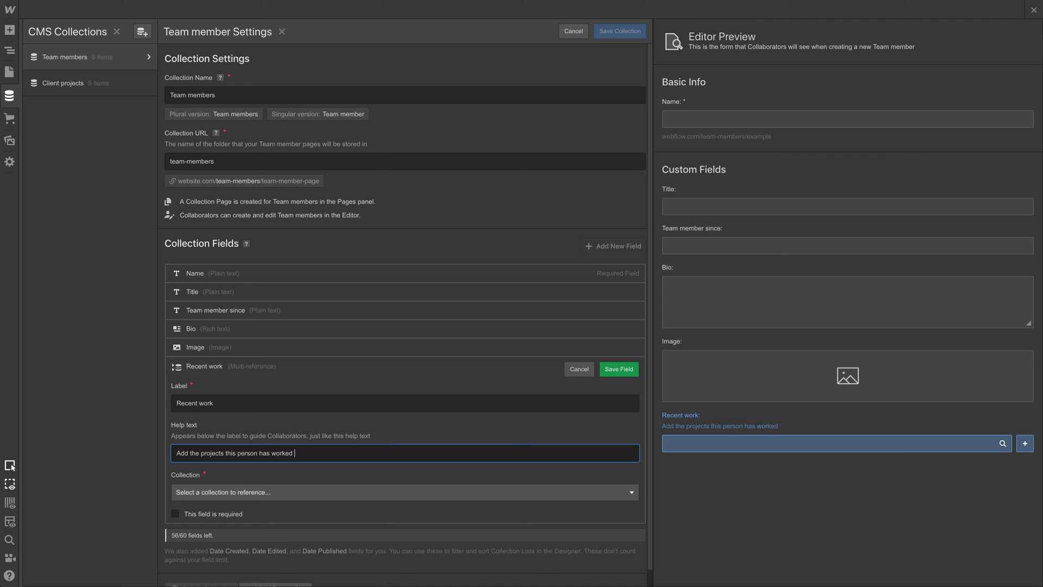
{"action": "left_click", "coordinate": [411, 493]}
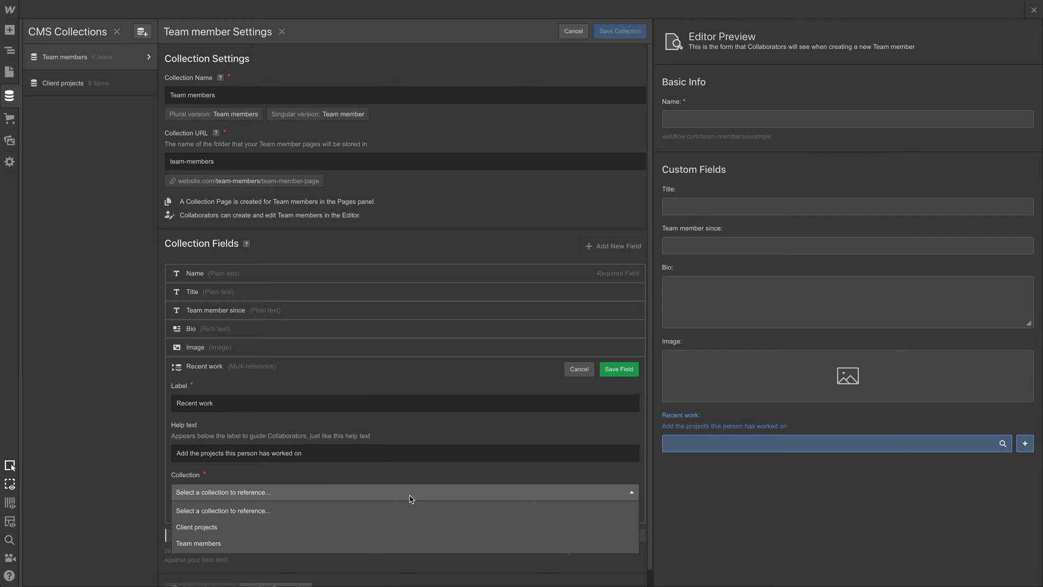
{"action": "left_click", "coordinate": [398, 527]}
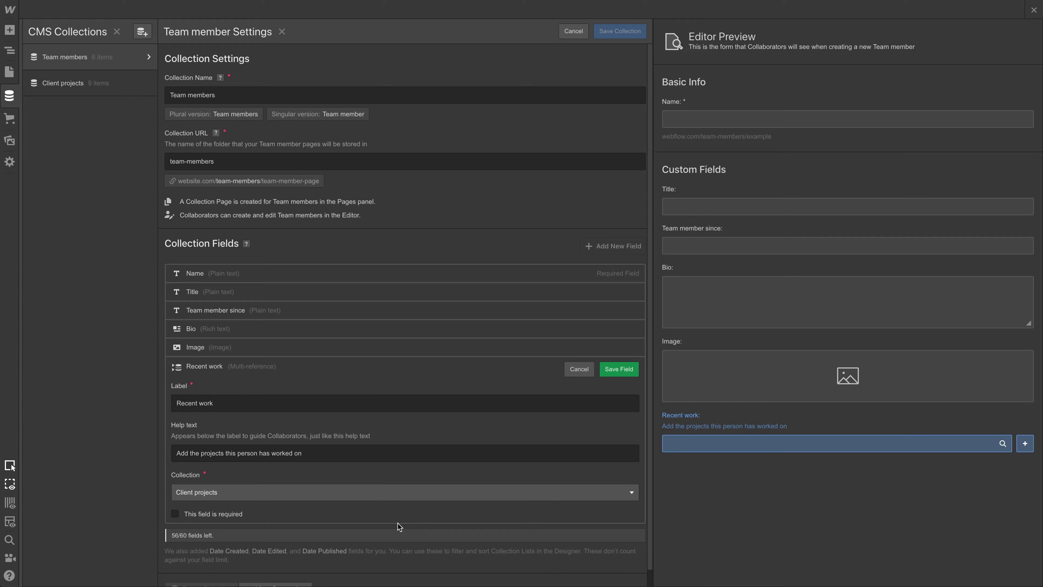
{"action": "left_click", "coordinate": [617, 368]}
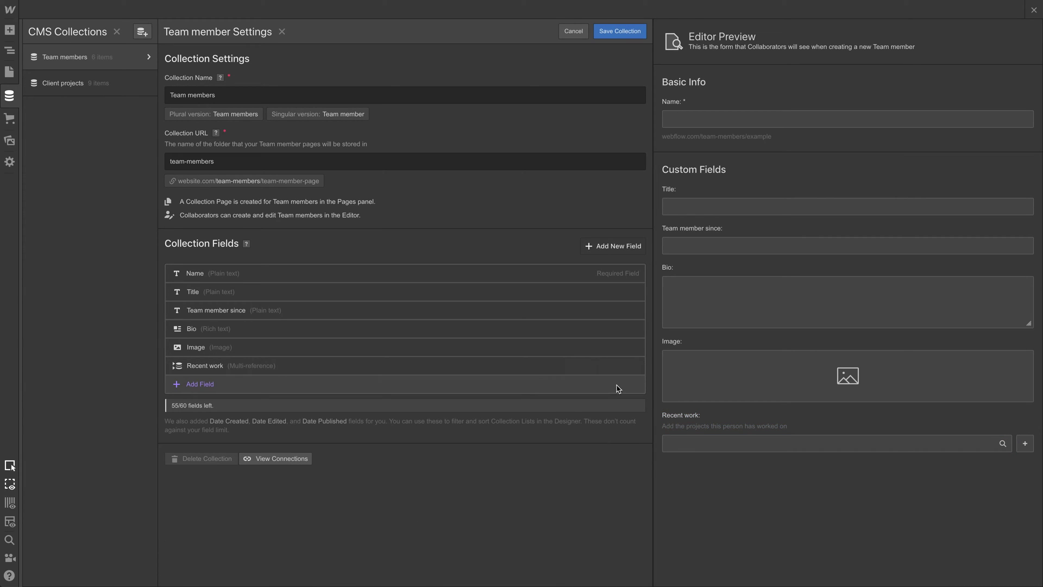
{"action": "left_click", "coordinate": [624, 31]}
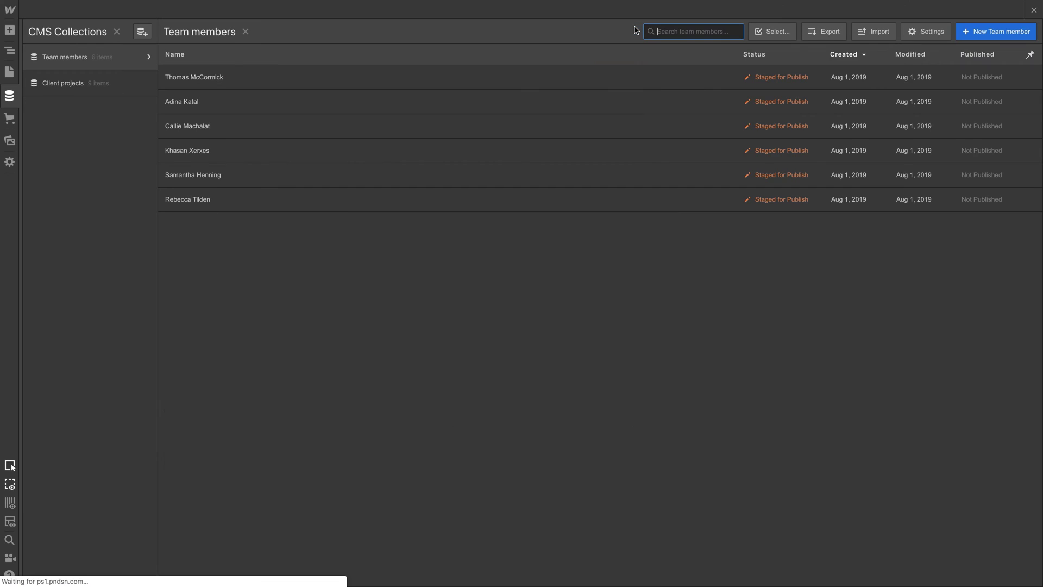
{"action": "left_click", "coordinate": [276, 199]}
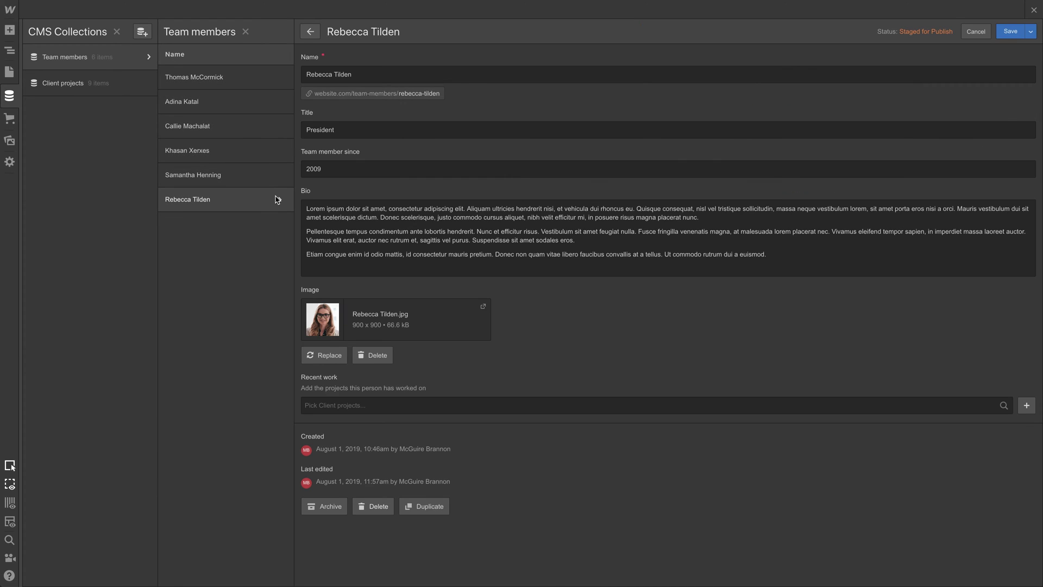
{"action": "left_click", "coordinate": [372, 406]}
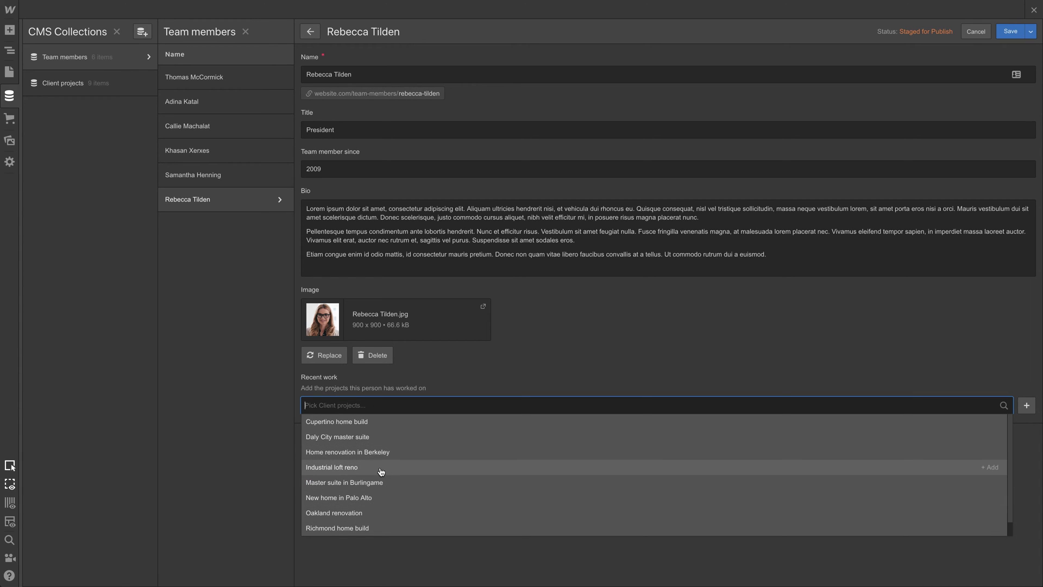
{"action": "left_click", "coordinate": [338, 472]}
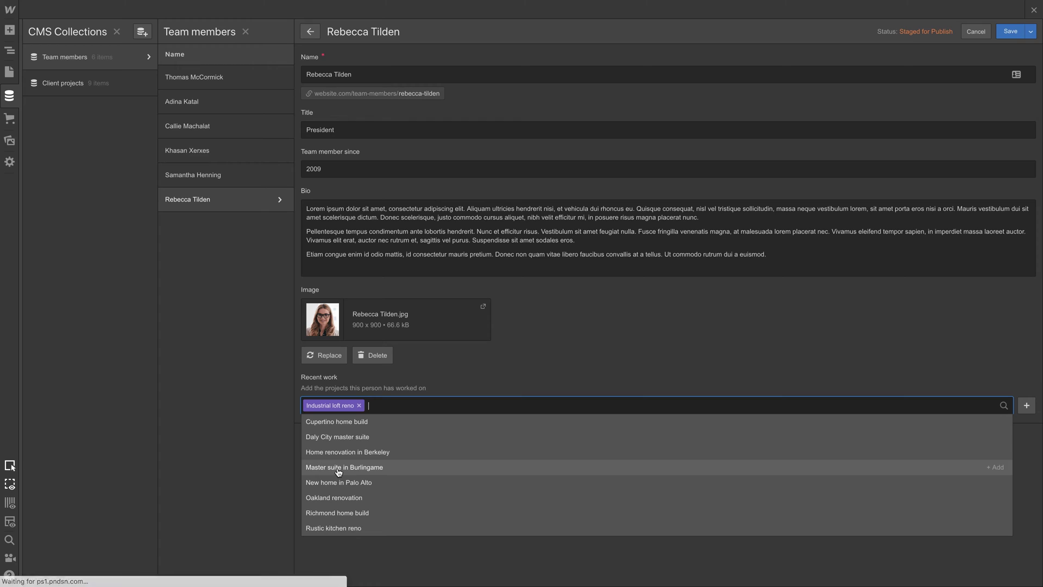
{"action": "left_click", "coordinate": [345, 497]}
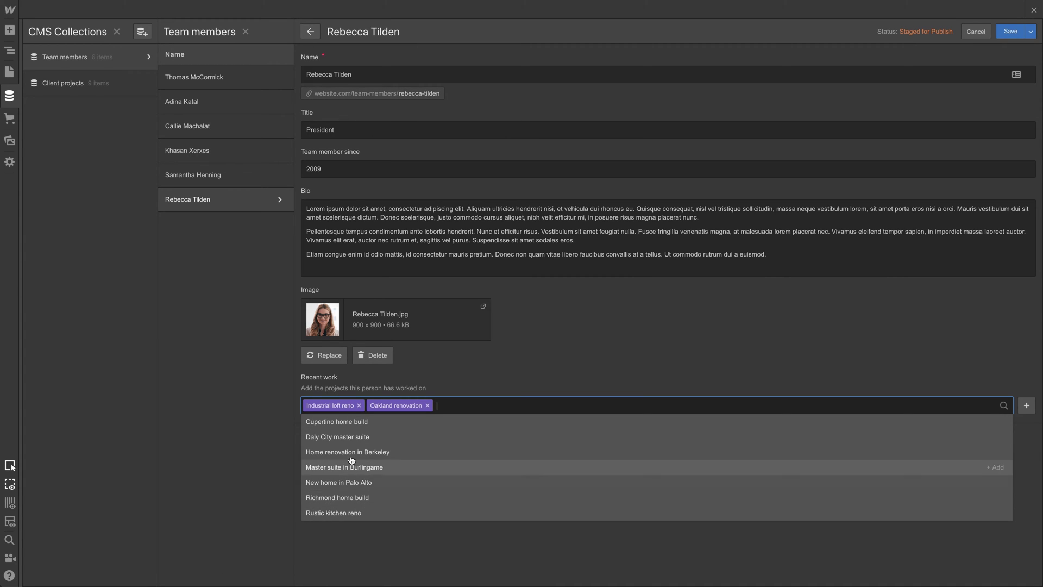
{"action": "left_click", "coordinate": [357, 424]}
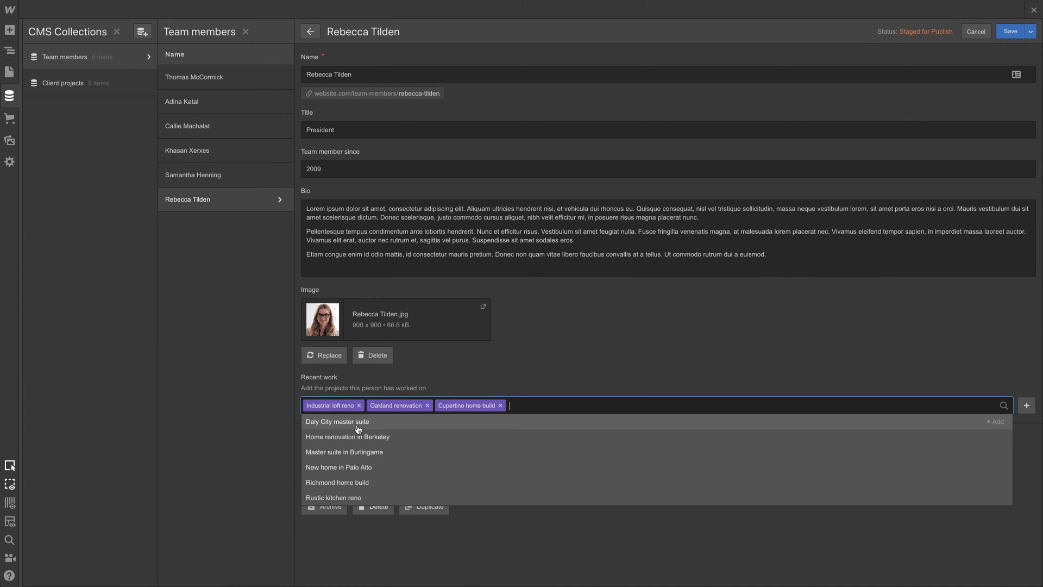
{"action": "left_click", "coordinate": [1011, 35]}
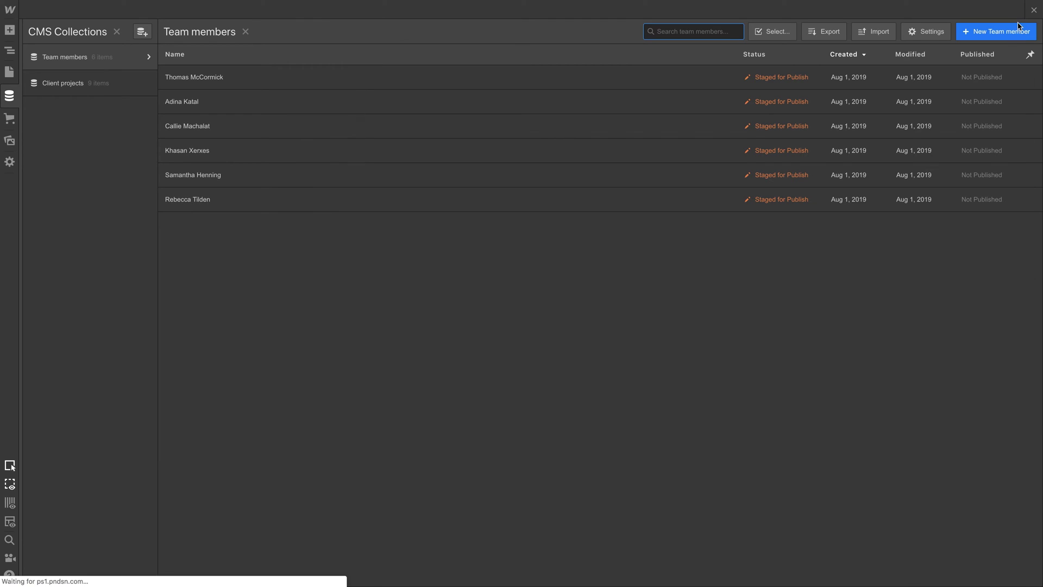
{"action": "left_click", "coordinate": [1035, 10]}
{"action": "left_click", "coordinate": [164, 9]}
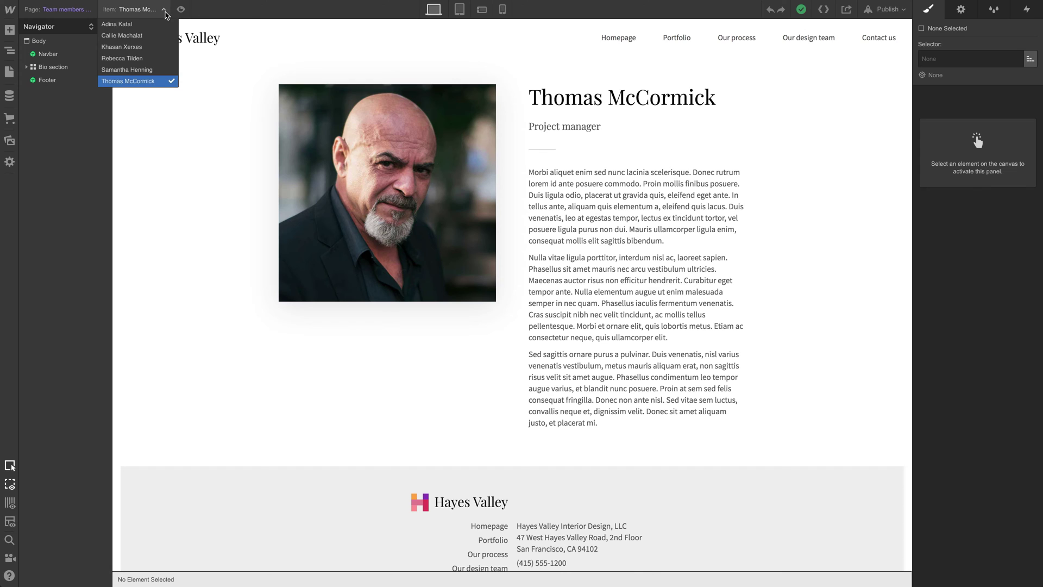
{"action": "left_click", "coordinate": [122, 58]}
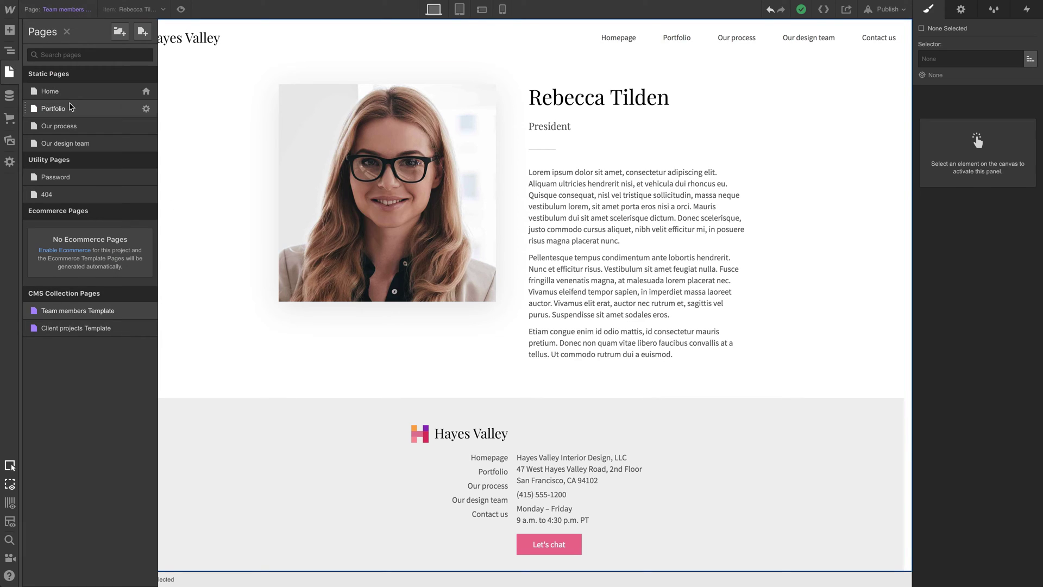
Select the project grid on the Portfolio page, then go to the Team members Template
{"action": "left_click", "coordinate": [72, 108]}
{"action": "left_click", "coordinate": [132, 393]}
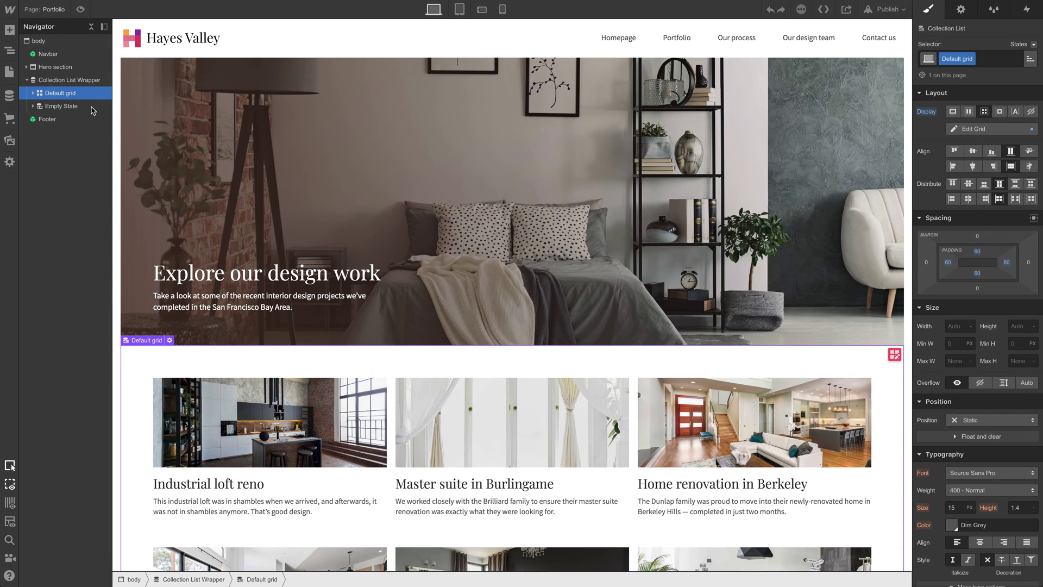
{"action": "left_click", "coordinate": [48, 10]}
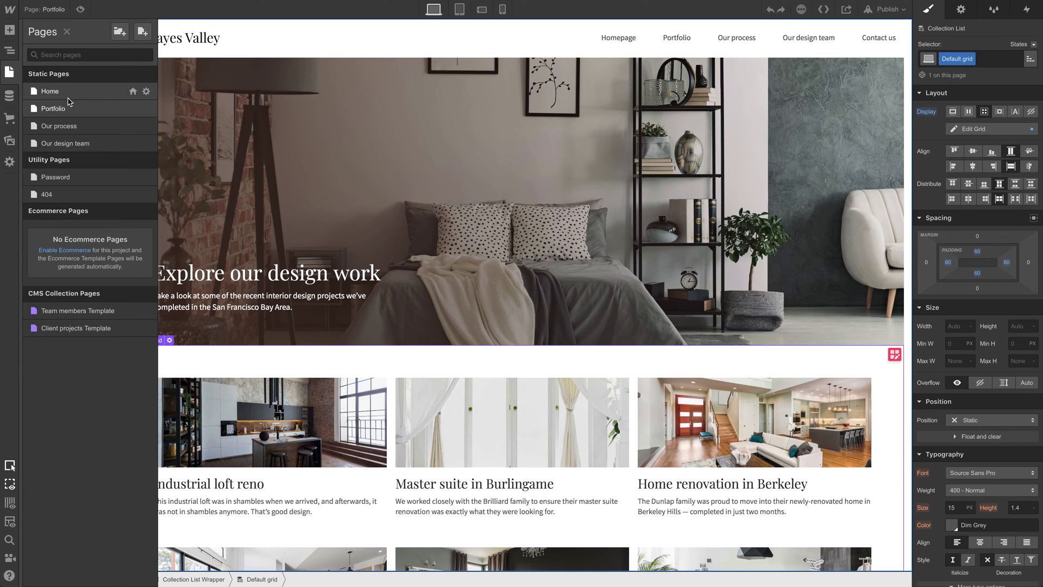
{"action": "left_click", "coordinate": [79, 311]}
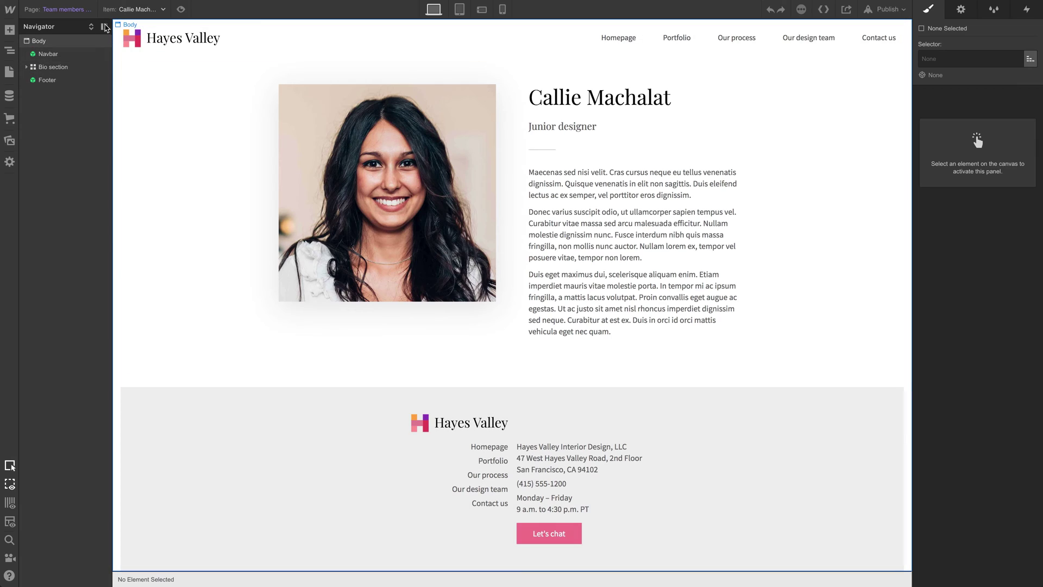
Preview Rebecca Tilden and paste the copied project grid into the page body
{"action": "left_click", "coordinate": [139, 9]}
{"action": "left_click", "coordinate": [122, 68]}
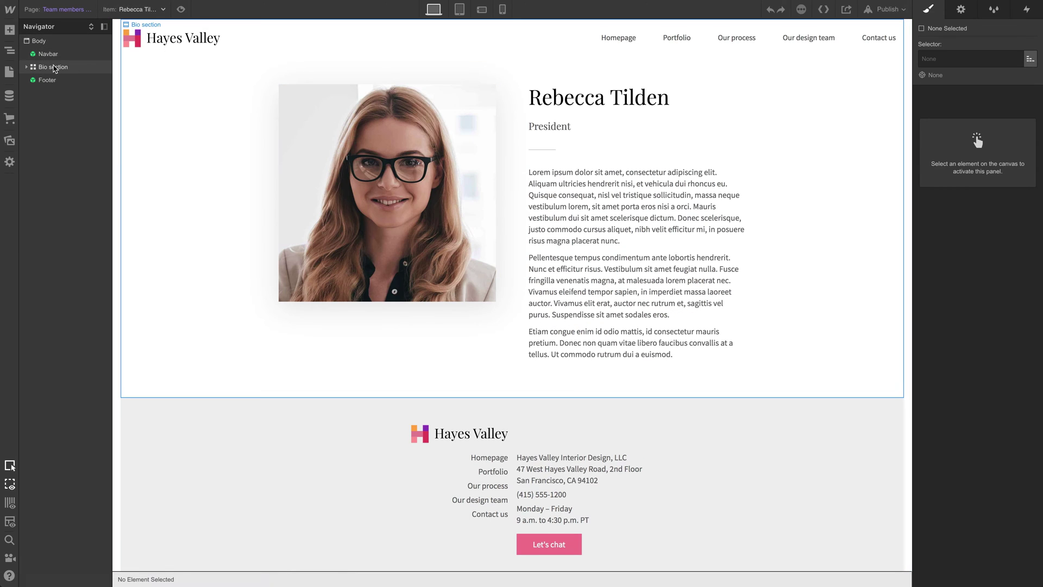
{"action": "left_click", "coordinate": [54, 41]}
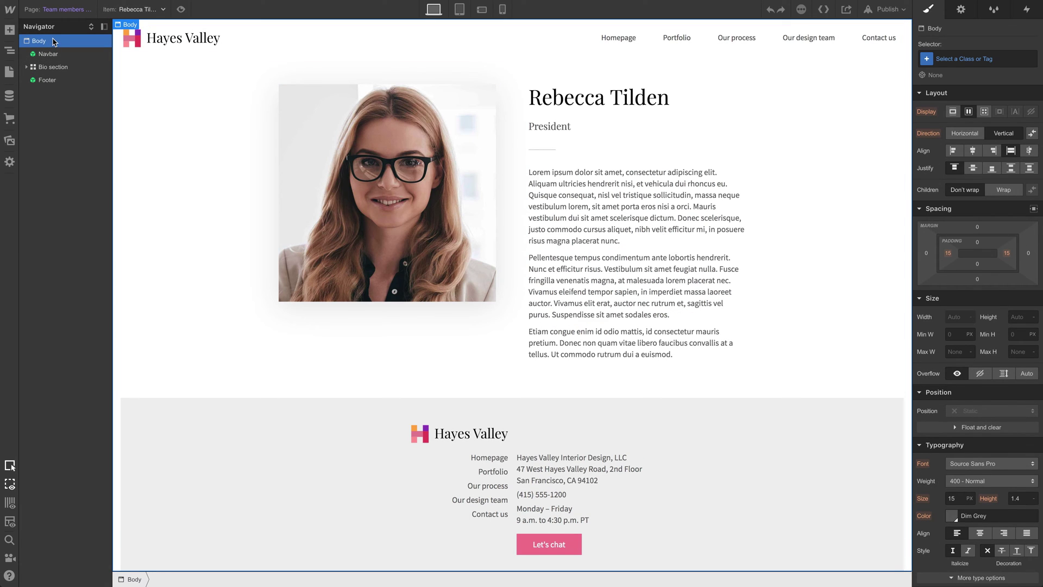
{"action": "key", "text": "ctrl+v"}
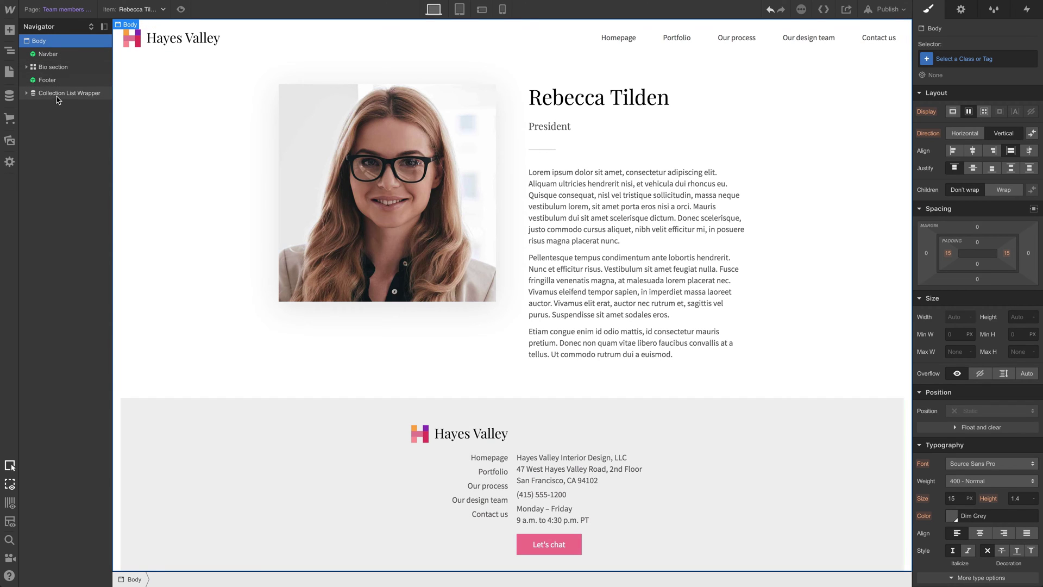
Move the pasted Collection List Wrapper above the Footer, directly beneath the Bio
{"action": "left_click", "coordinate": [58, 94]}
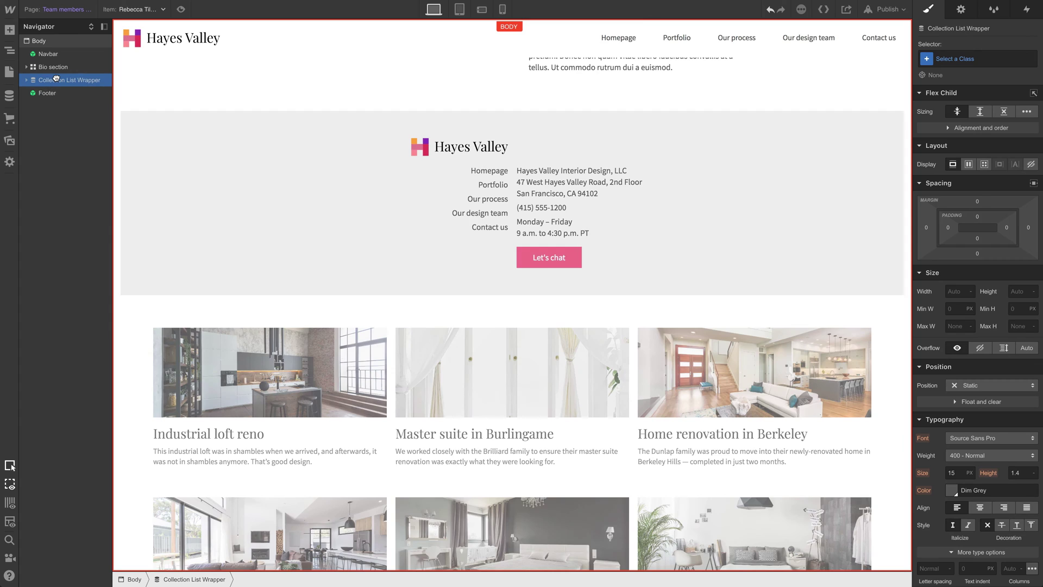
{"action": "left_click_drag", "start_coordinate": [65, 93], "coordinate": [50, 82]}
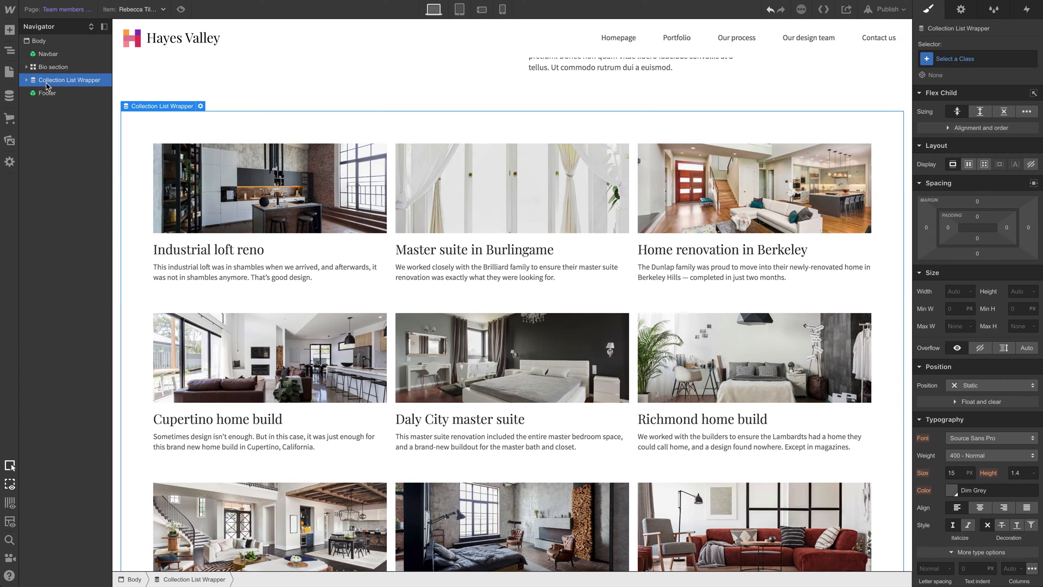
{"action": "scroll", "coordinate": [138, 213], "scroll_direction": "up", "scroll_amount": 2}
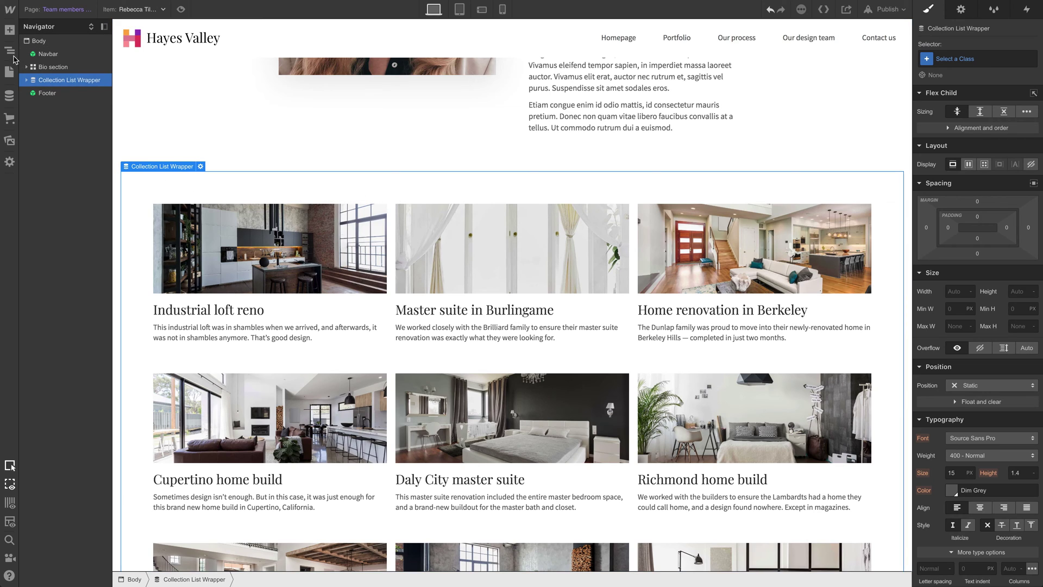
Add a Collection List below the bio and set its source to Recent work
{"action": "left_click", "coordinate": [9, 30]}
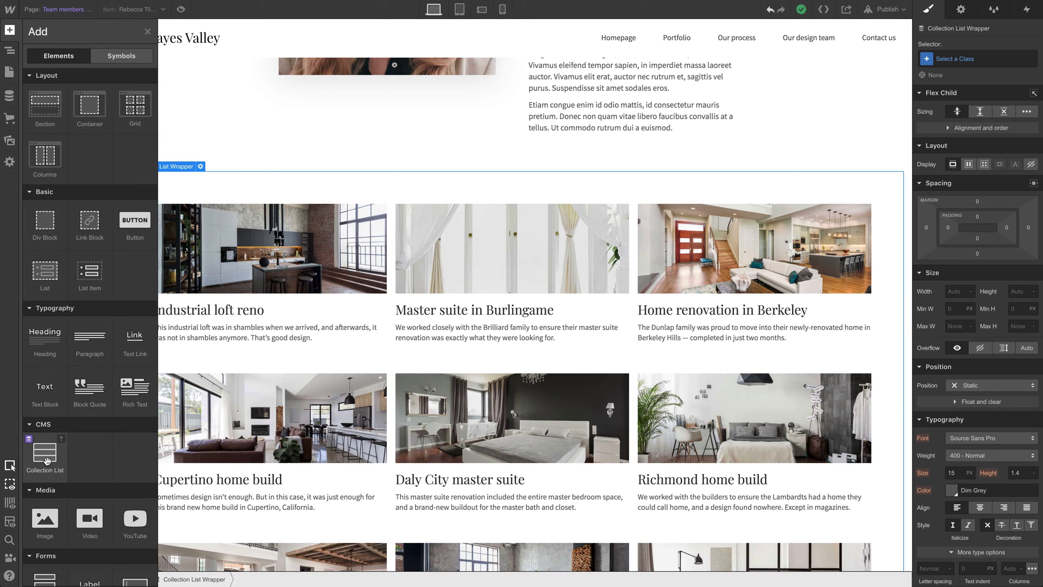
{"action": "left_click_drag", "start_coordinate": [45, 455], "coordinate": [57, 79]}
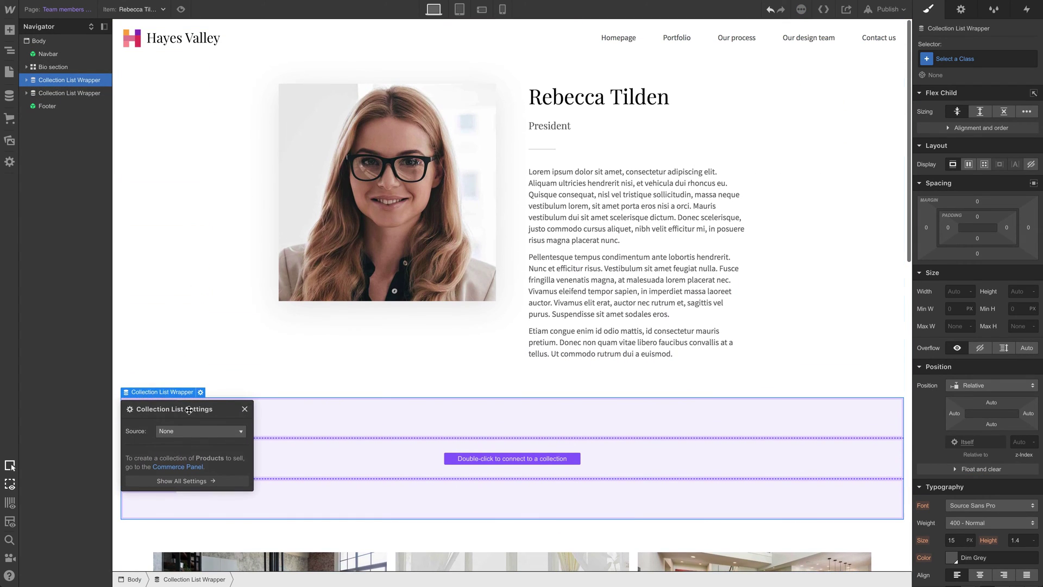
{"action": "mouse_move", "coordinate": [189, 410]}
{"action": "left_mouse_down"}
{"action": "mouse_move", "coordinate": [247, 401]}
{"action": "mouse_move", "coordinate": [291, 314]}
{"action": "left_mouse_up"}
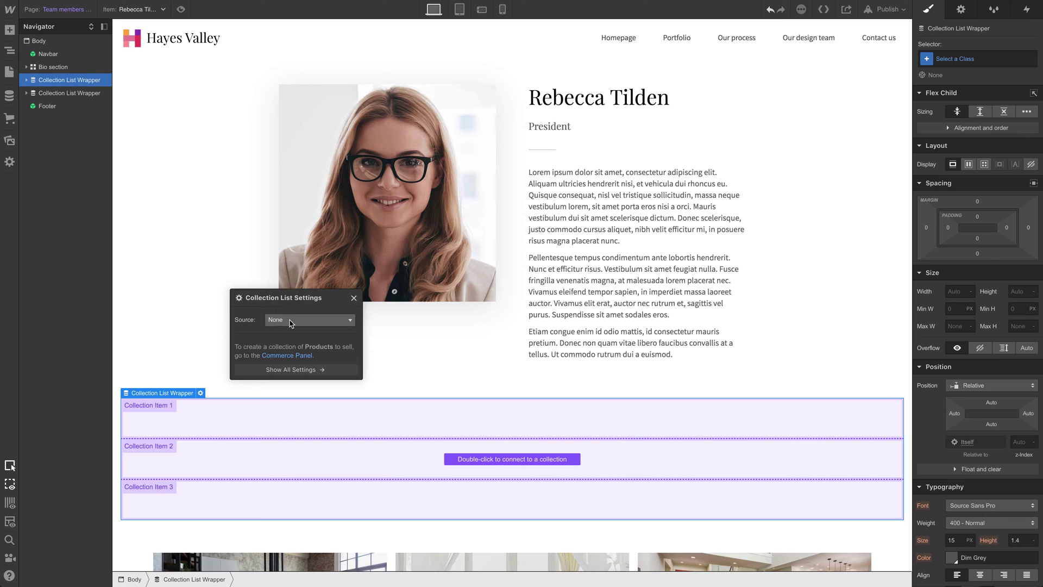
{"action": "left_click", "coordinate": [290, 322]}
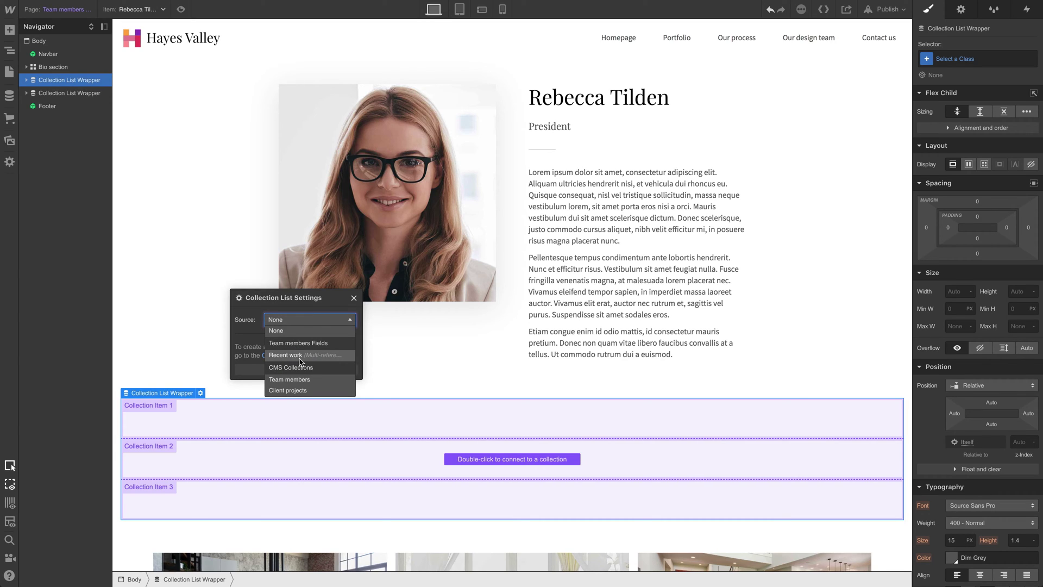
{"action": "left_click", "coordinate": [300, 356]}
{"action": "left_click", "coordinate": [353, 299]}
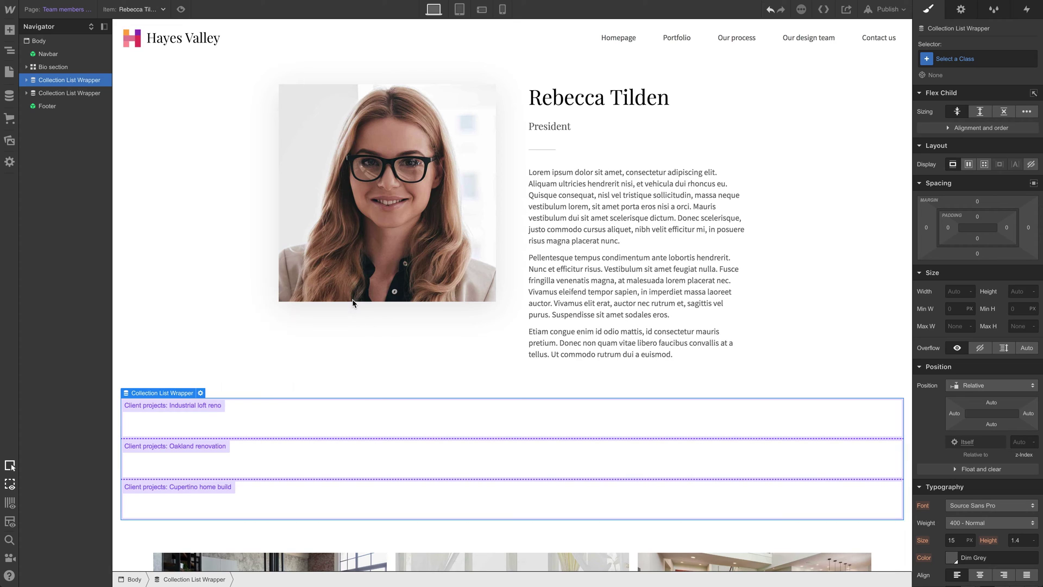
{"action": "scroll", "coordinate": [189, 357], "scroll_direction": "down", "scroll_amount": 2}
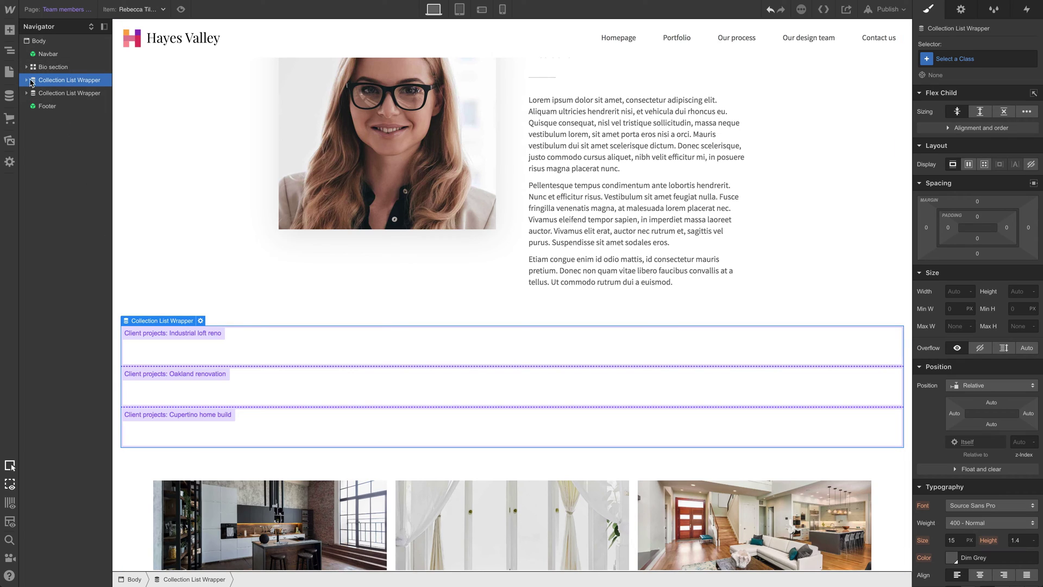
Apply the Default grid class to the Recent work collection list
{"action": "left_click", "coordinate": [51, 94]}
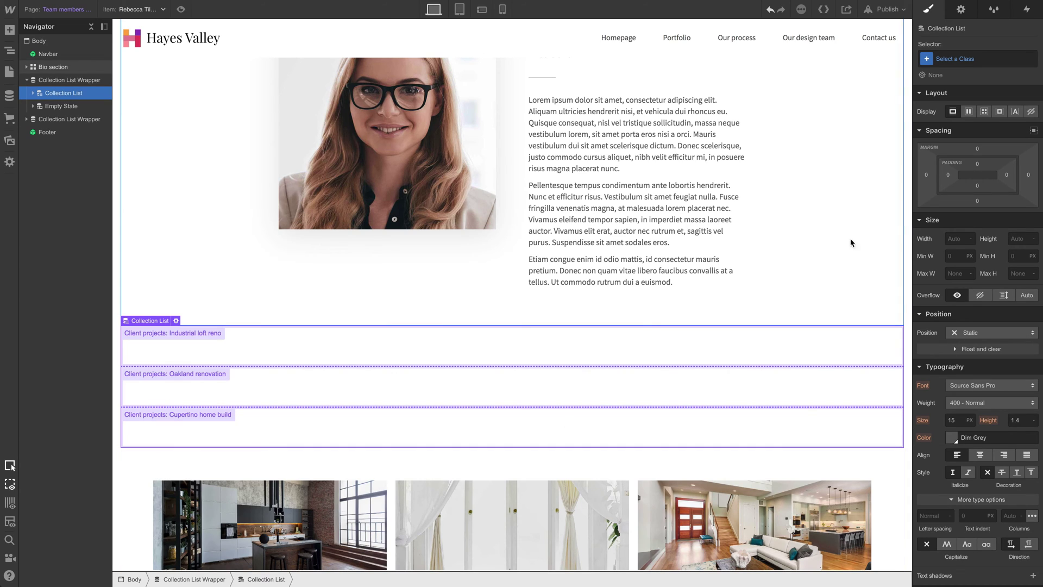
{"action": "left_click", "coordinate": [976, 64]}
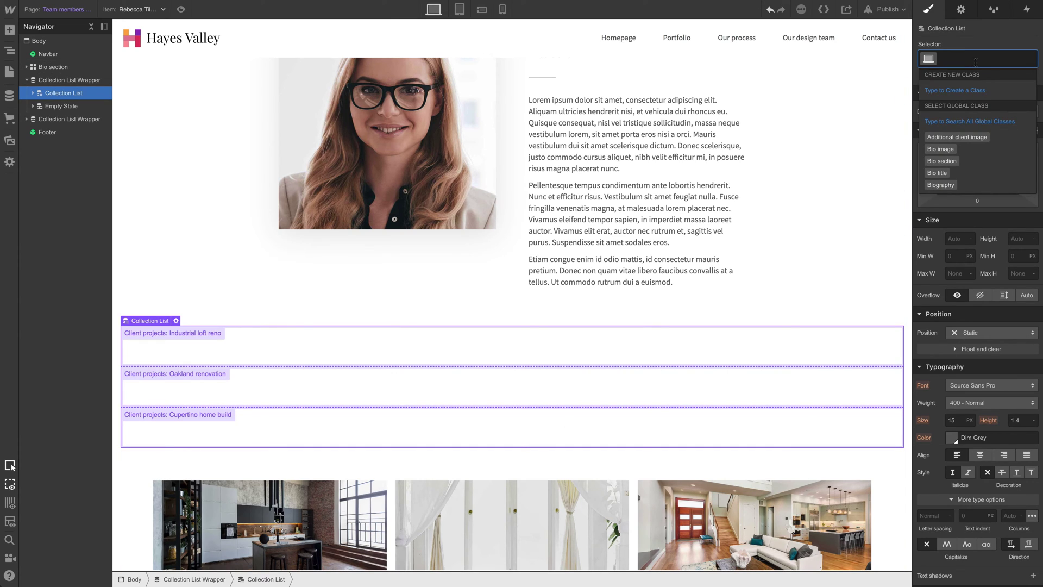
{"action": "type", "text": "def"}
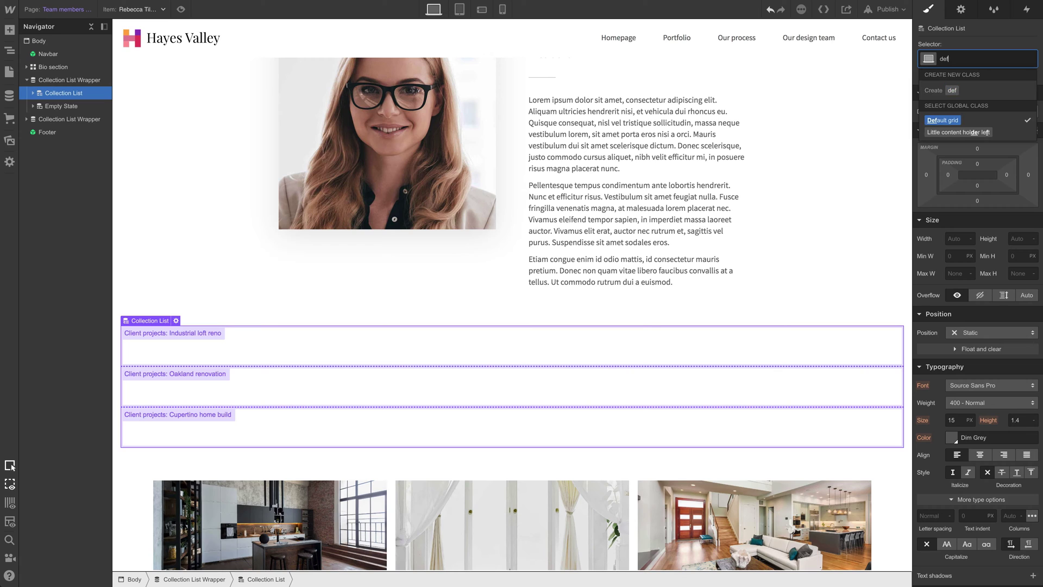
{"action": "key", "text": "Return"}
{"action": "scroll", "coordinate": [404, 291], "scroll_direction": "down", "scroll_amount": 3}
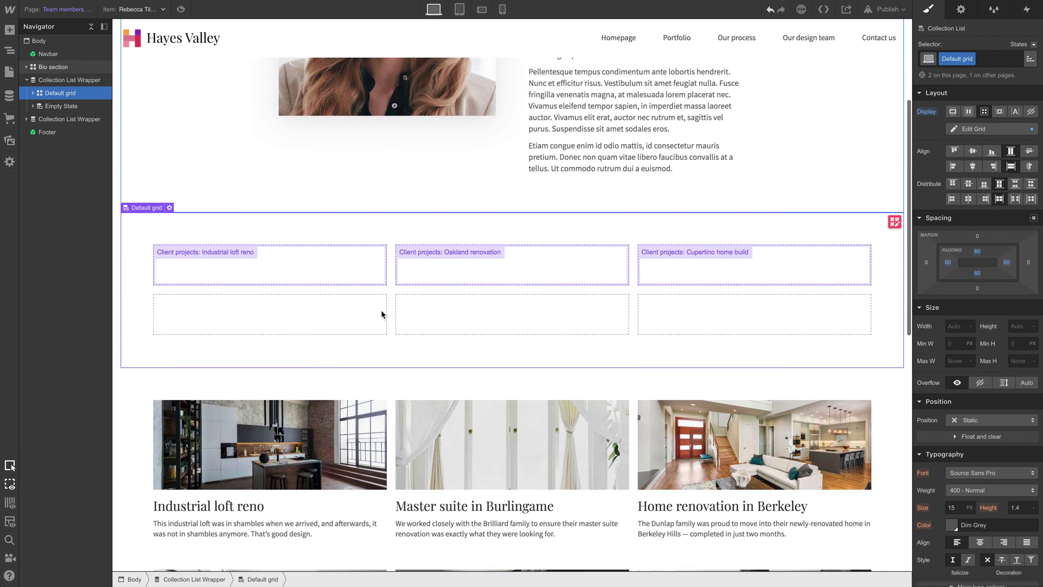
Copy the project card's Link Block into the first Recent work list item
{"action": "left_click", "coordinate": [235, 490]}
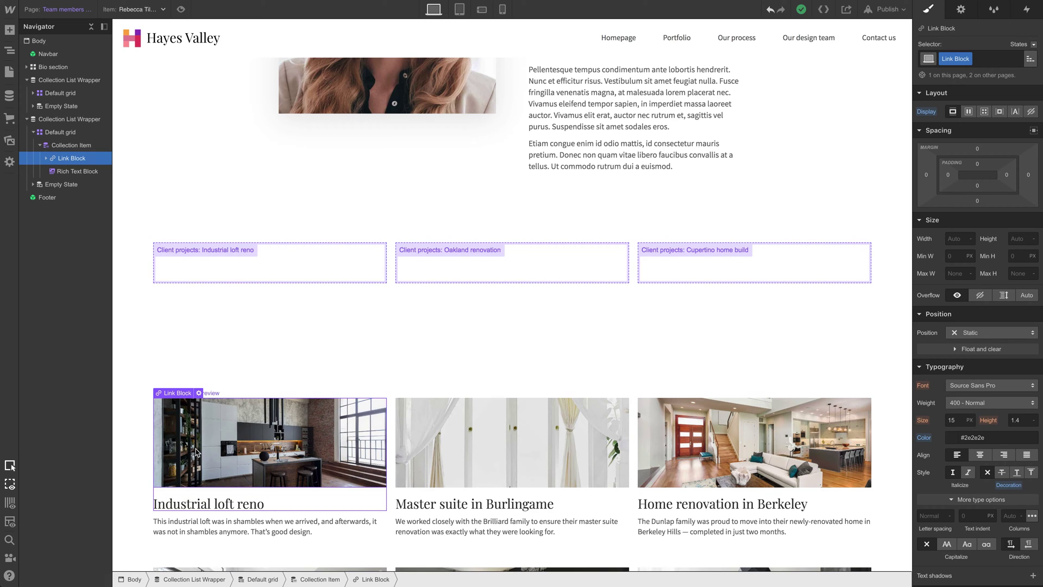
{"action": "left_click", "coordinate": [195, 504]}
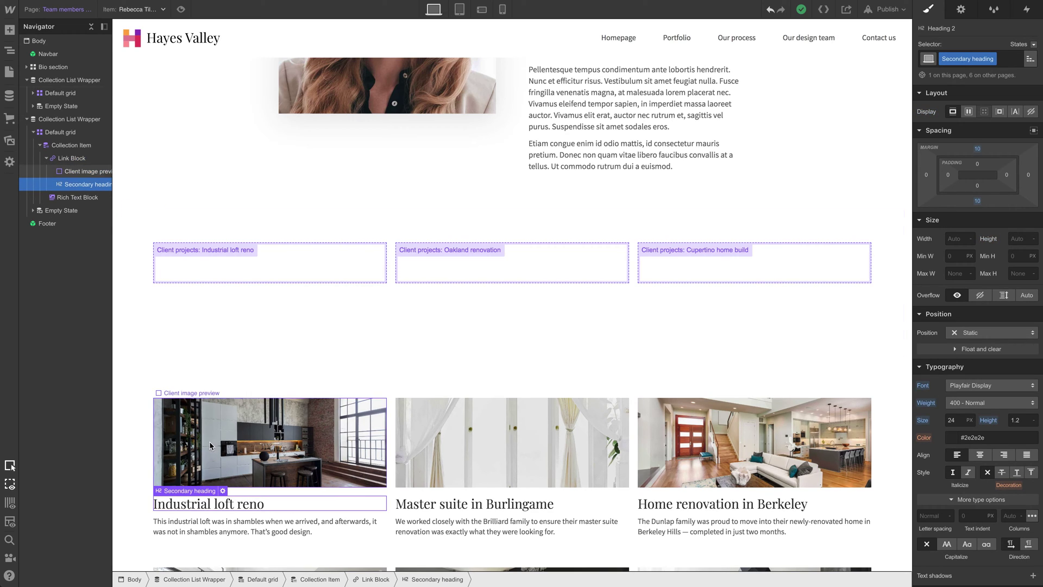
{"action": "left_click", "coordinate": [261, 495]}
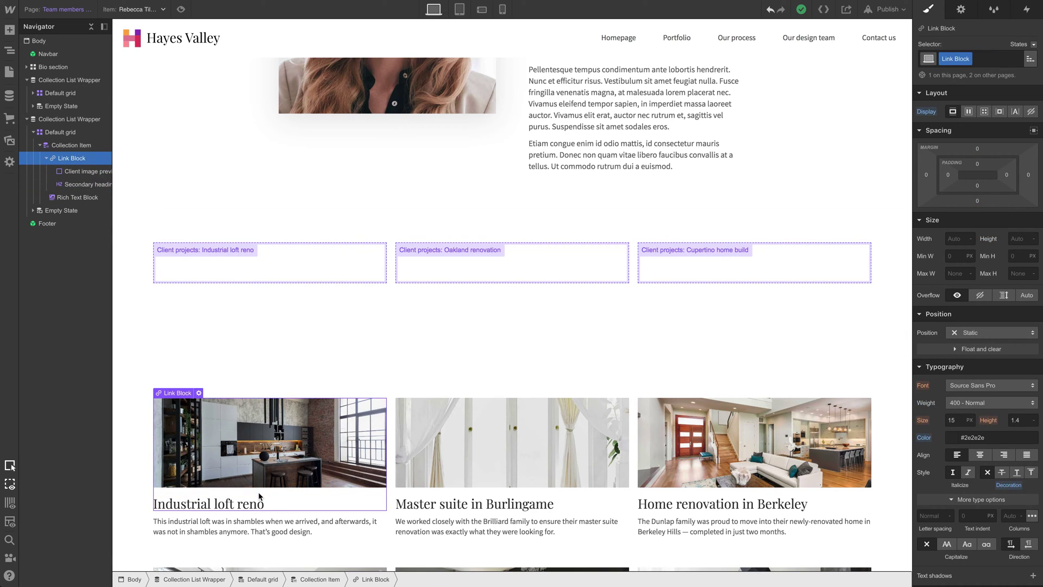
{"action": "left_click", "coordinate": [266, 274]}
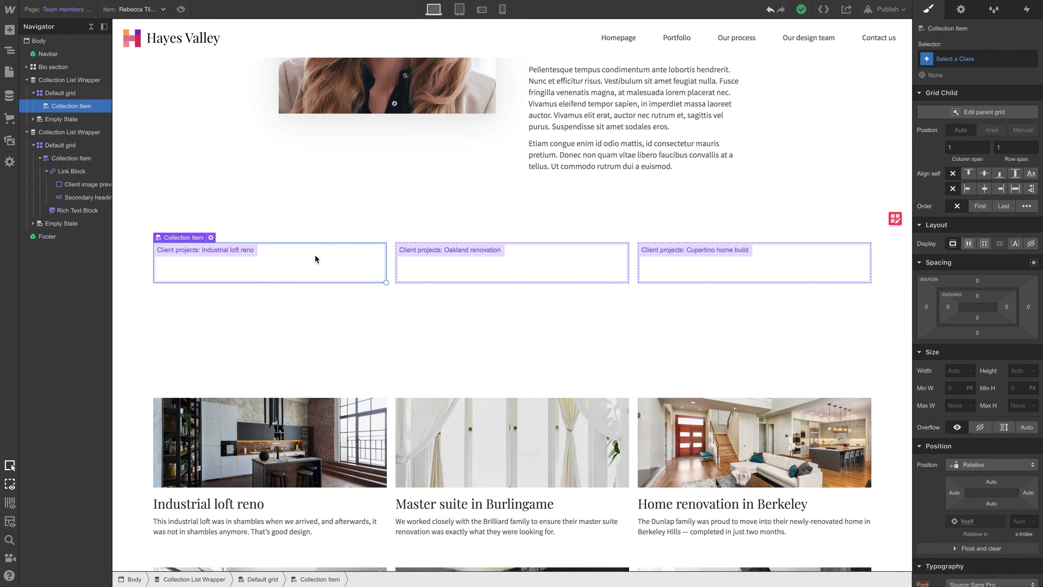
{"action": "scroll", "coordinate": [446, 244], "scroll_direction": "down", "scroll_amount": 2}
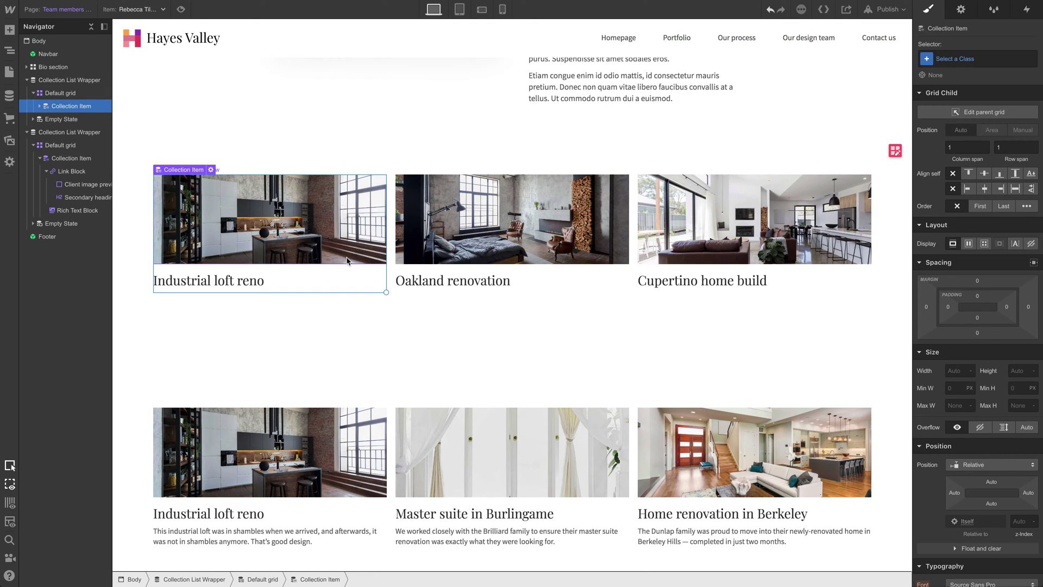
{"action": "scroll", "coordinate": [298, 258], "scroll_direction": "down", "scroll_amount": 1}
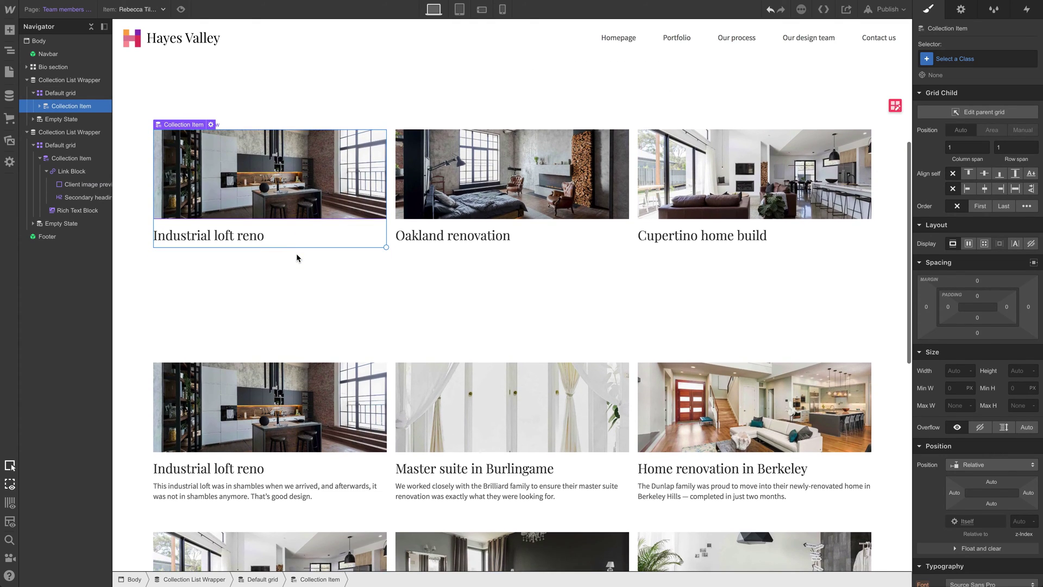
Paste the project description Rich Text Block into the Recent work list item
{"action": "left_click", "coordinate": [248, 488]}
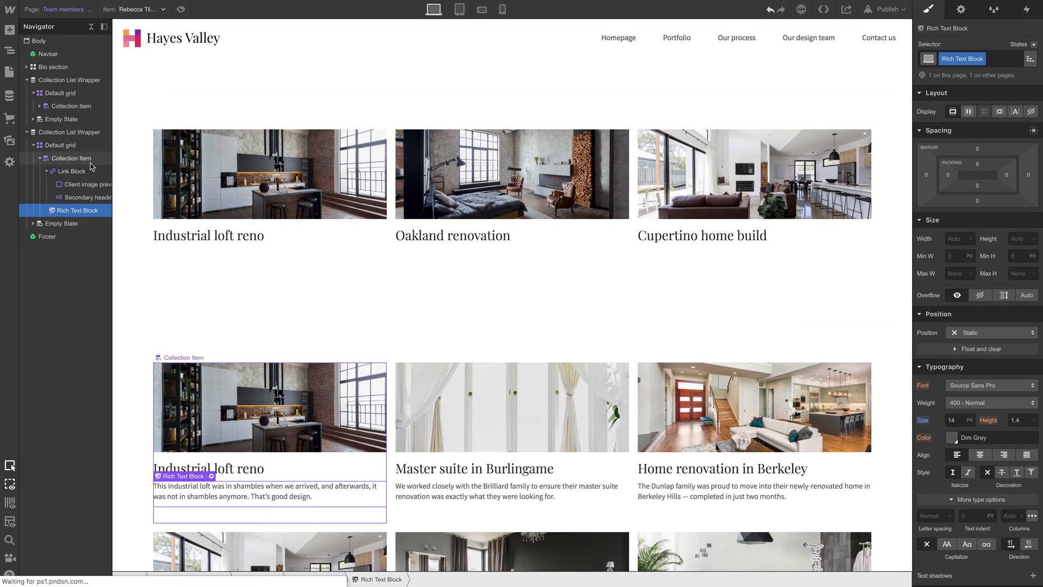
{"action": "left_click", "coordinate": [92, 166]}
{"action": "left_click", "coordinate": [81, 132]}
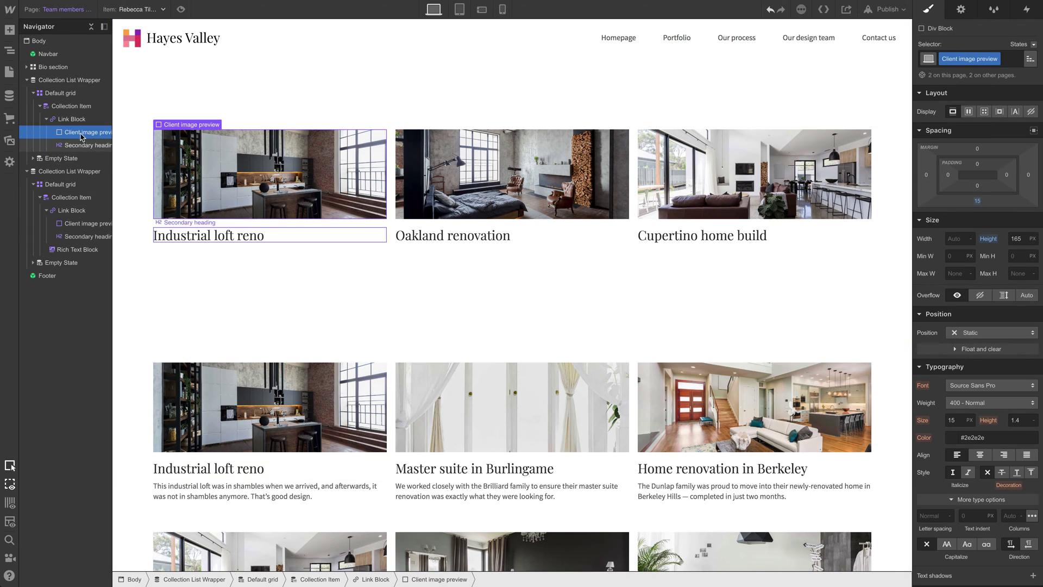
{"action": "left_click", "coordinate": [82, 106]}
{"action": "key", "text": "ctrl+v"}
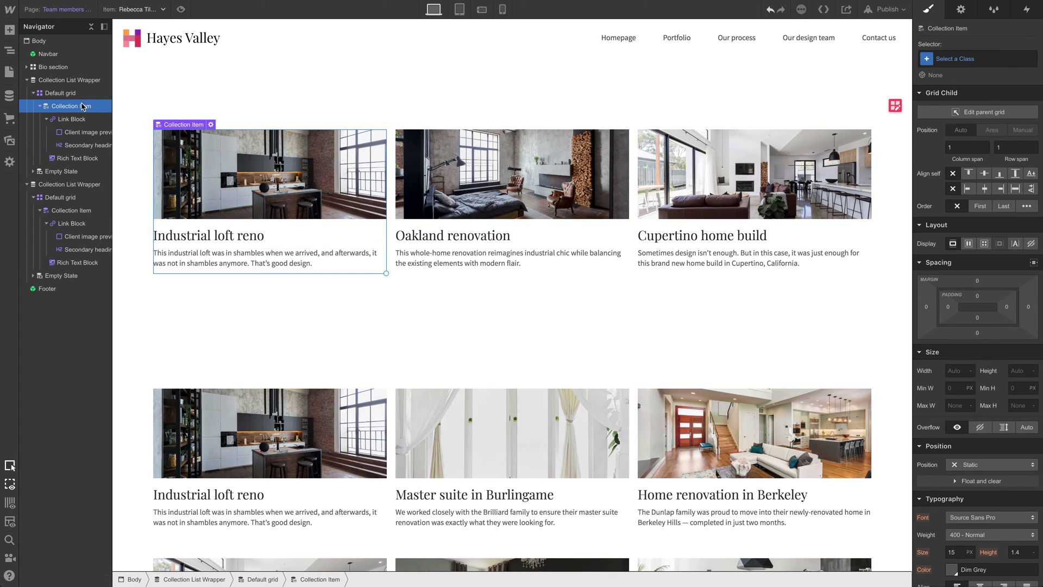
Delete the duplicate Portfolio Collection List Wrapper
{"action": "left_click", "coordinate": [133, 455]}
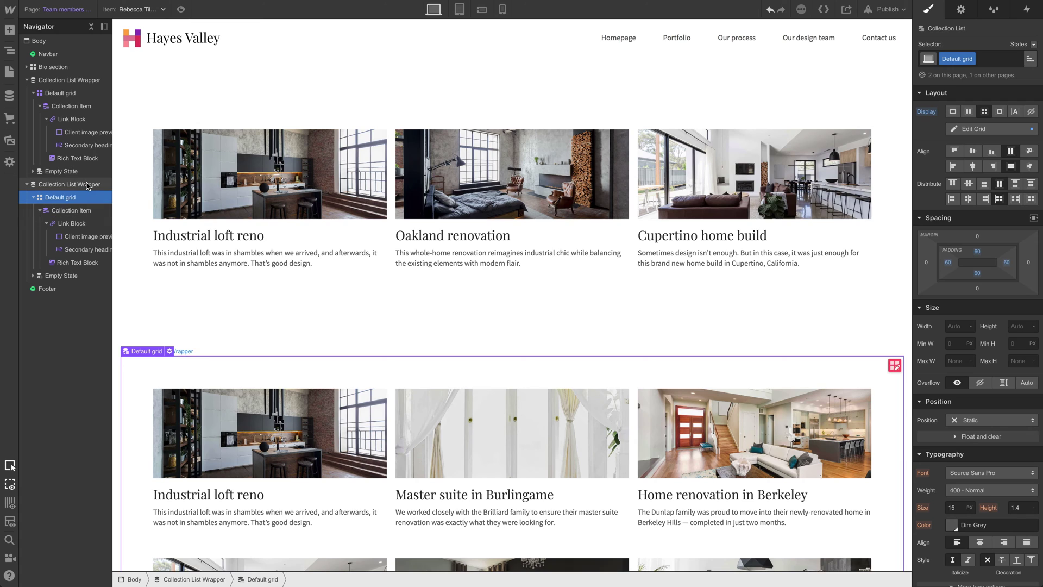
{"action": "left_click", "coordinate": [47, 184]}
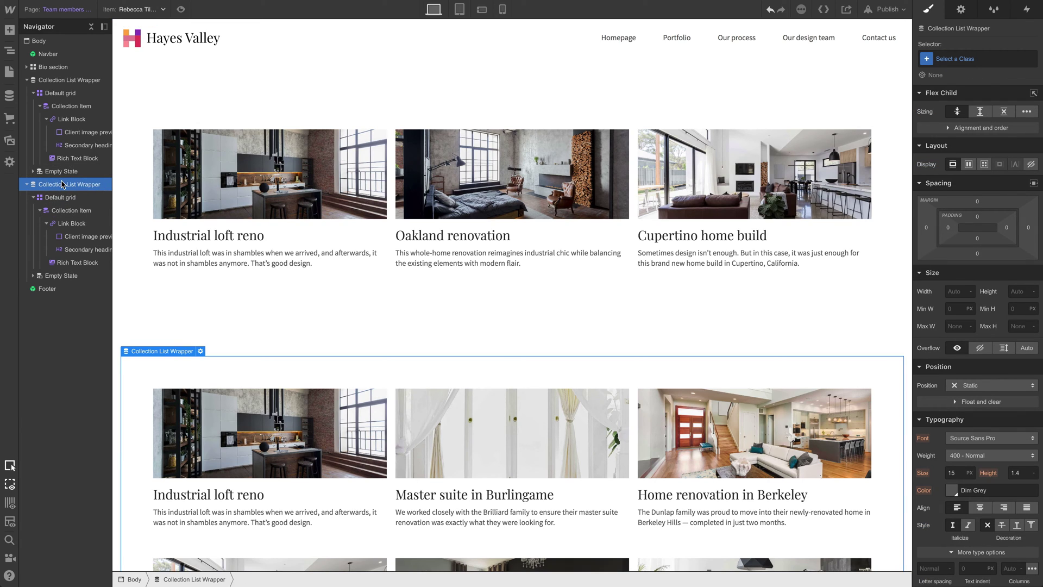
{"action": "key", "text": "Delete"}
{"action": "scroll", "coordinate": [352, 302], "scroll_direction": "up", "scroll_amount": 5}
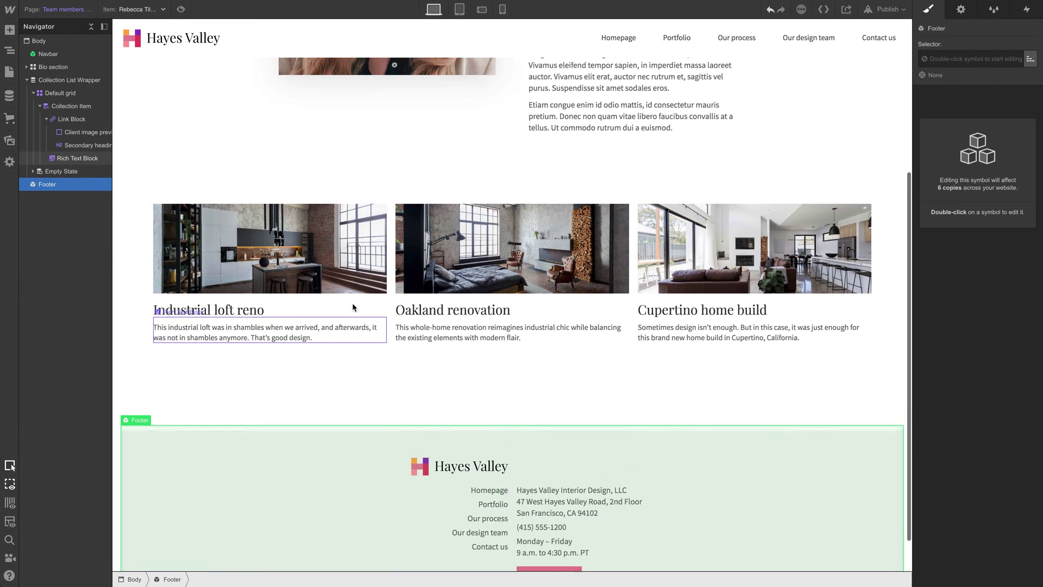
{"action": "scroll", "coordinate": [352, 307], "scroll_direction": "up", "scroll_amount": 2}
{"action": "scroll", "coordinate": [542, 415], "scroll_direction": "down", "scroll_amount": 3}
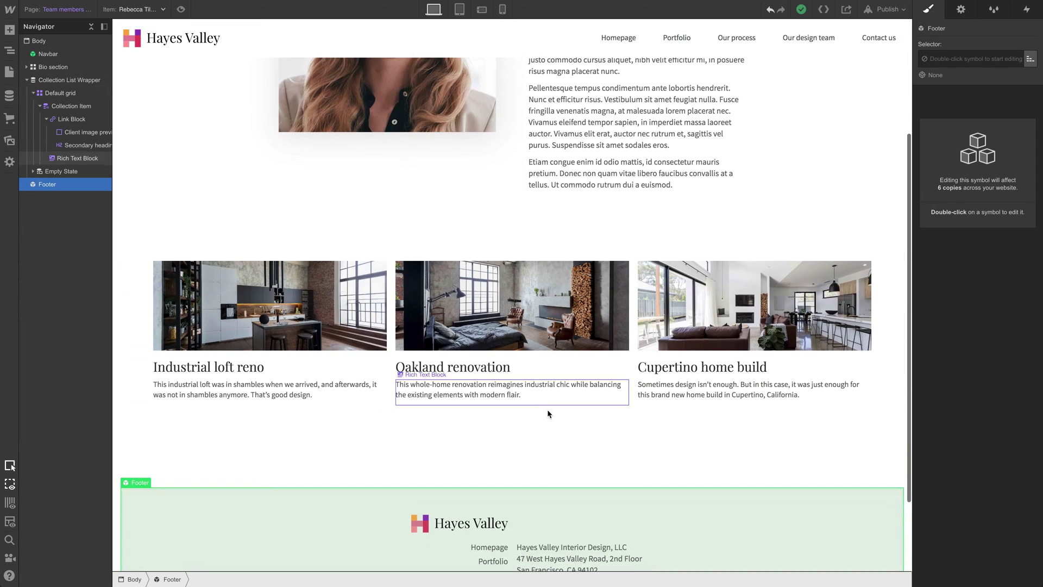
{"action": "scroll", "coordinate": [449, 451], "scroll_direction": "down", "scroll_amount": 1}
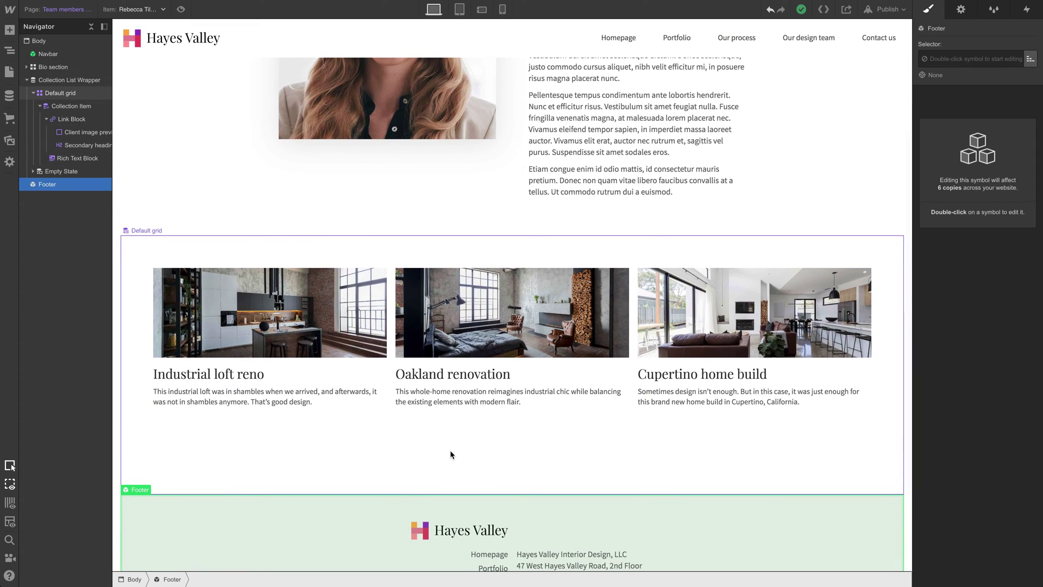
Delete the empty second Auto row from the Recent work Default grid
{"action": "left_click", "coordinate": [450, 454]}
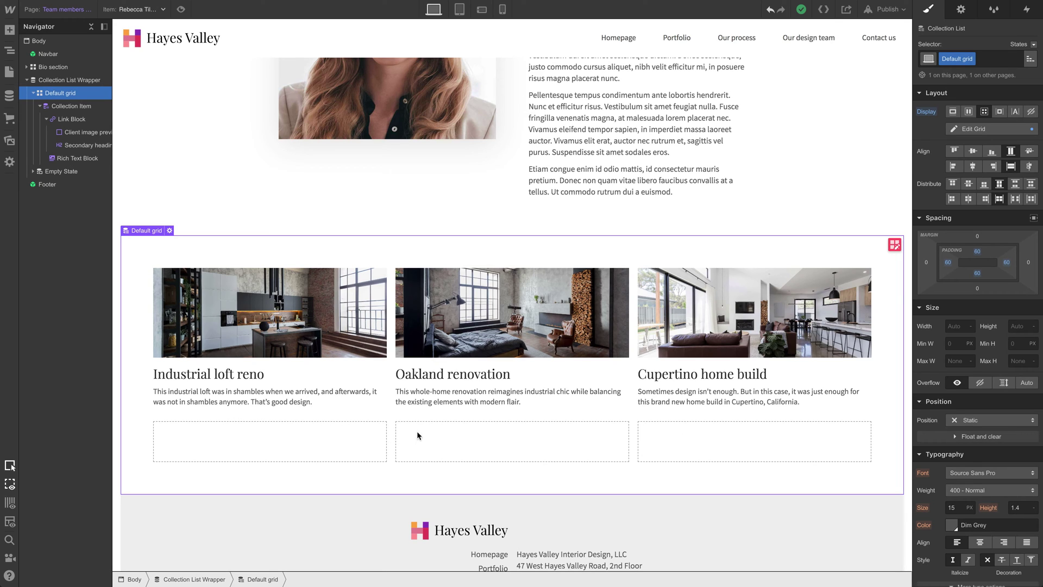
{"action": "left_click", "coordinate": [895, 245]}
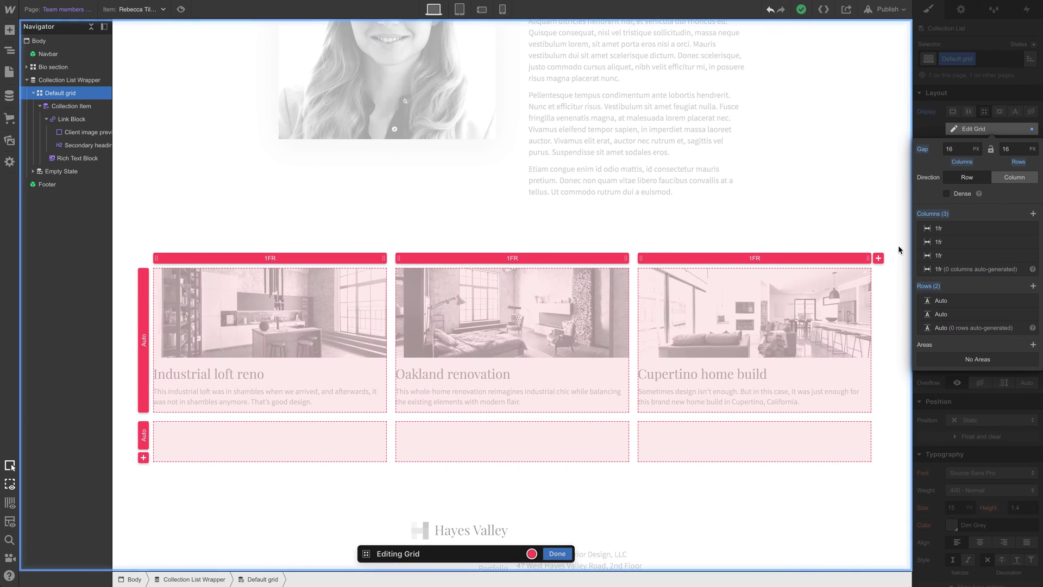
{"action": "left_click", "coordinate": [1032, 314]}
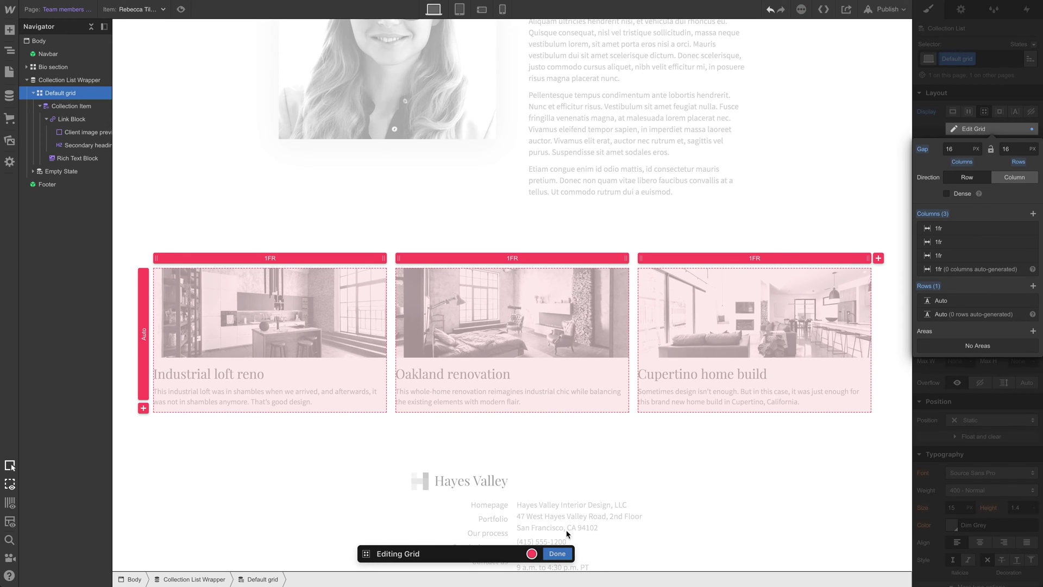
{"action": "left_click", "coordinate": [557, 553]}
Open the Portfolio page and inspect its Default grid's rows in Edit Grid
{"action": "left_click", "coordinate": [62, 8]}
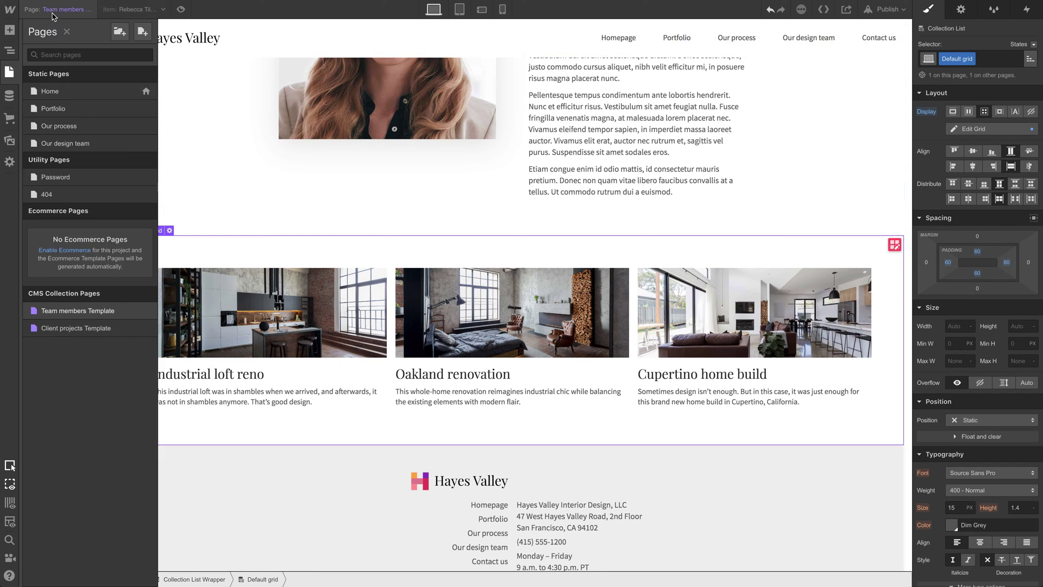
{"action": "left_click", "coordinate": [95, 117]}
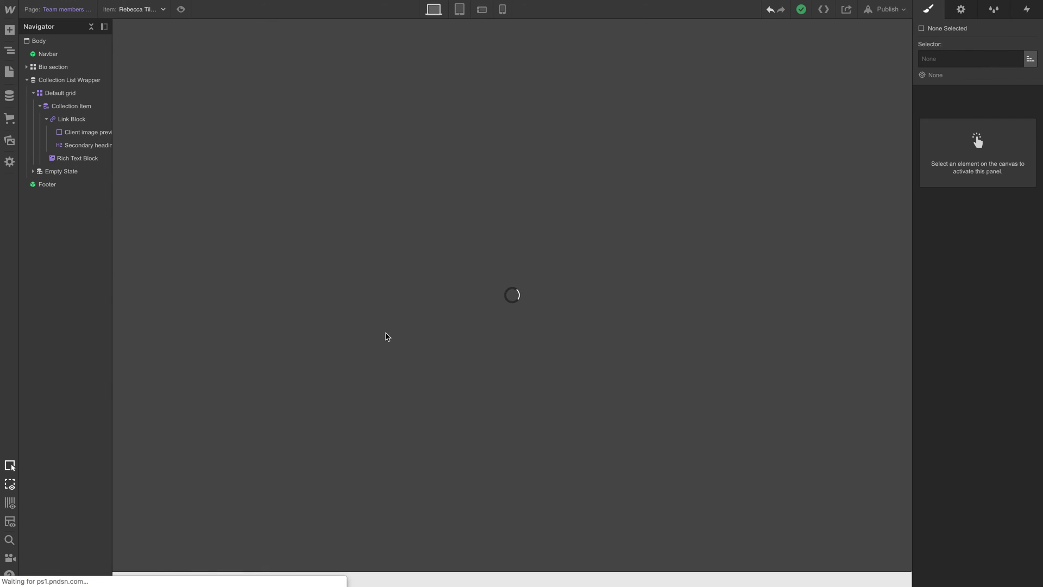
{"action": "scroll", "coordinate": [387, 337], "scroll_direction": "down", "scroll_amount": 5}
{"action": "scroll", "coordinate": [346, 338], "scroll_direction": "down", "scroll_amount": 4}
{"action": "scroll", "coordinate": [346, 338], "scroll_direction": "down", "scroll_amount": 1}
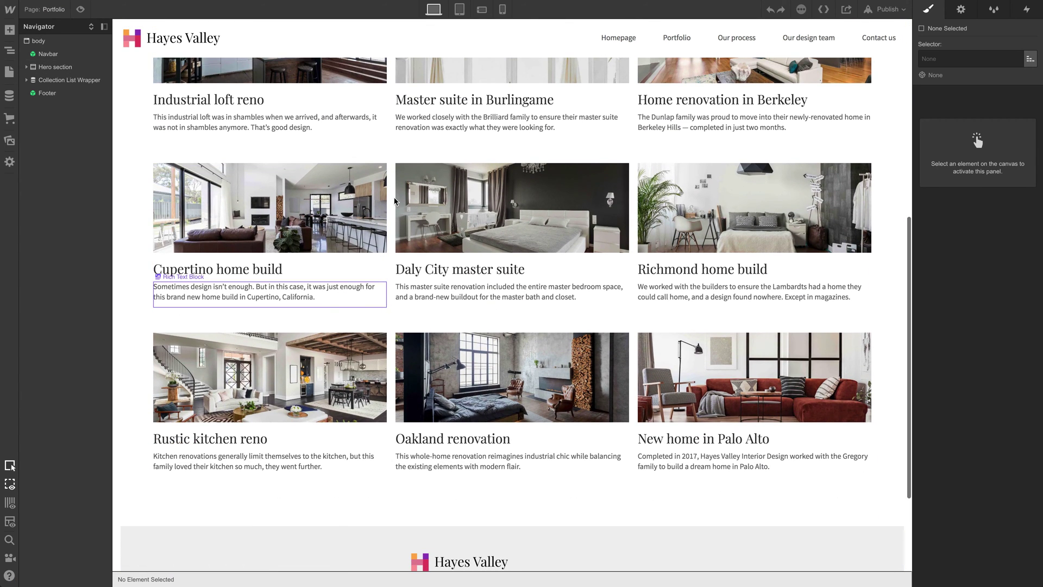
{"action": "scroll", "coordinate": [193, 280], "scroll_direction": "up", "scroll_amount": 3}
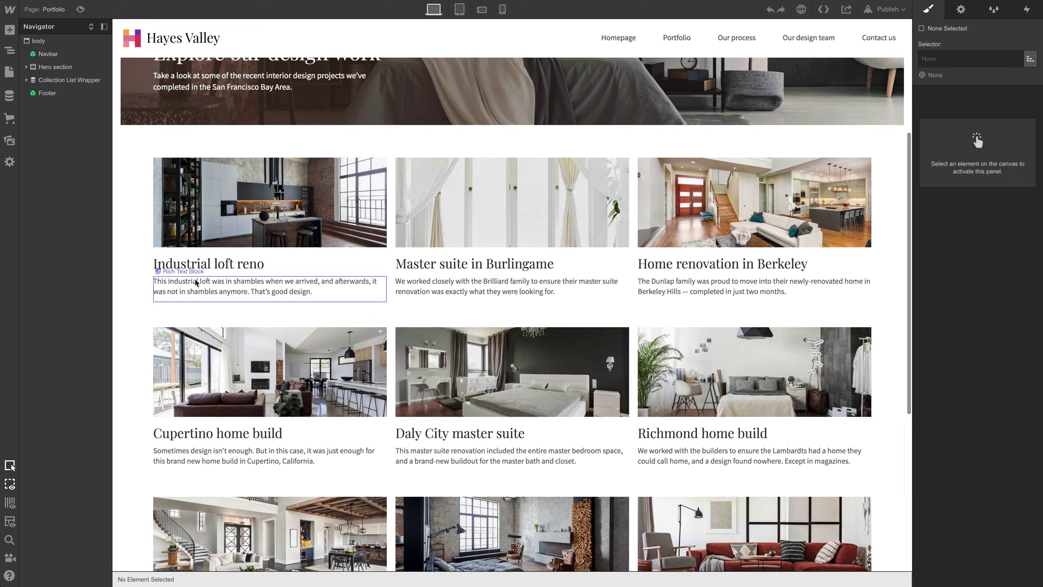
{"action": "left_click", "coordinate": [146, 247]}
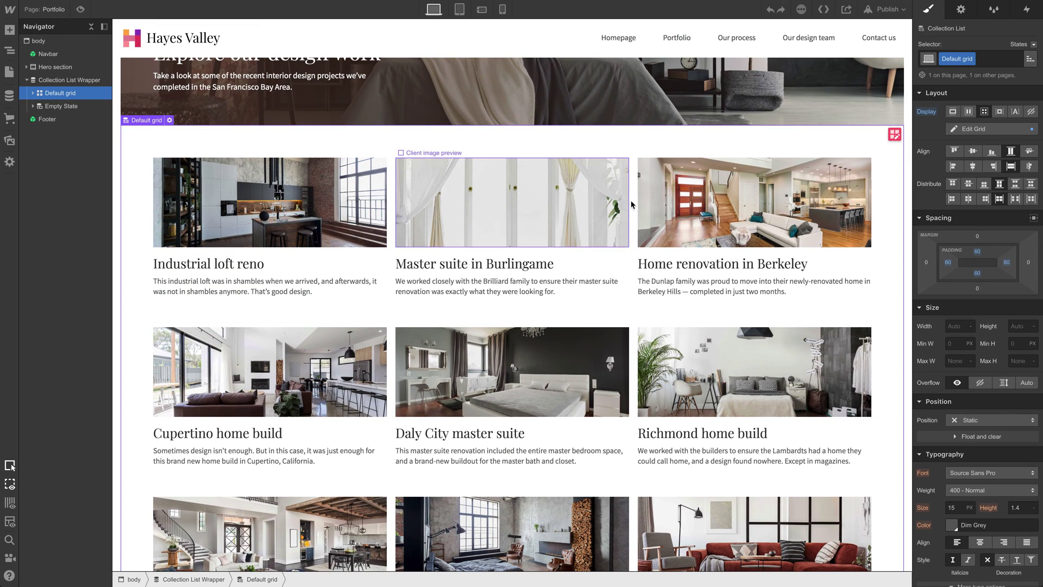
{"action": "left_click", "coordinate": [968, 130]}
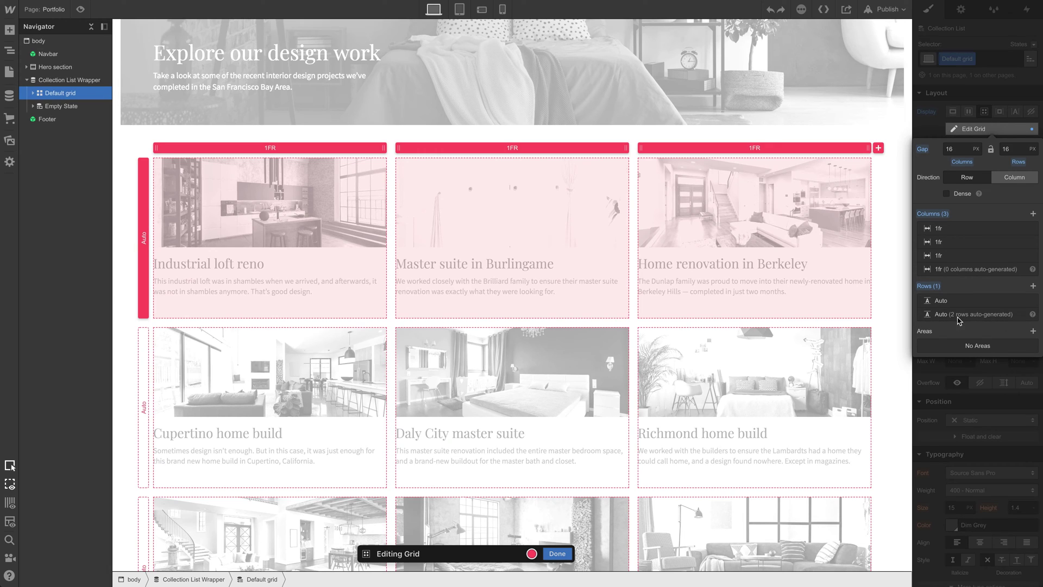
{"action": "left_click", "coordinate": [558, 553]}
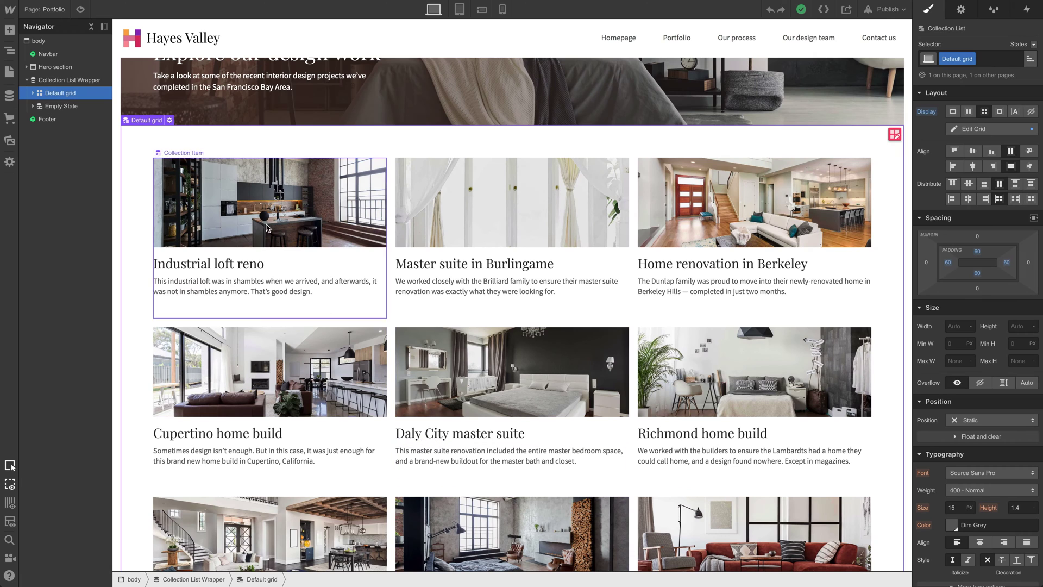
{"action": "left_click", "coordinate": [63, 11]}
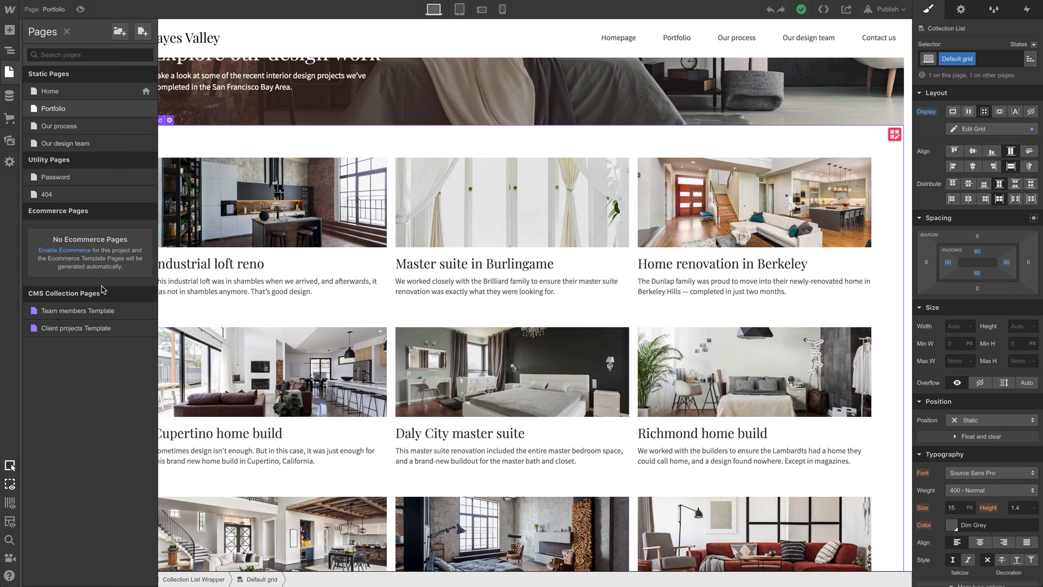
{"action": "left_click", "coordinate": [109, 317]}
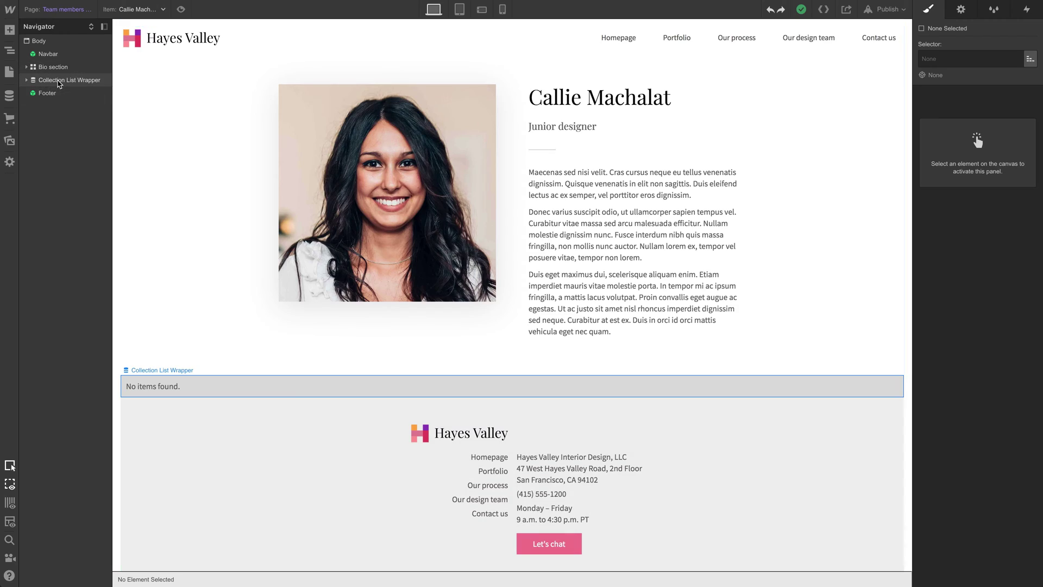
Set the 'No items found.' Empty State block's display to None
{"action": "left_click", "coordinate": [49, 80]}
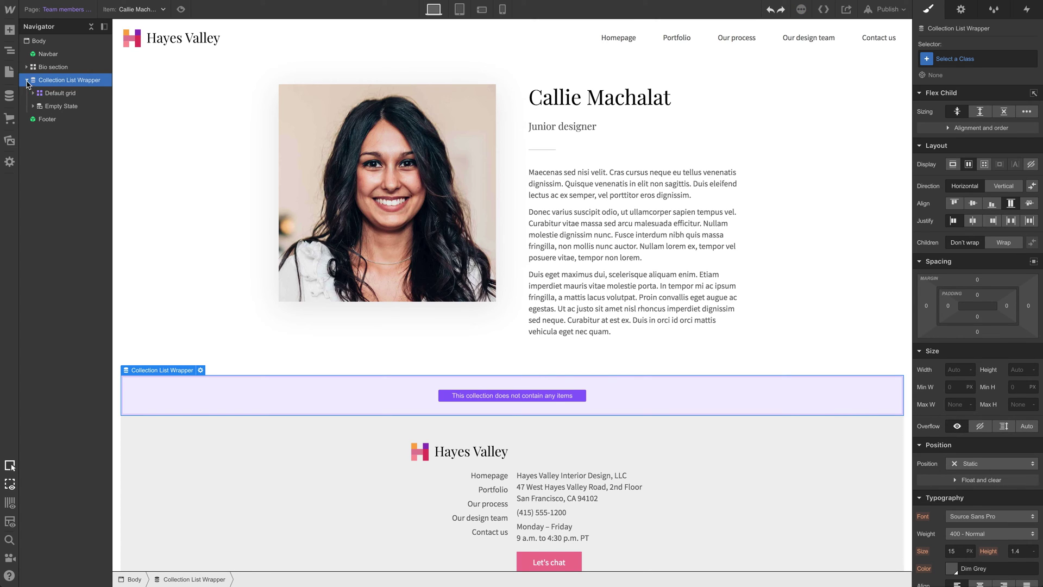
{"action": "left_click", "coordinate": [50, 107]}
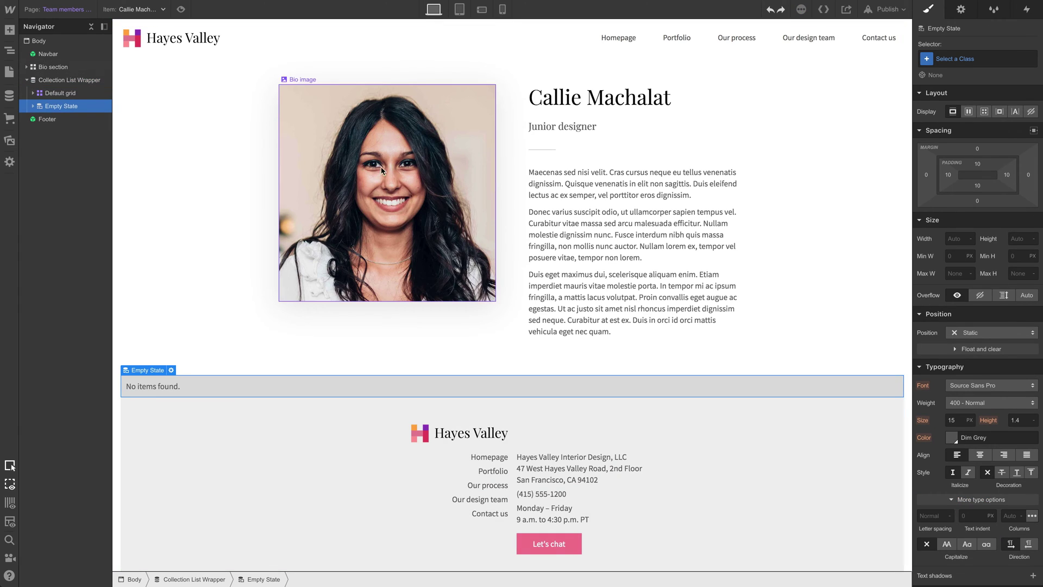
{"action": "left_click", "coordinate": [1031, 112]}
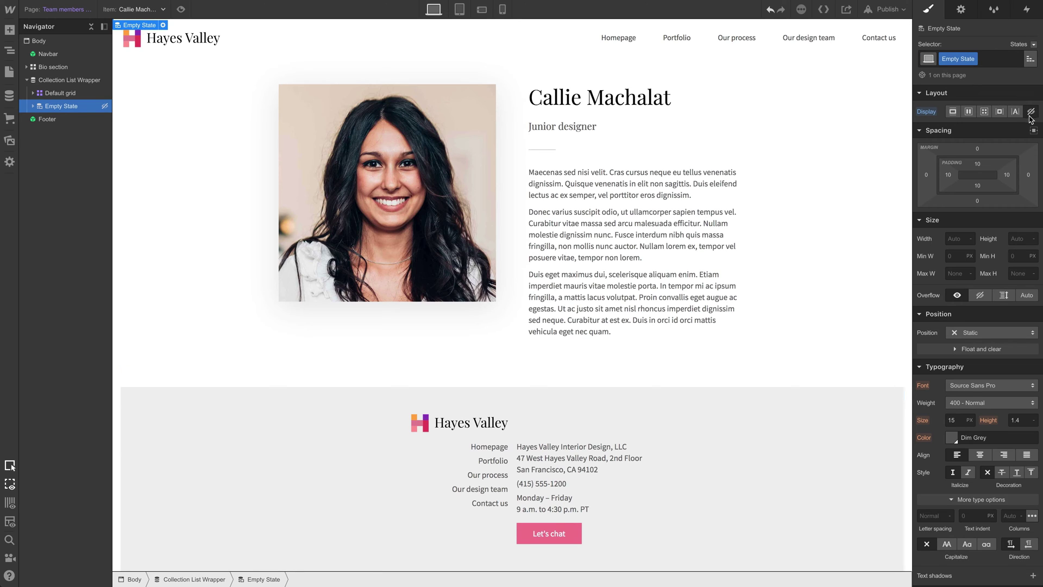
{"action": "left_click", "coordinate": [157, 10]}
{"action": "left_click", "coordinate": [152, 58]}
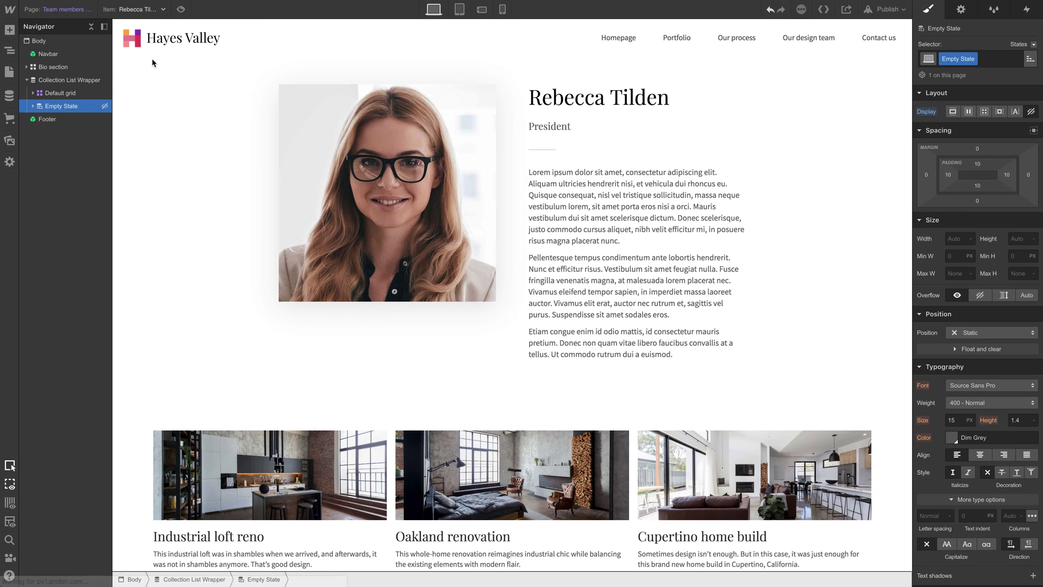
{"action": "scroll", "coordinate": [330, 281], "scroll_direction": "down", "scroll_amount": 1}
{"action": "scroll", "coordinate": [345, 305], "scroll_direction": "down", "scroll_amount": 2}
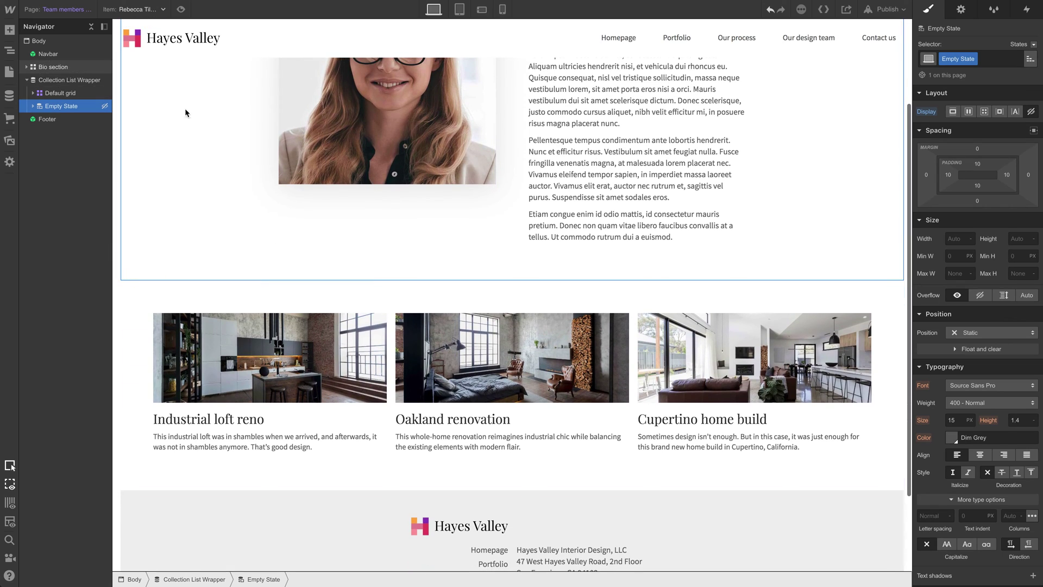
{"action": "left_click", "coordinate": [124, 12]}
{"action": "left_click", "coordinate": [143, 73]}
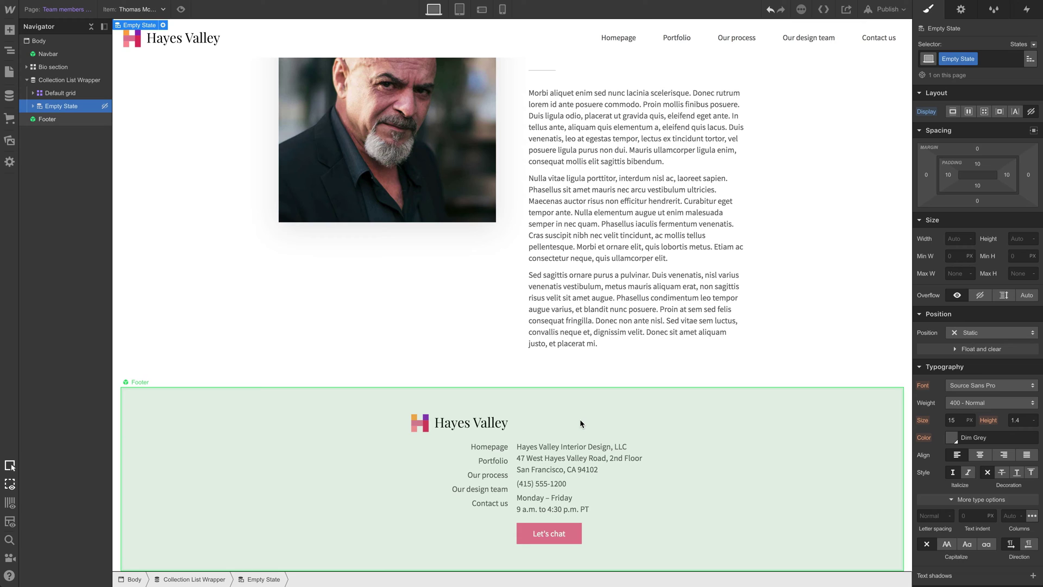
{"action": "left_click", "coordinate": [139, 9]}
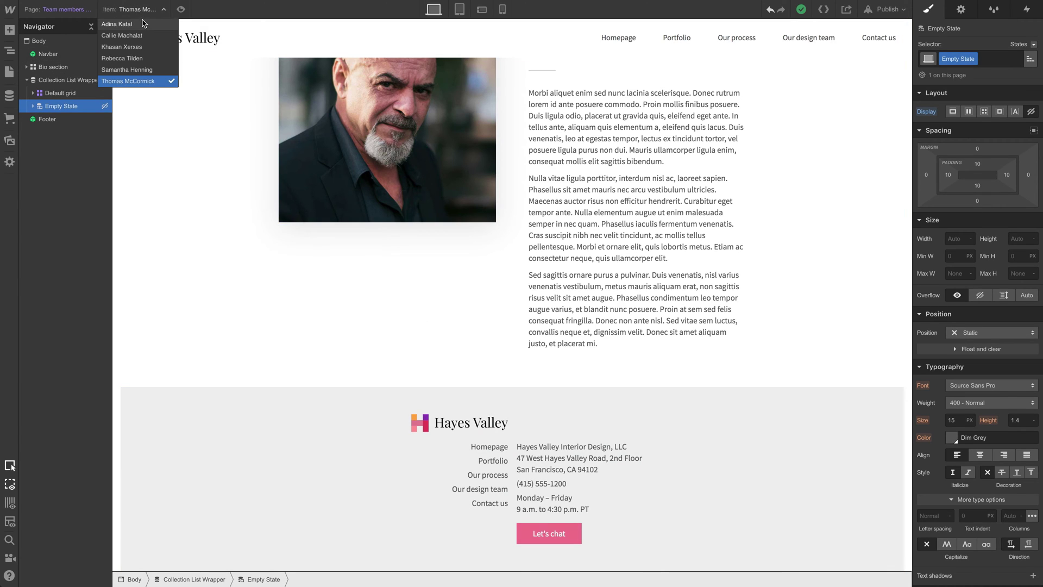
{"action": "left_click", "coordinate": [144, 59]}
{"action": "left_click", "coordinate": [154, 463]}
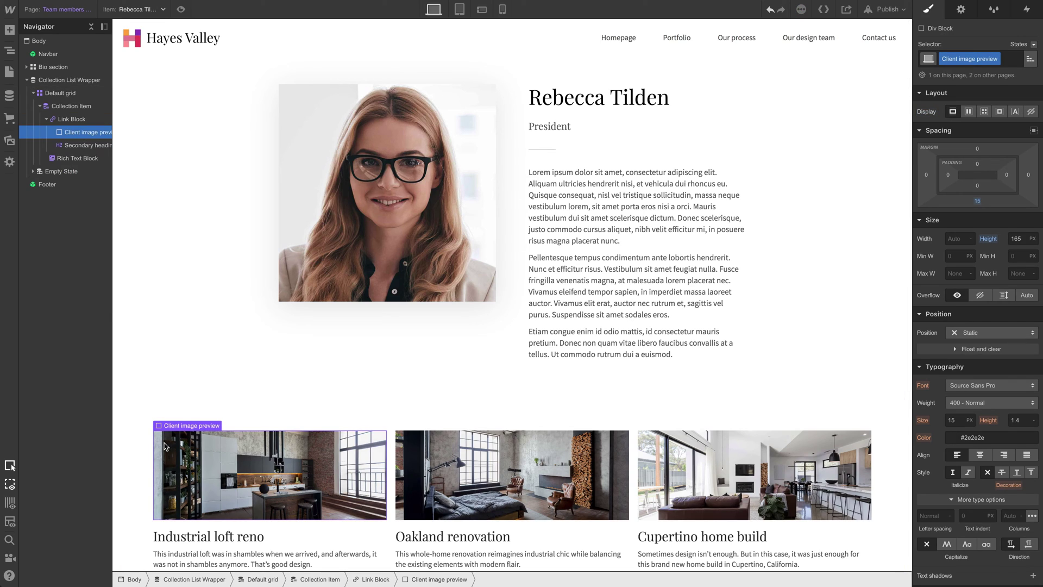
{"action": "left_click", "coordinate": [72, 119]}
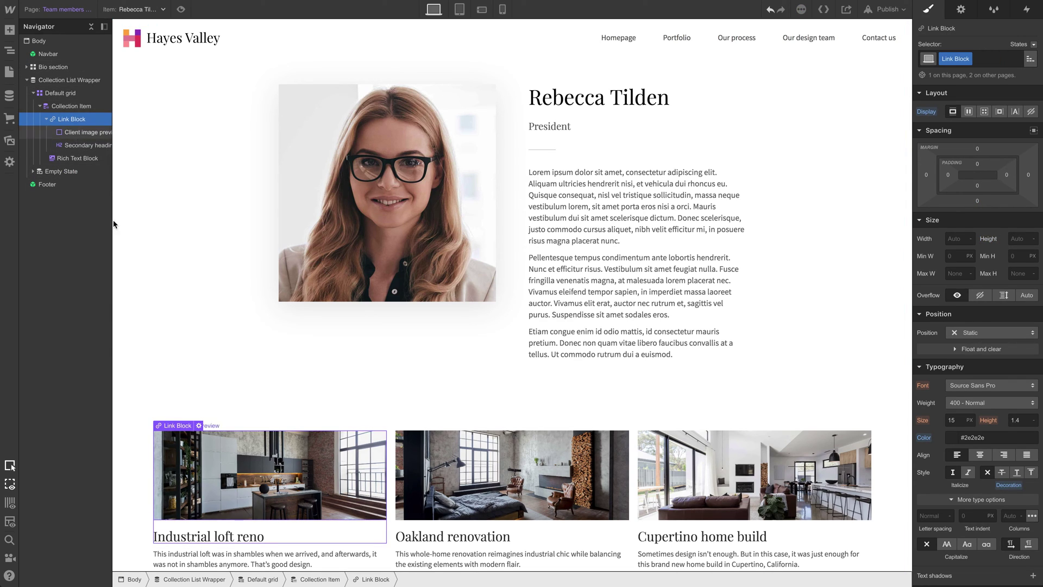
{"action": "left_click", "coordinate": [199, 425]}
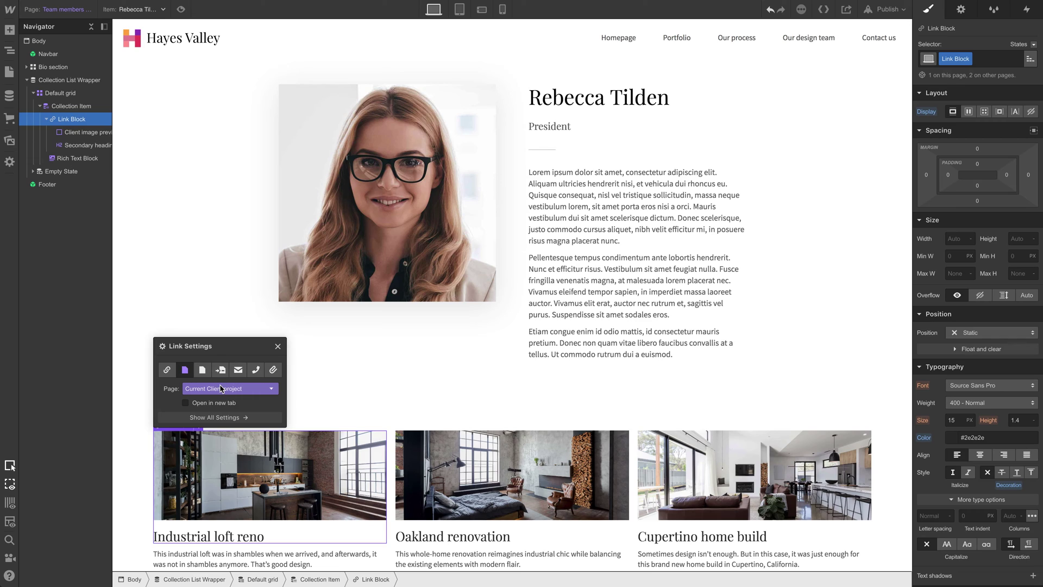
{"action": "left_click", "coordinate": [278, 347]}
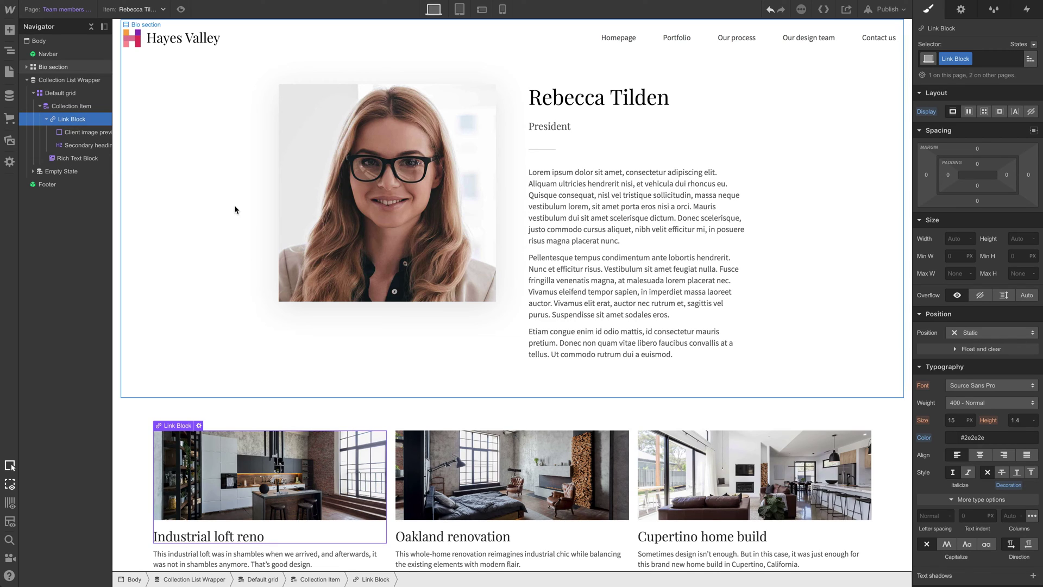
{"action": "left_click", "coordinate": [181, 10]}
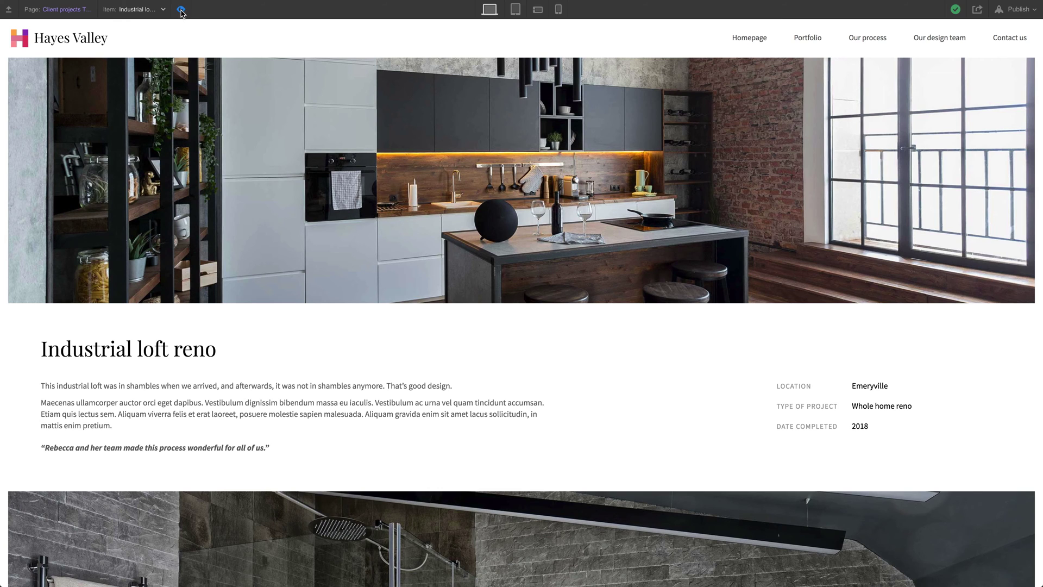
{"action": "left_click", "coordinate": [181, 12]}
{"action": "left_click", "coordinate": [57, 10]}
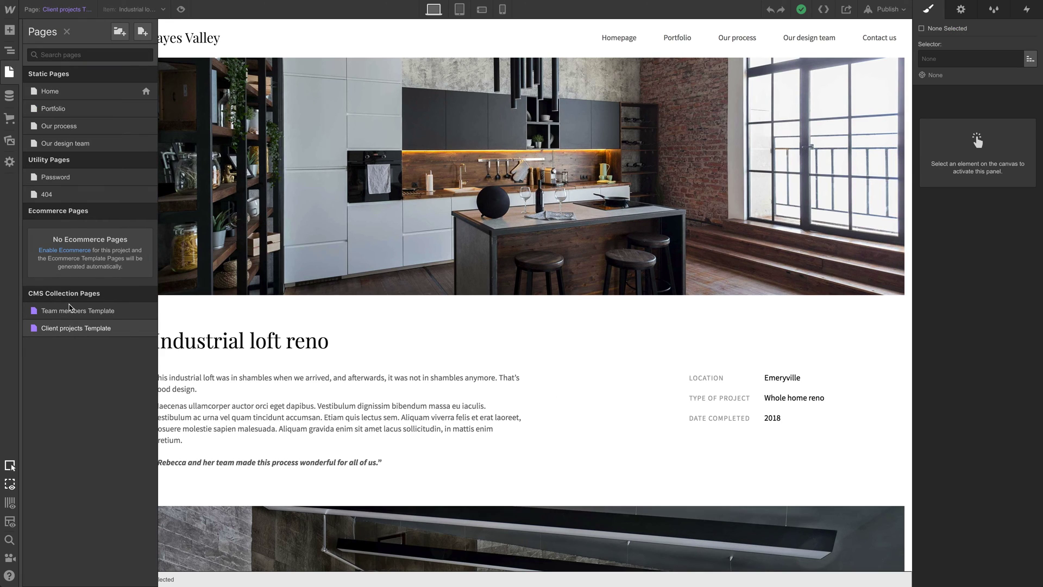
{"action": "left_click", "coordinate": [69, 308]}
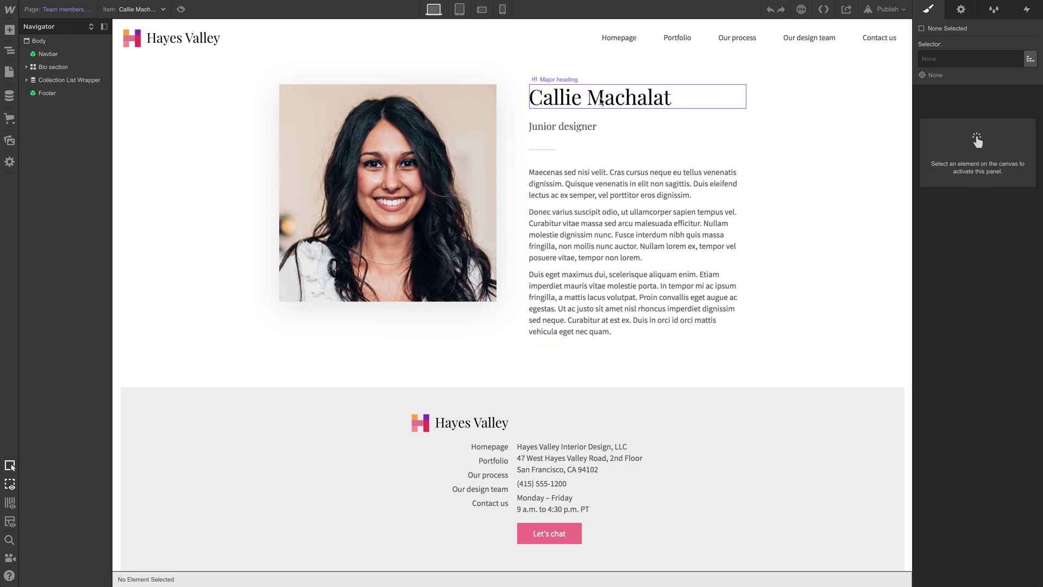
{"action": "left_click", "coordinate": [155, 9]}
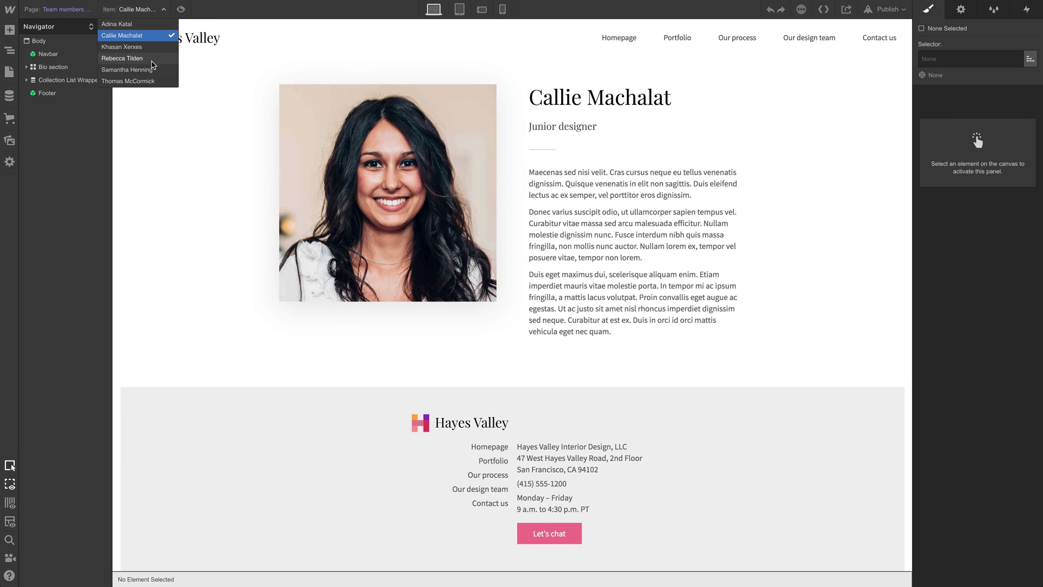
{"action": "left_click", "coordinate": [151, 60]}
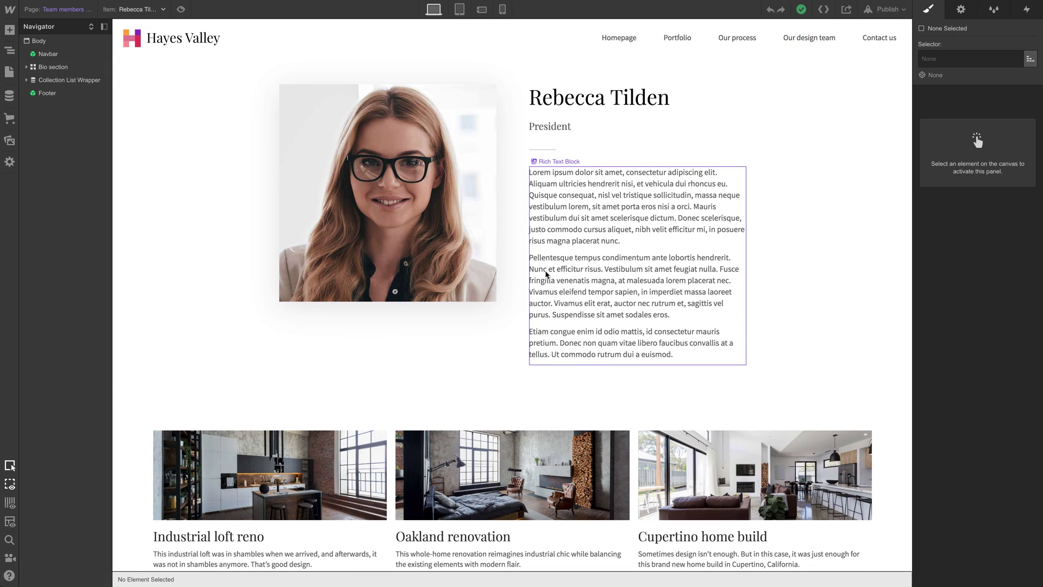
{"action": "scroll", "coordinate": [461, 484], "scroll_direction": "down", "scroll_amount": 5}
{"action": "scroll", "coordinate": [675, 397], "scroll_direction": "up", "scroll_amount": 3}
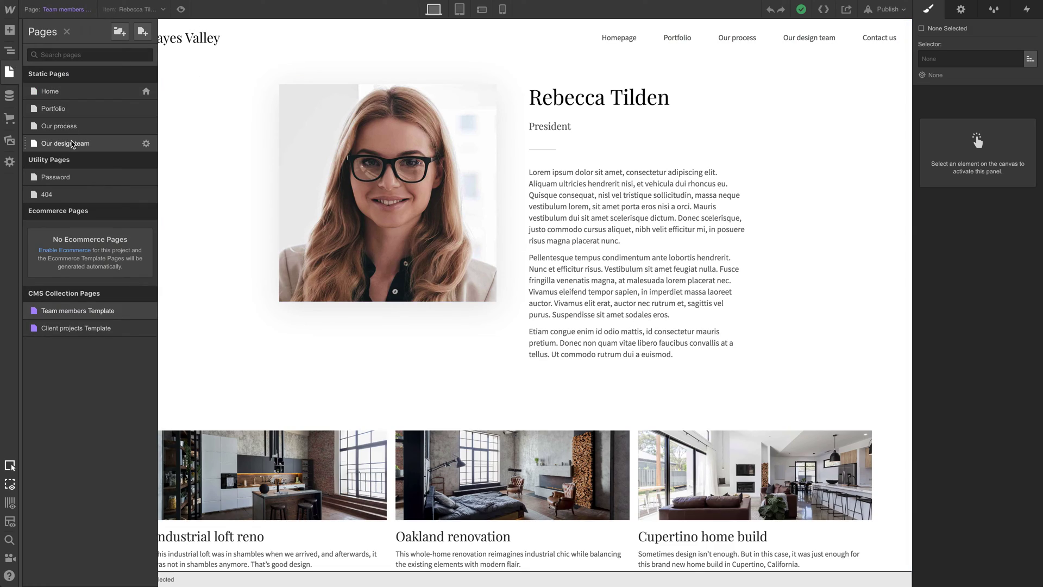
On the Our design team page, select the team member Collection List Wrapper and copy it
{"action": "left_click", "coordinate": [71, 144]}
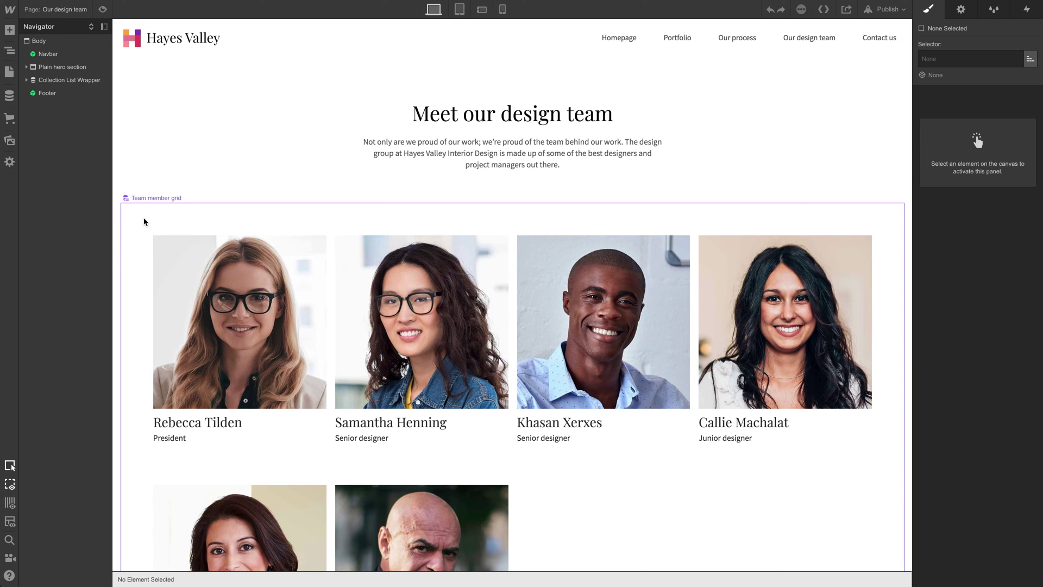
{"action": "left_click", "coordinate": [133, 224]}
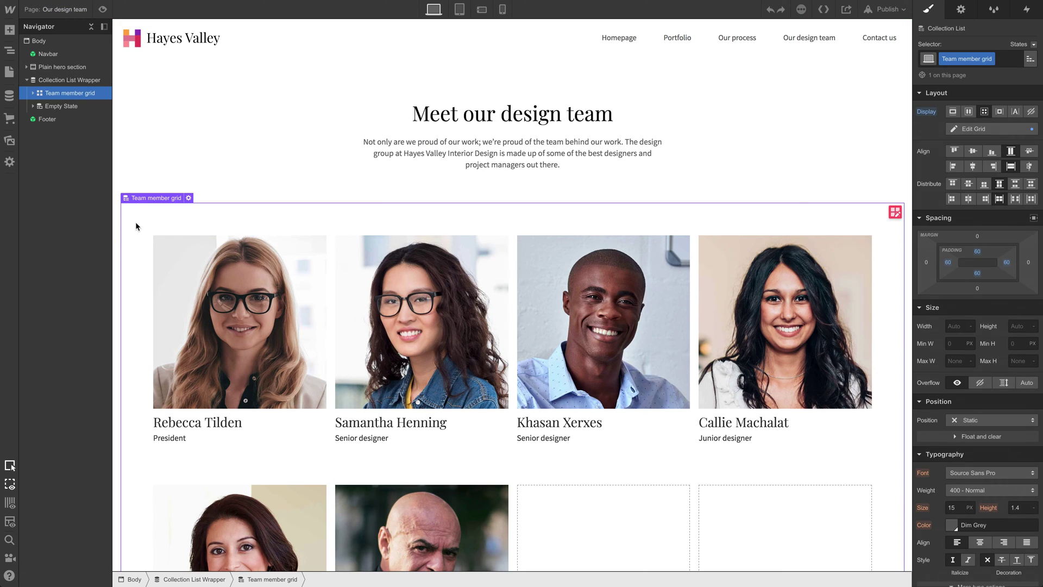
{"action": "left_click", "coordinate": [81, 80]}
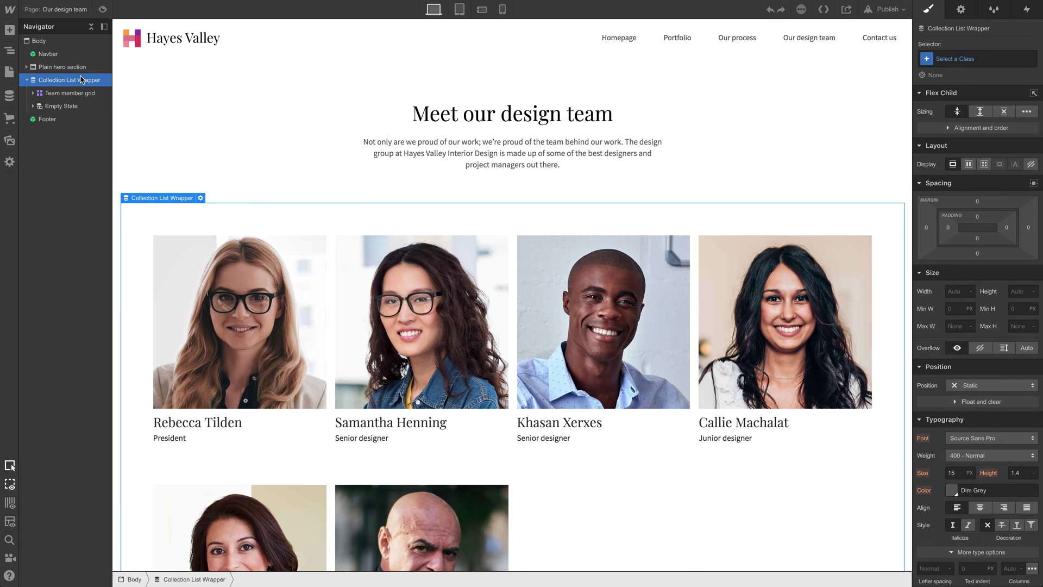
Paste the team member grid into the Team members template body, below Recent work
{"action": "left_click", "coordinate": [61, 9]}
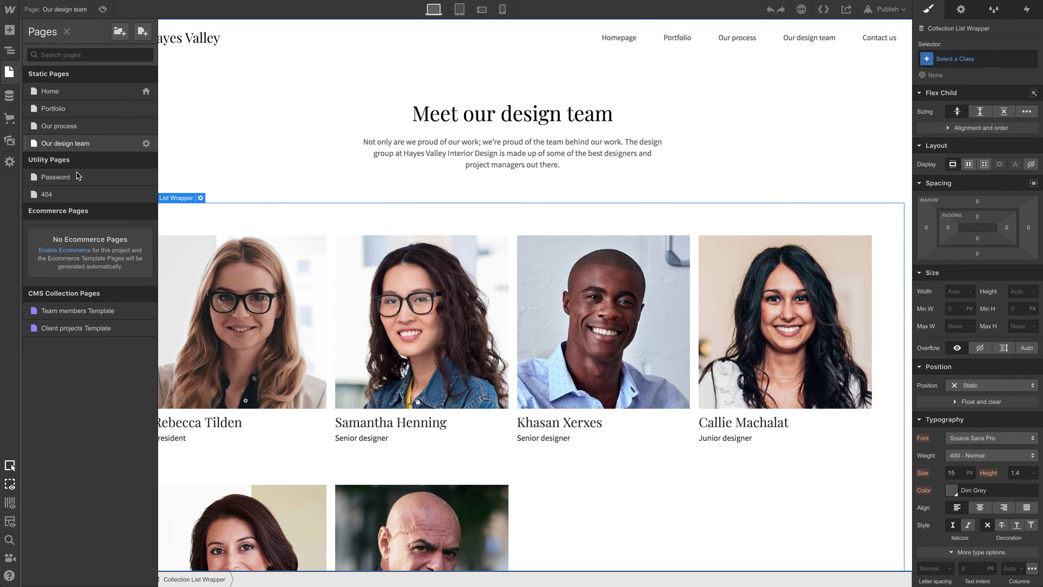
{"action": "left_click", "coordinate": [78, 311]}
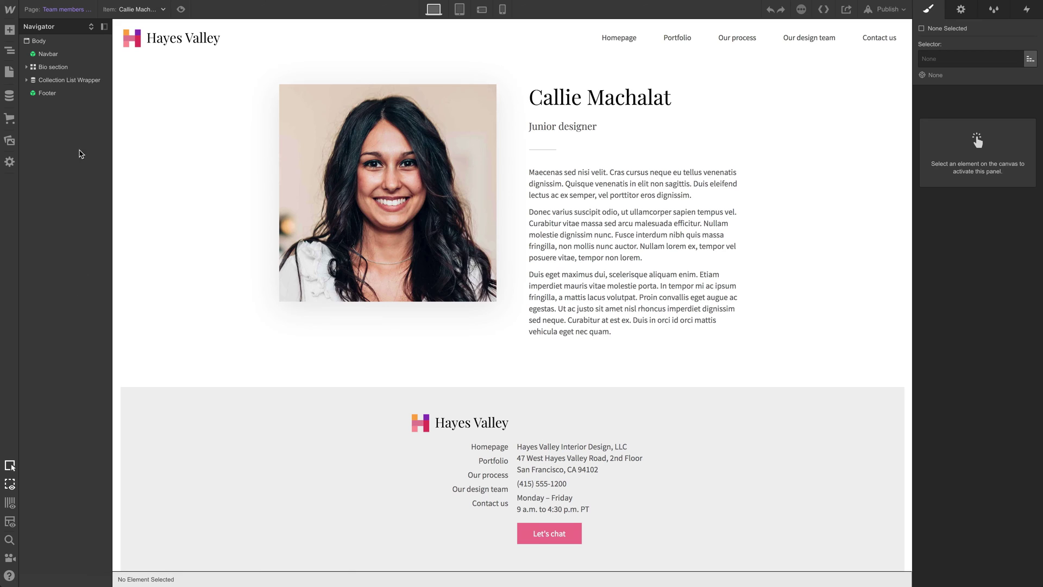
{"action": "left_click", "coordinate": [58, 42]}
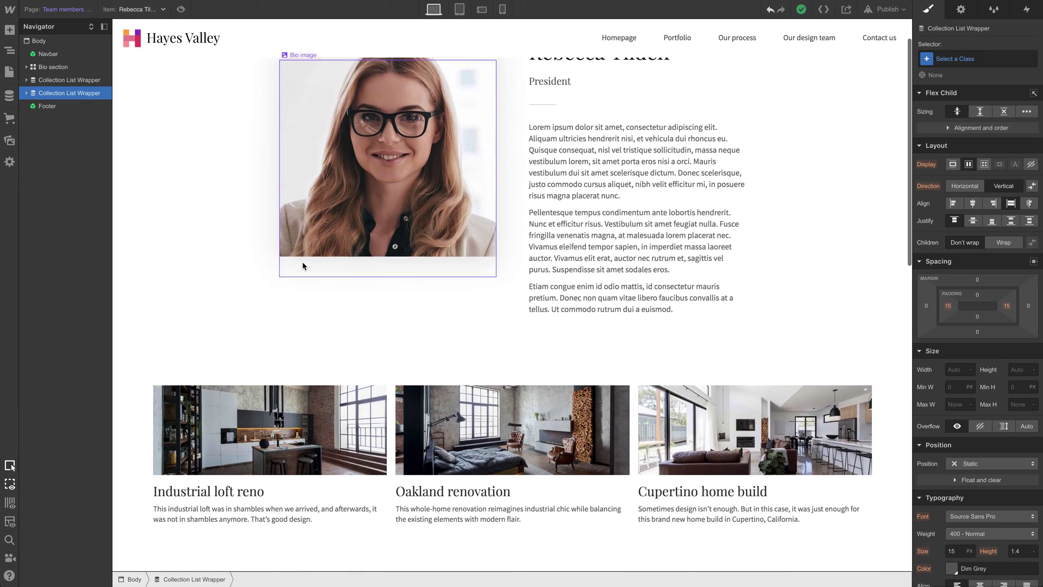
{"action": "scroll", "coordinate": [303, 266], "scroll_direction": "down", "scroll_amount": 4}
{"action": "left_click", "coordinate": [134, 226]}
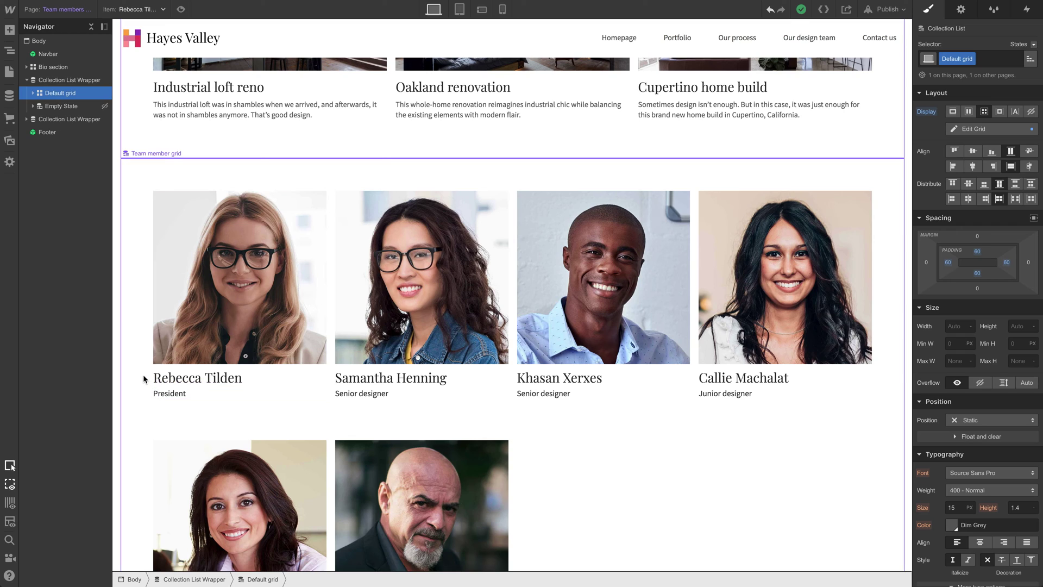
Save a colleagues grid filter where Team member is not the Current Team member
{"action": "left_click", "coordinate": [144, 378]}
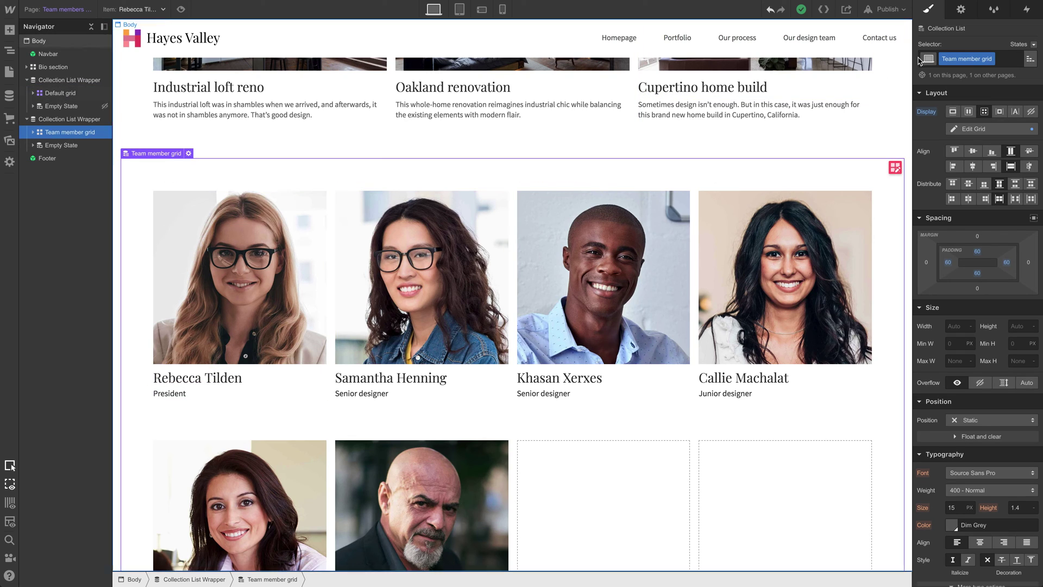
{"action": "left_click", "coordinate": [969, 16]}
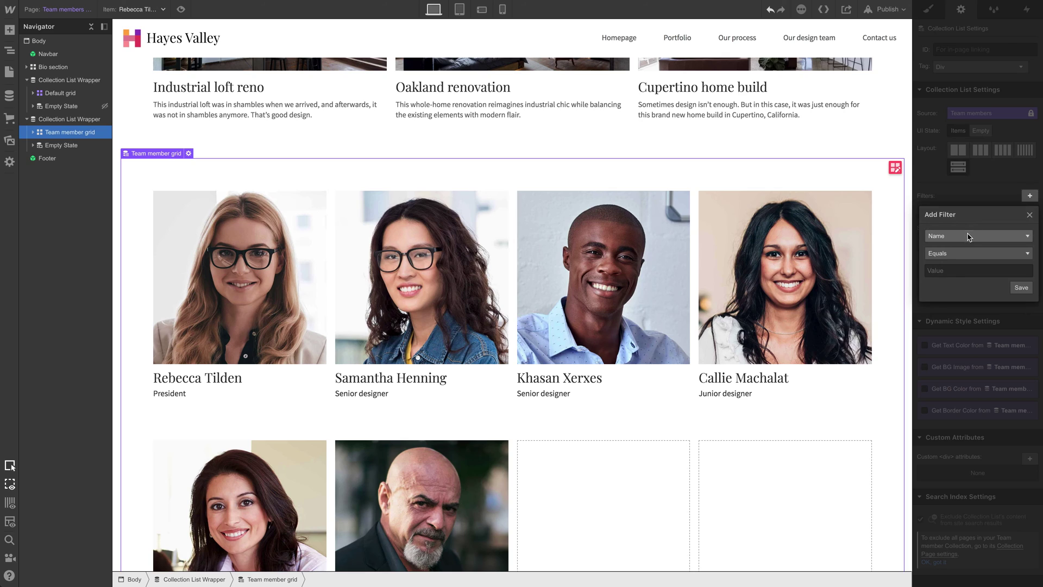
{"action": "left_click", "coordinate": [968, 236]}
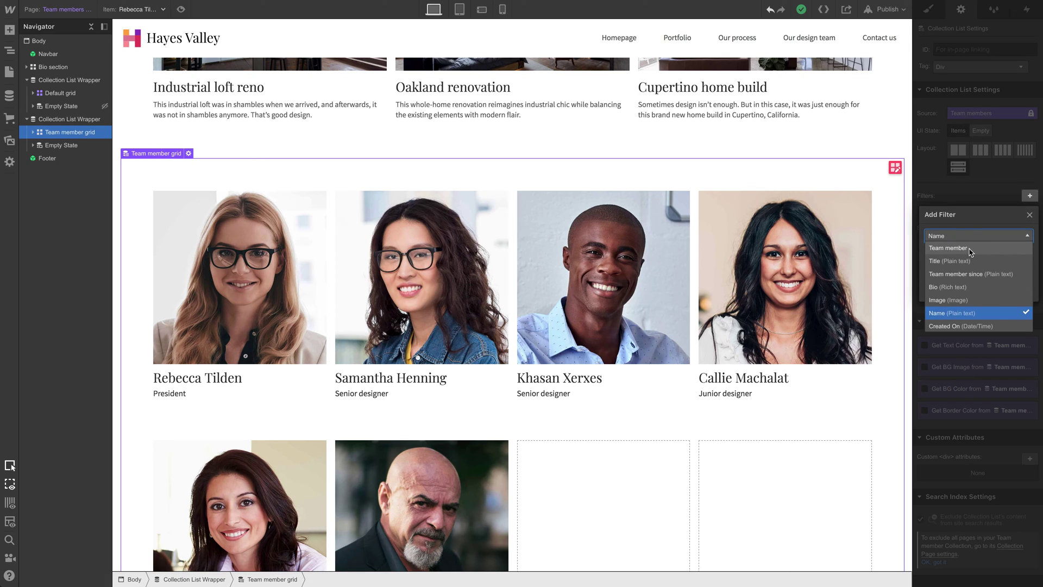
{"action": "left_click", "coordinate": [979, 248]}
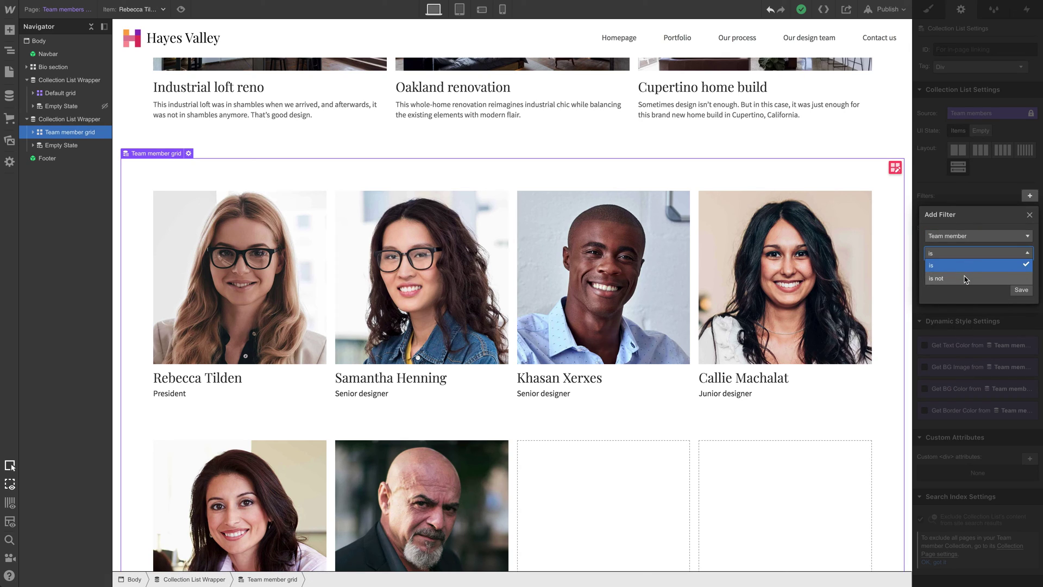
{"action": "left_click", "coordinate": [965, 279]}
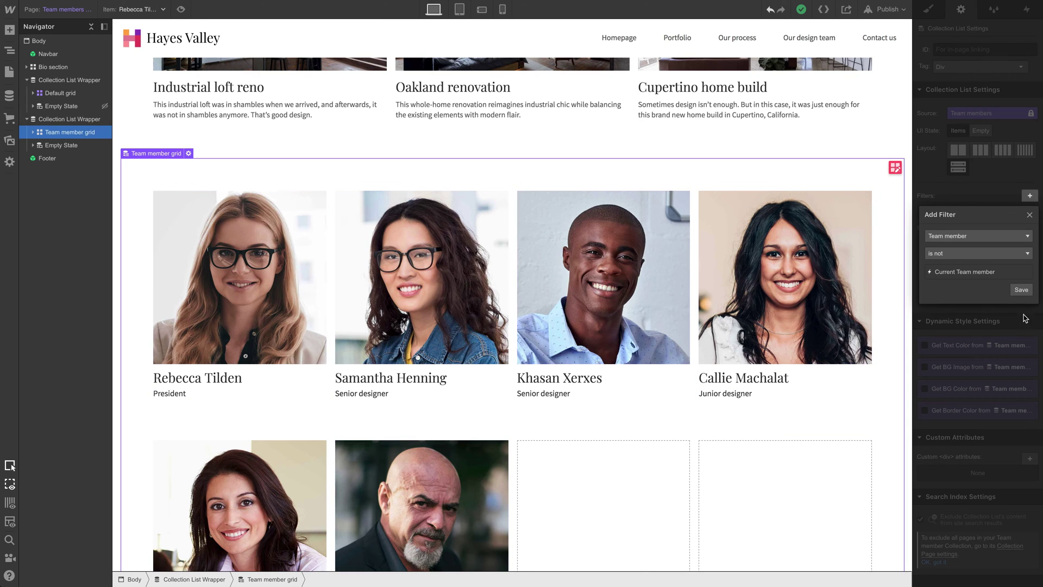
{"action": "left_click", "coordinate": [1022, 290]}
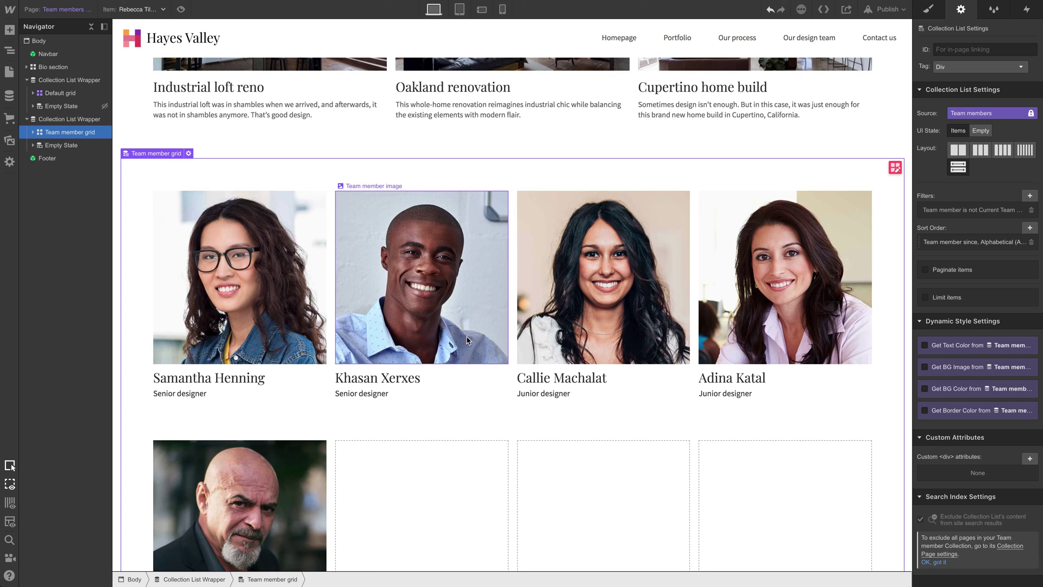
{"action": "scroll", "coordinate": [471, 339], "scroll_direction": "up", "scroll_amount": 3}
{"action": "scroll", "coordinate": [600, 324], "scroll_direction": "up", "scroll_amount": 1}
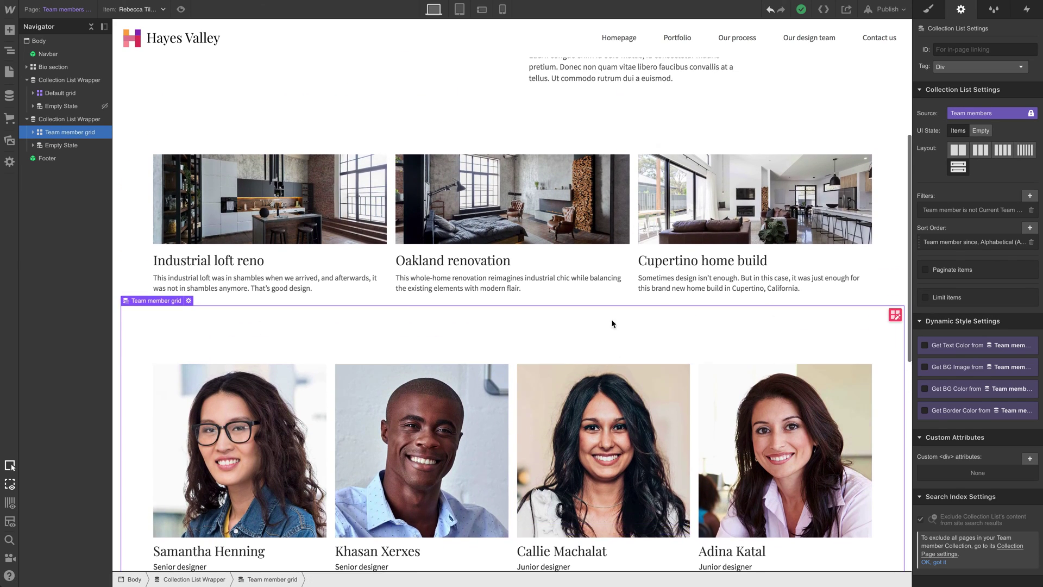
{"action": "scroll", "coordinate": [600, 324], "scroll_direction": "up", "scroll_amount": 1}
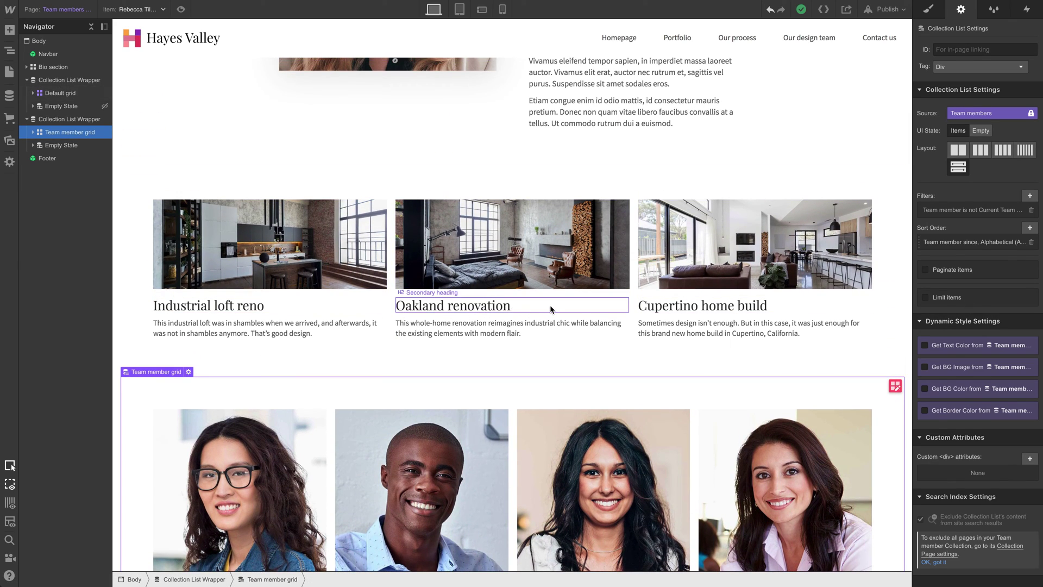
{"action": "left_click", "coordinate": [132, 226]}
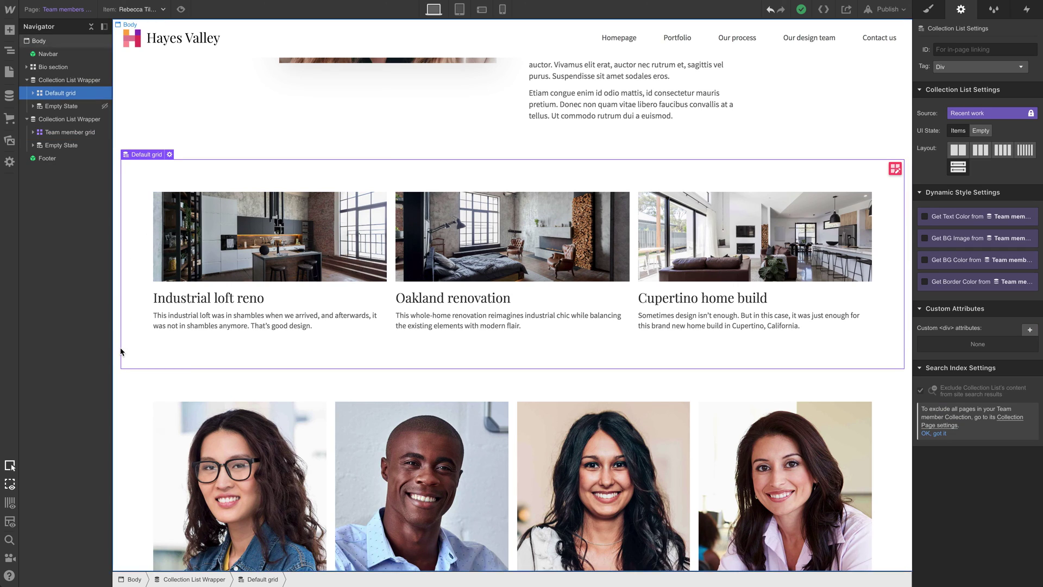
{"action": "left_click", "coordinate": [141, 405]}
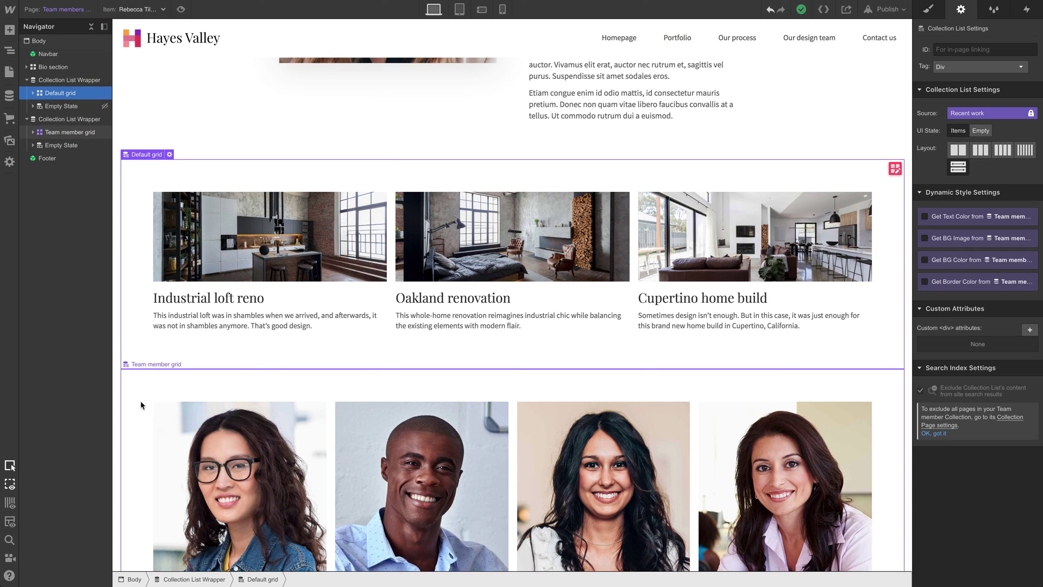
{"action": "left_click", "coordinate": [928, 10]}
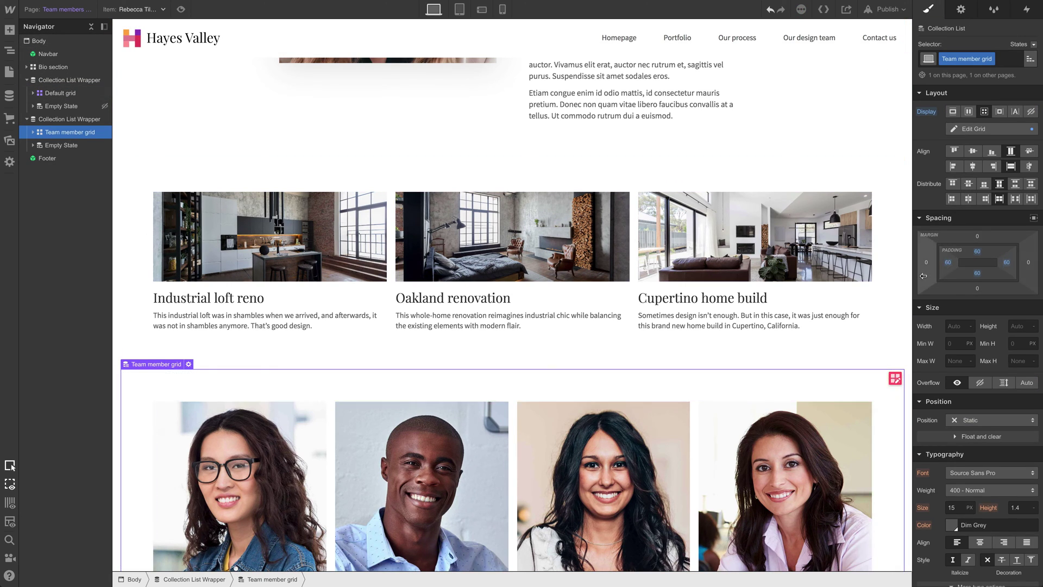
{"action": "scroll", "coordinate": [617, 230], "scroll_direction": "down", "scroll_amount": 3}
{"action": "scroll", "coordinate": [519, 224], "scroll_direction": "up", "scroll_amount": 2}
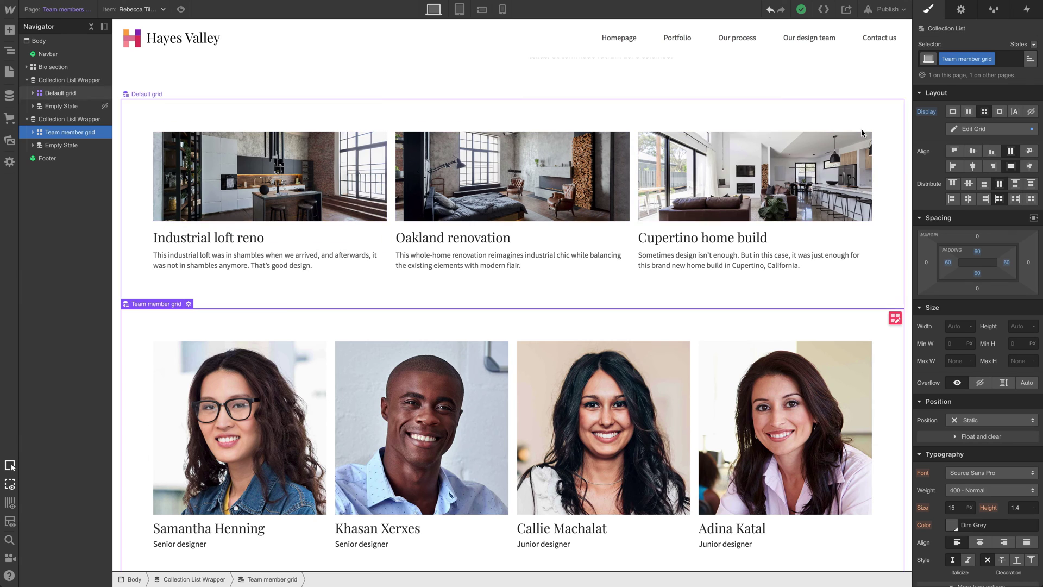
{"action": "scroll", "coordinate": [890, 293], "scroll_direction": "down", "scroll_amount": 2}
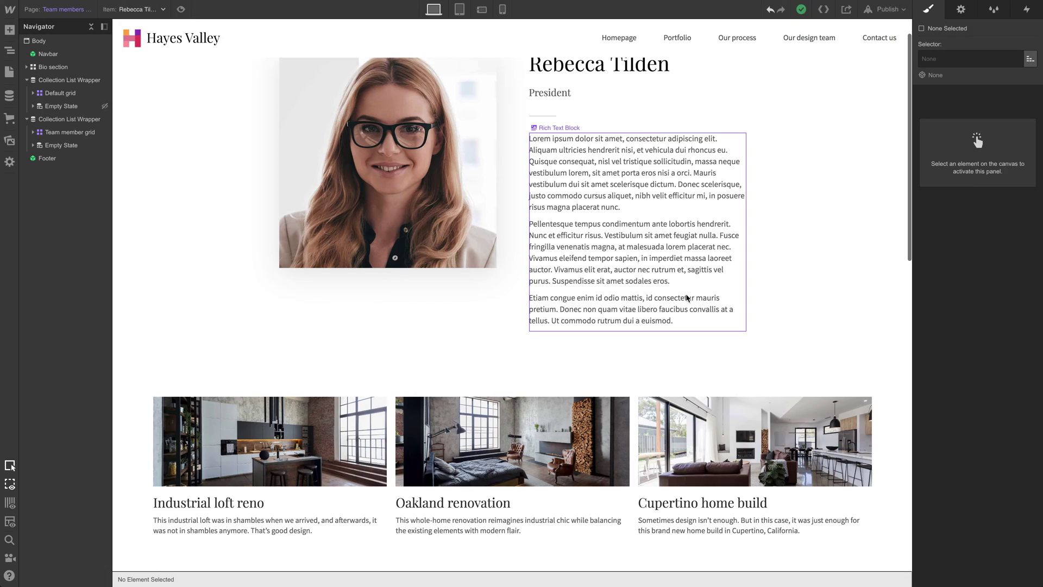
{"action": "scroll", "coordinate": [633, 203], "scroll_direction": "up", "scroll_amount": 1}
{"action": "left_click", "coordinate": [599, 96]}
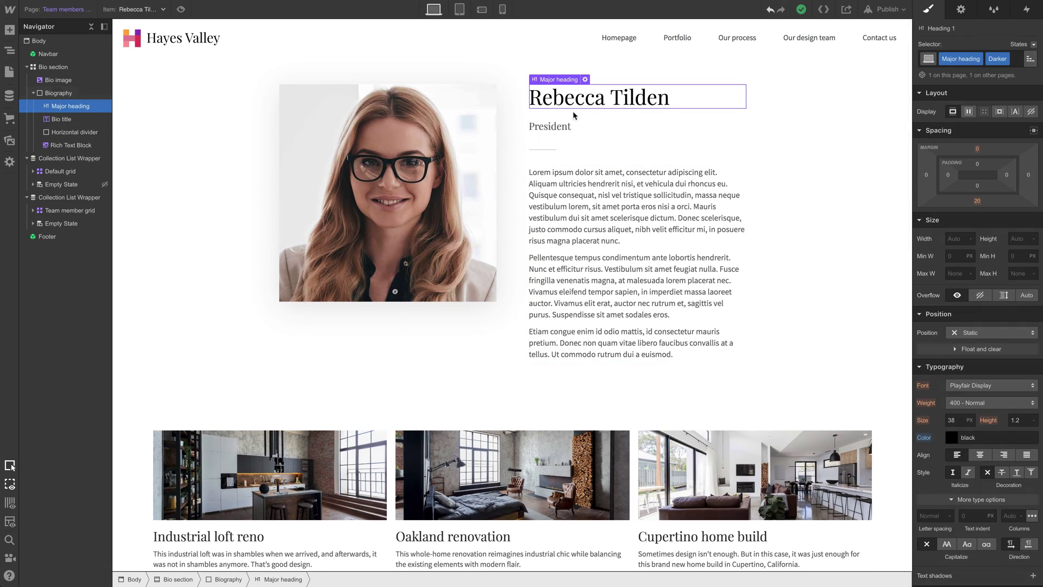
{"action": "scroll", "coordinate": [457, 294], "scroll_direction": "down", "scroll_amount": 2}
{"action": "scroll", "coordinate": [457, 260], "scroll_direction": "down", "scroll_amount": 3}
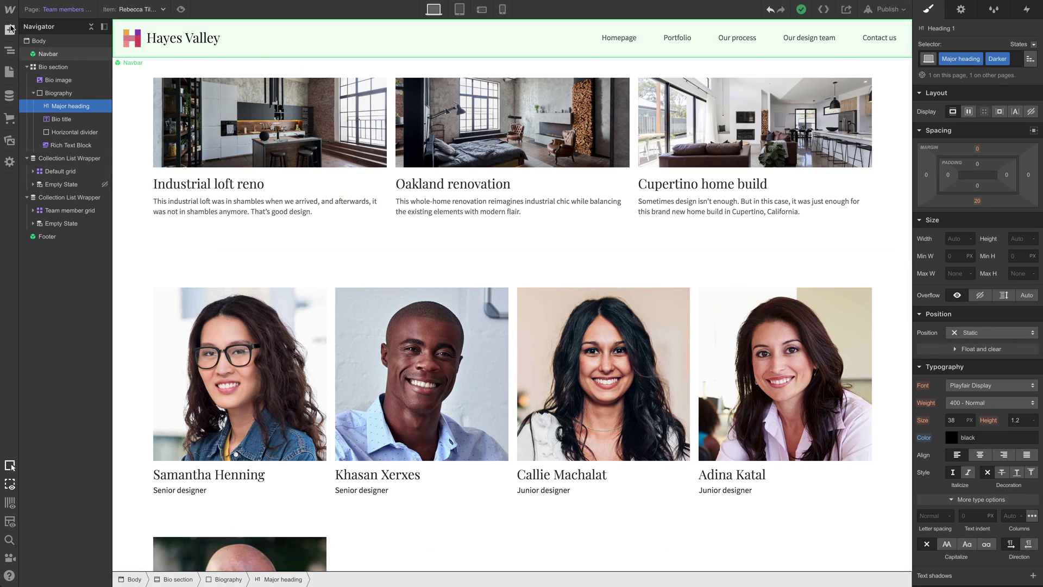
Add a new Section below the bio section and move the projects list into it
{"action": "left_click", "coordinate": [9, 30]}
{"action": "mouse_move", "coordinate": [45, 106]}
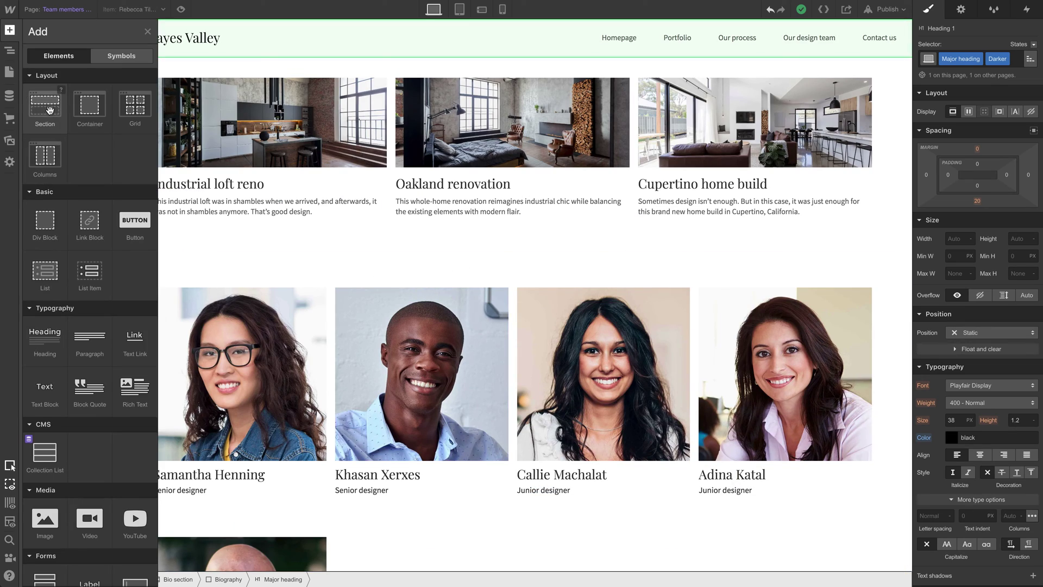
{"action": "left_click_drag", "start_coordinate": [49, 108], "coordinate": [54, 70]}
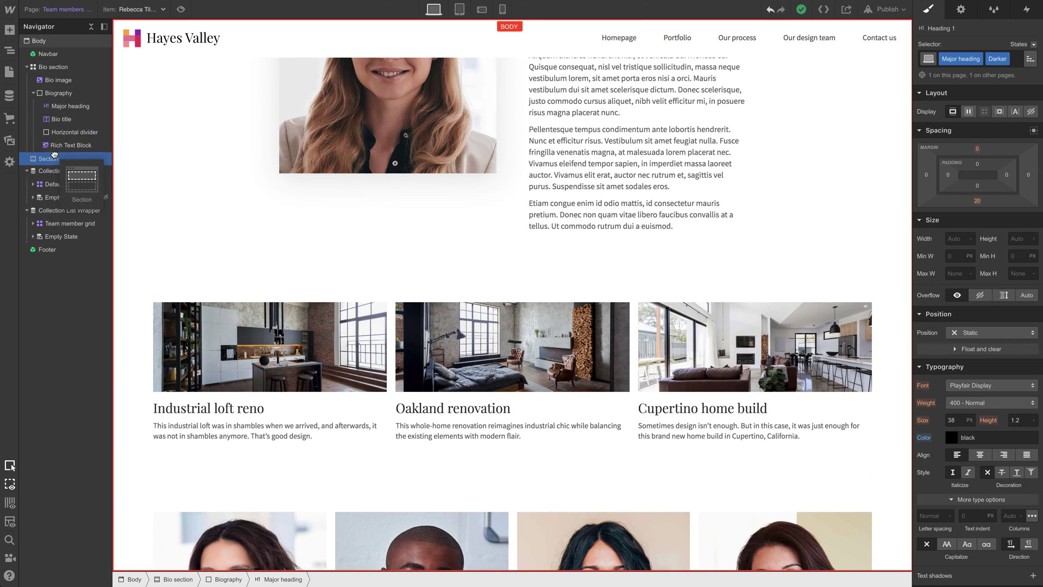
{"action": "left_click_drag", "start_coordinate": [54, 69], "coordinate": [56, 158]}
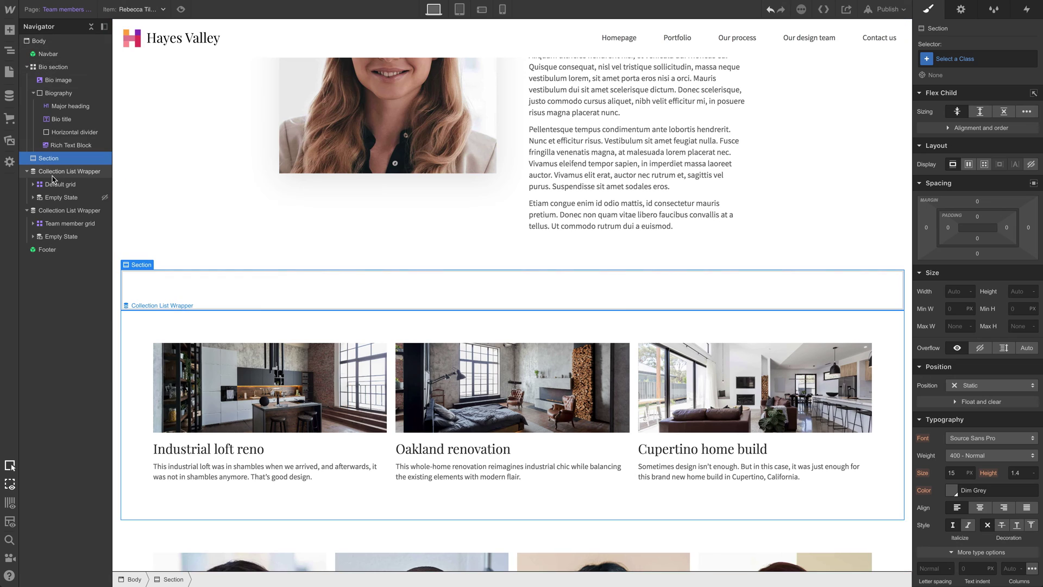
{"action": "left_click_drag", "start_coordinate": [53, 178], "coordinate": [52, 163]}
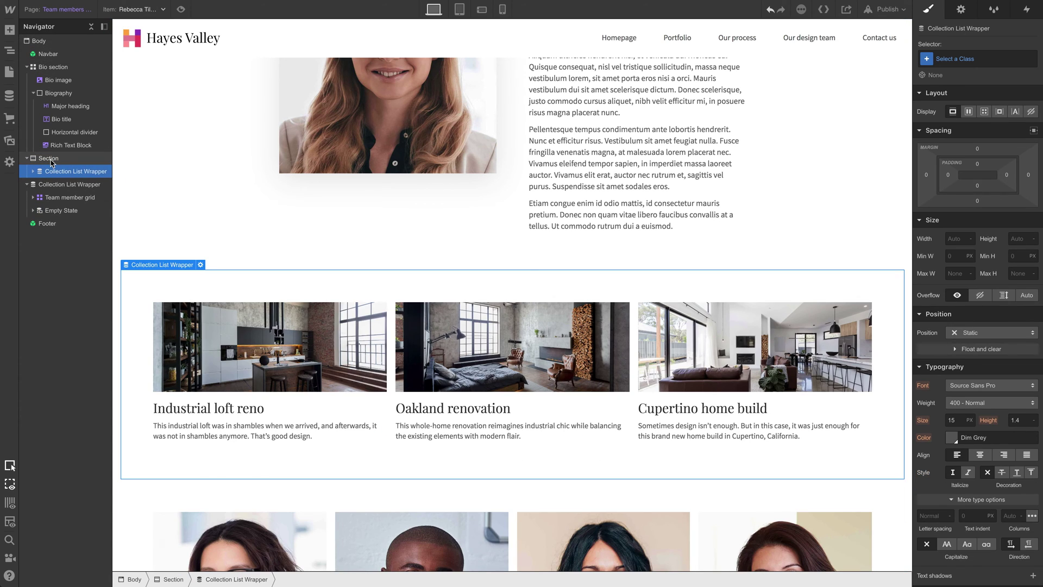
Add a second Section and move the team members list wrapper into it
{"action": "left_click", "coordinate": [10, 29]}
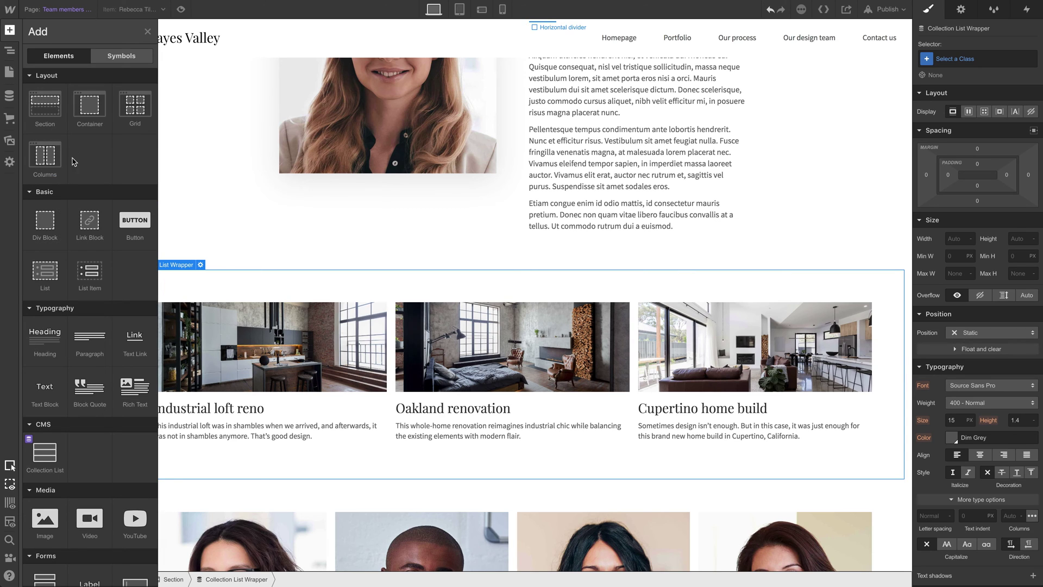
{"action": "mouse_move", "coordinate": [45, 104]}
{"action": "left_mouse_down"}
{"action": "mouse_move", "coordinate": [43, 181]}
{"action": "mouse_move", "coordinate": [56, 191]}
{"action": "left_mouse_up"}
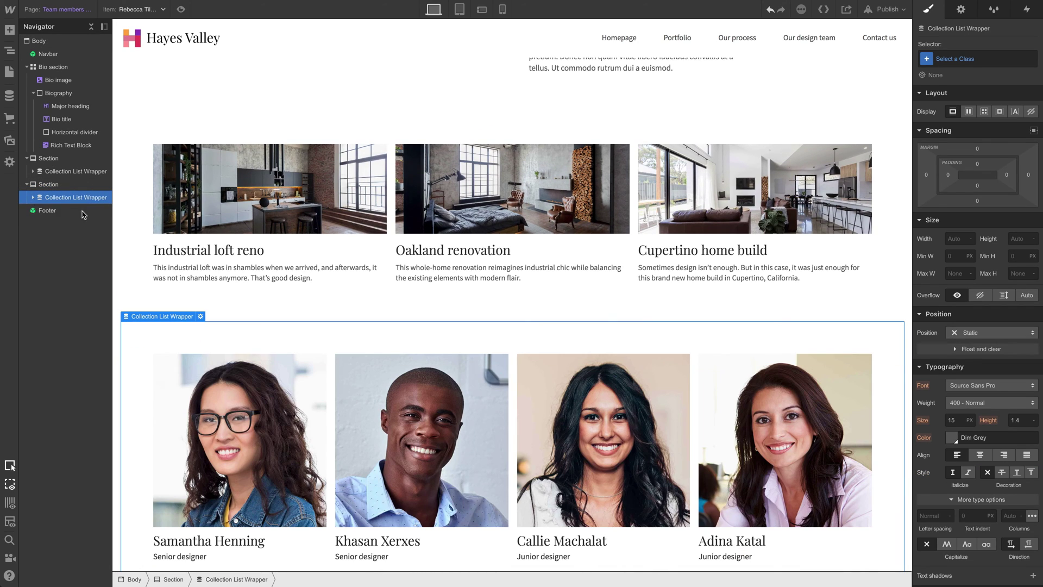
{"action": "scroll", "coordinate": [204, 165], "scroll_direction": "up", "scroll_amount": 5}
{"action": "left_click", "coordinate": [199, 129]}
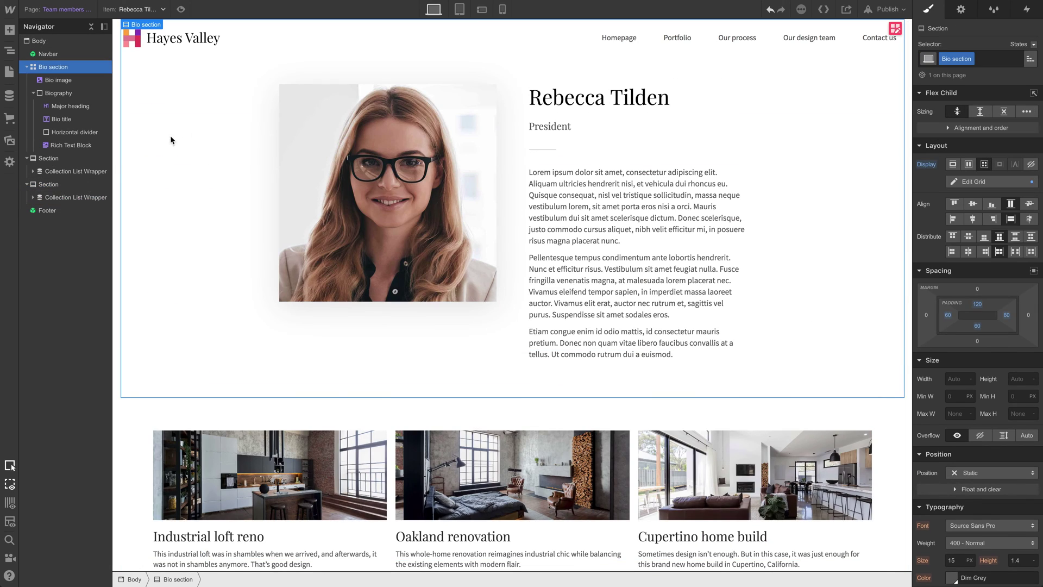
{"action": "left_click", "coordinate": [53, 159]}
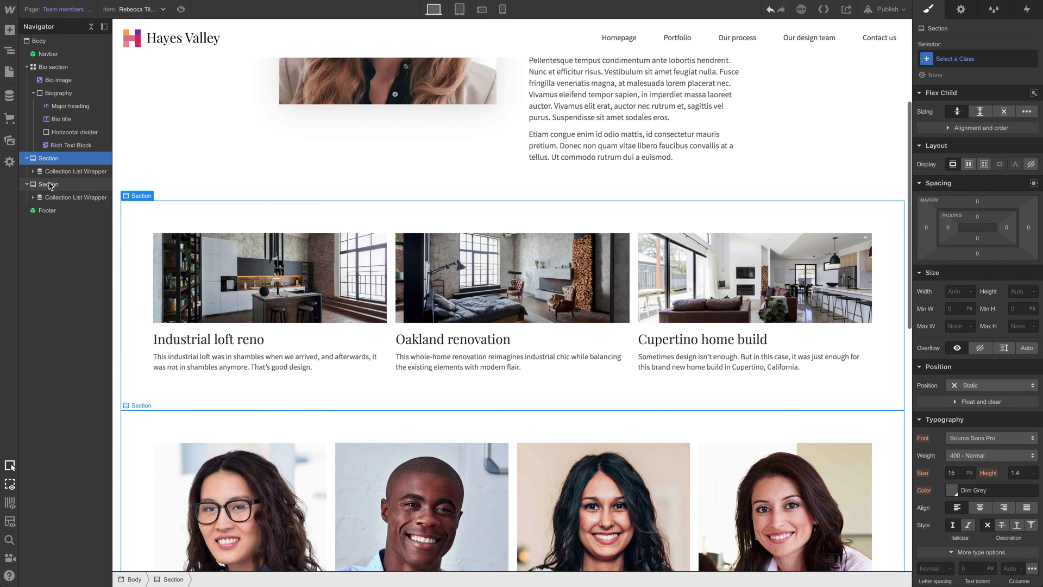
{"action": "left_click", "coordinate": [50, 186]}
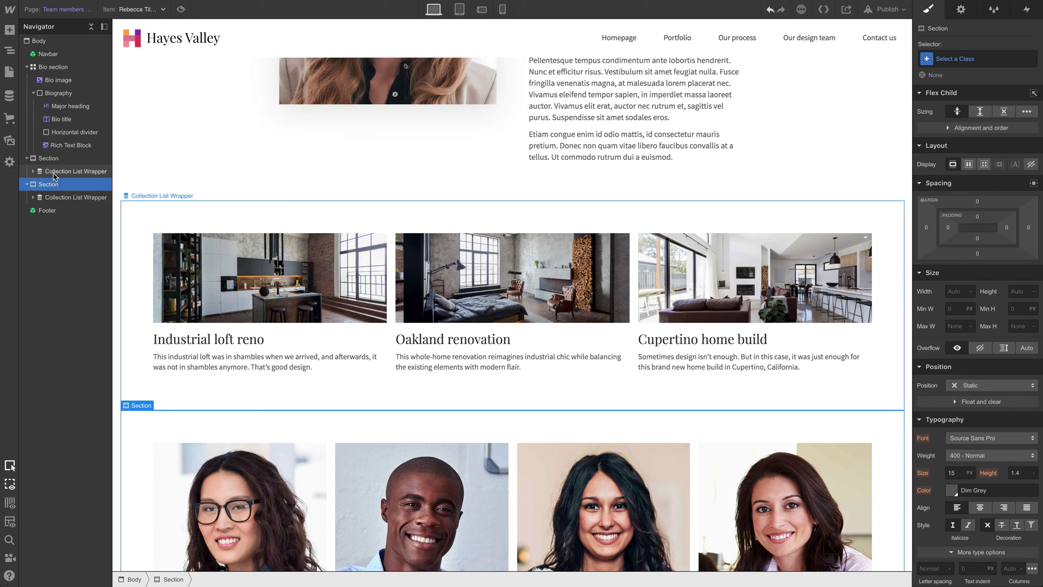
{"action": "left_click", "coordinate": [54, 197]}
{"action": "left_click", "coordinate": [49, 158]}
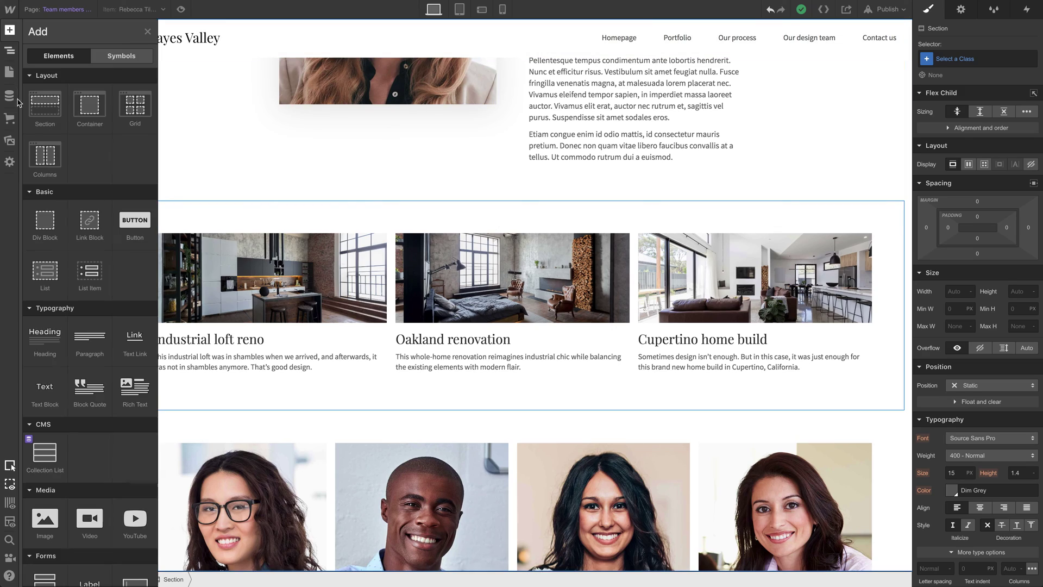
Add an H2 heading reading 'Recent work' at the top of the projects section
{"action": "left_click_drag", "start_coordinate": [43, 332], "coordinate": [60, 176]}
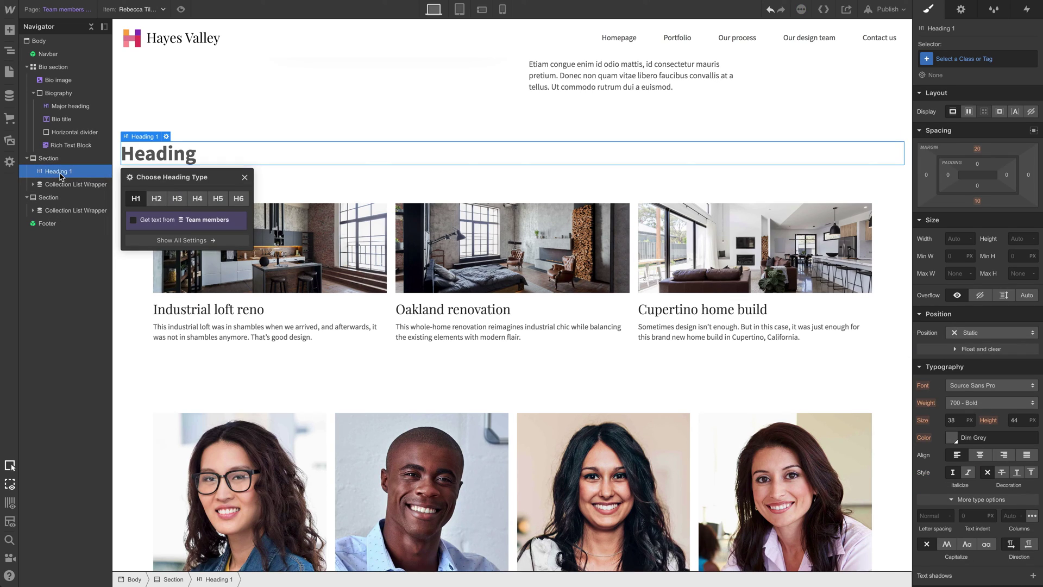
{"action": "left_click", "coordinate": [156, 200]}
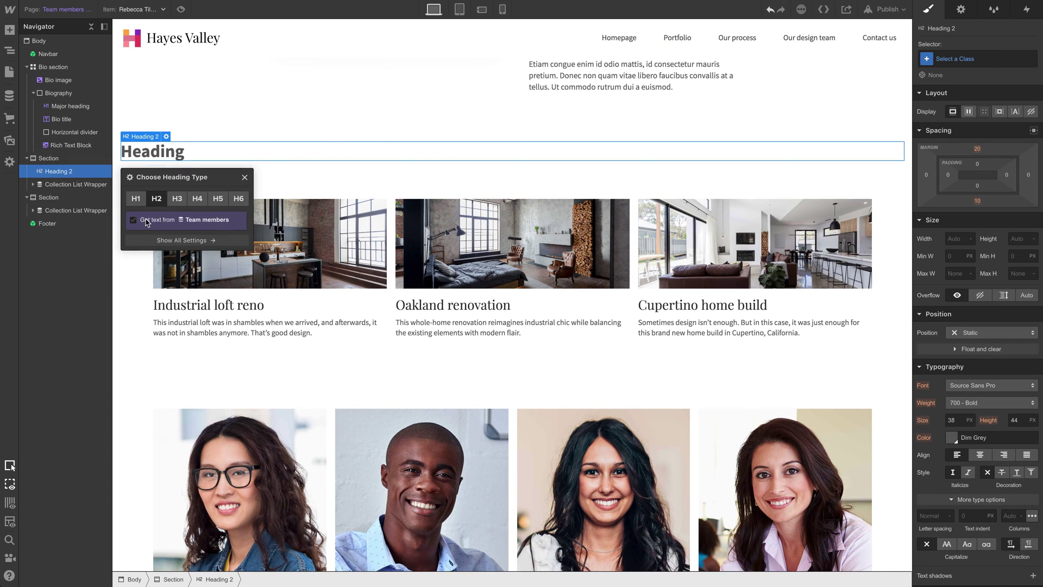
{"action": "double_click", "coordinate": [171, 156]}
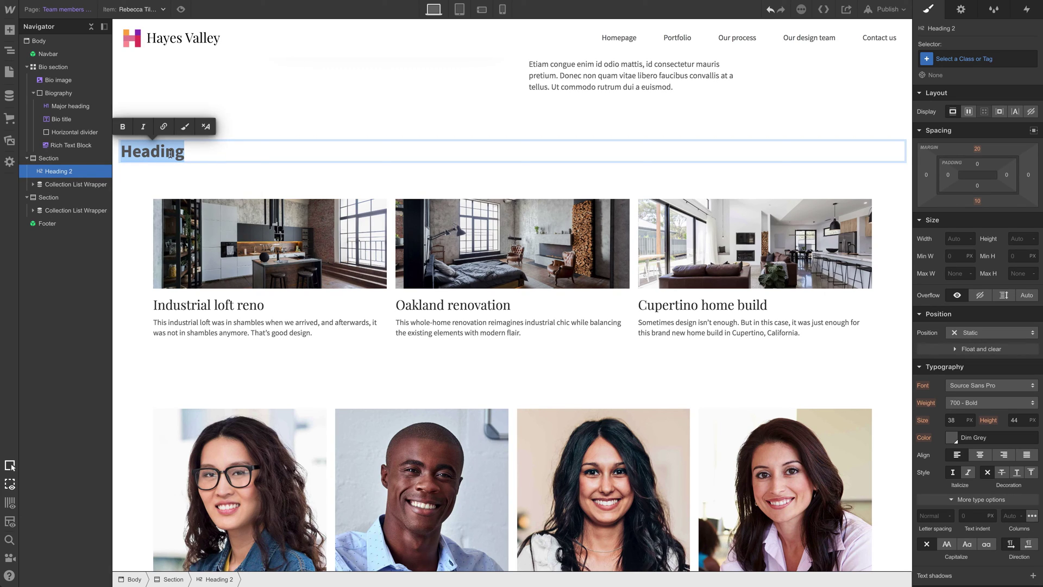
{"action": "type", "text": "Recent work"}
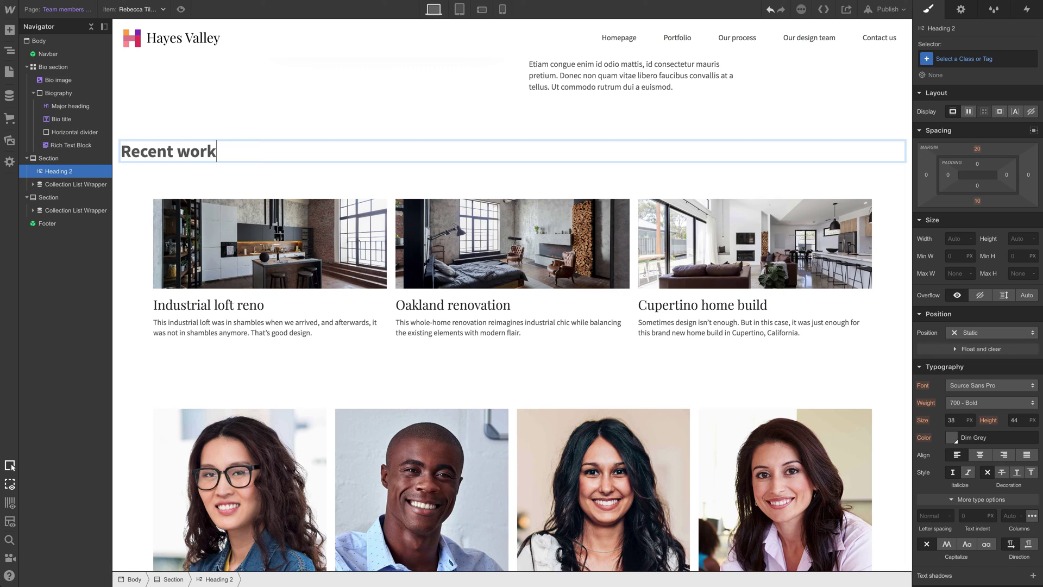
Style the heading with the Major heading class plus the Darker combo class
{"action": "left_click", "coordinate": [968, 62]}
{"action": "type", "text": "m"}
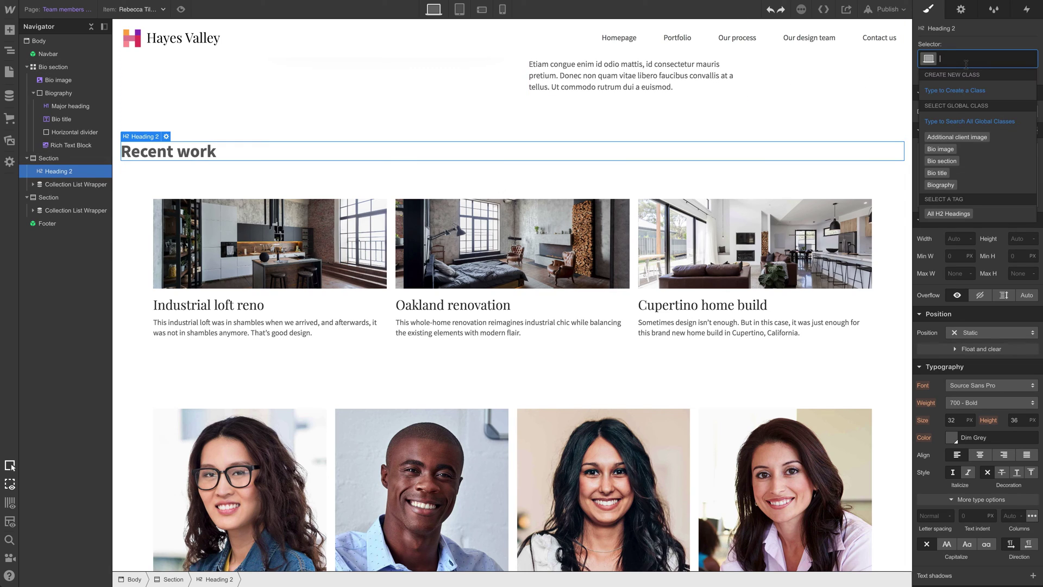
{"action": "type", "text": "a"}
{"action": "left_click", "coordinate": [946, 156]}
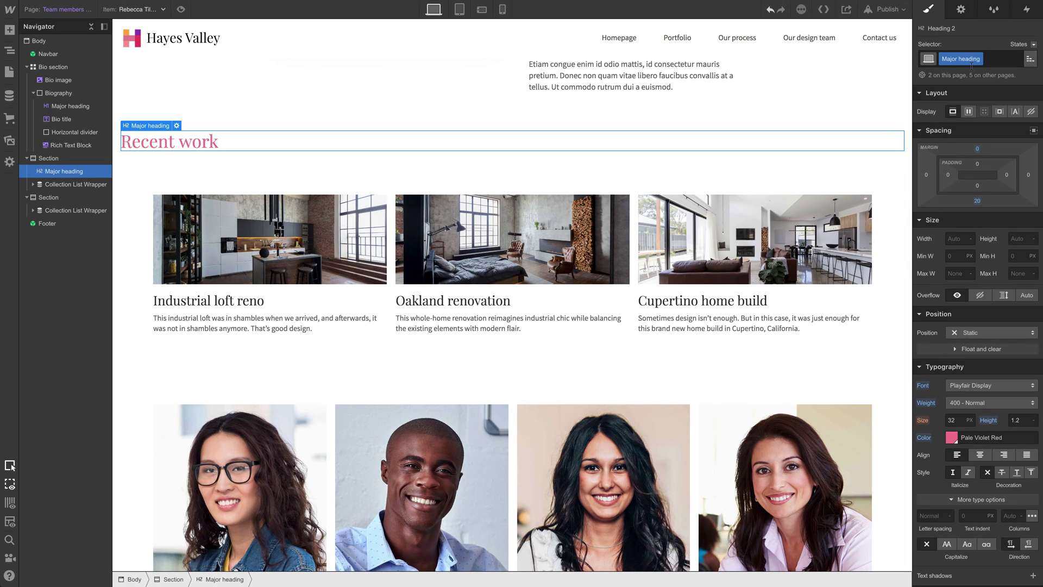
{"action": "left_click", "coordinate": [1016, 61]}
{"action": "left_click", "coordinate": [956, 123]}
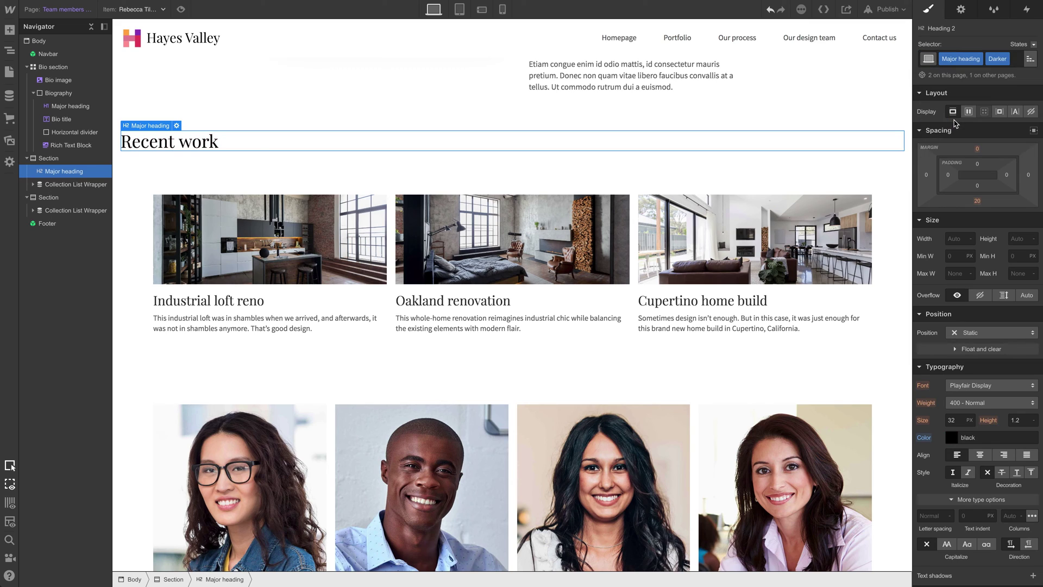
{"action": "scroll", "coordinate": [360, 164], "scroll_direction": "up", "scroll_amount": 2}
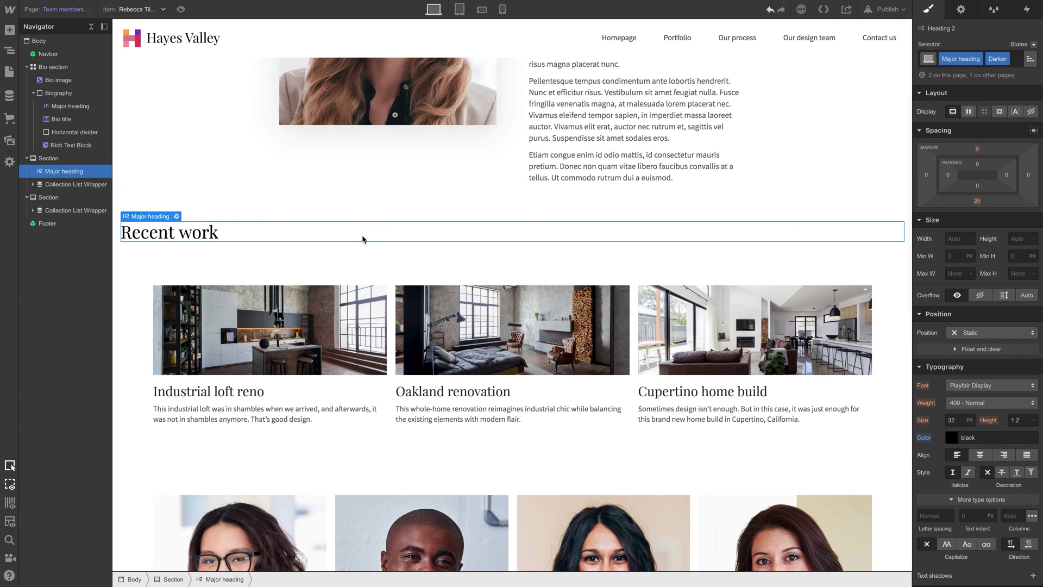
Give the projects section a new 'Centered section' class
{"action": "left_click", "coordinate": [362, 245]}
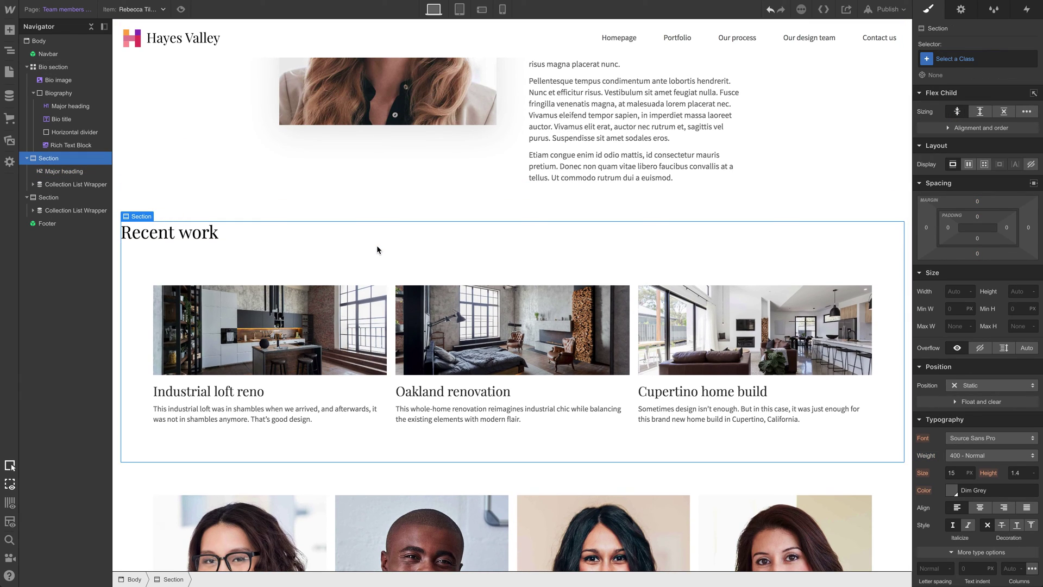
{"action": "left_click", "coordinate": [987, 62]}
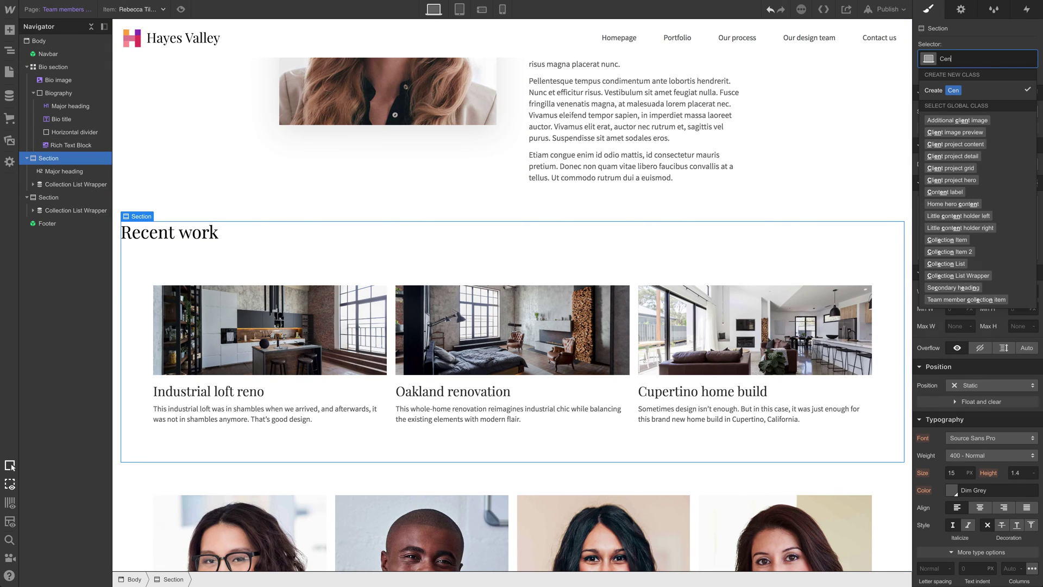
{"action": "type", "text": "Centered section"}
{"action": "key", "text": "Return"}
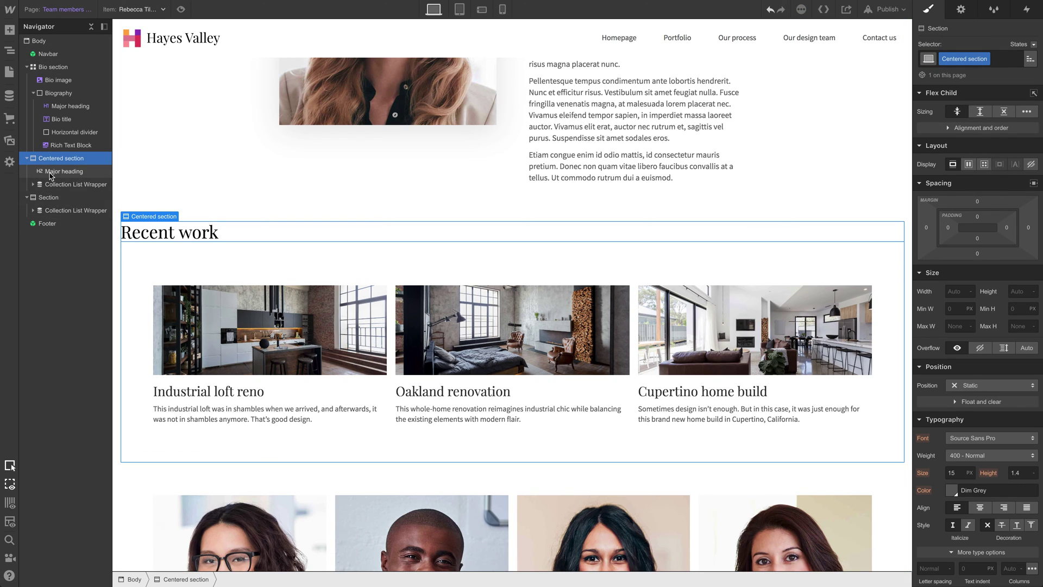
Make the Centered section a vertical flex column with the Recent work heading centered
{"action": "left_click", "coordinate": [53, 173]}
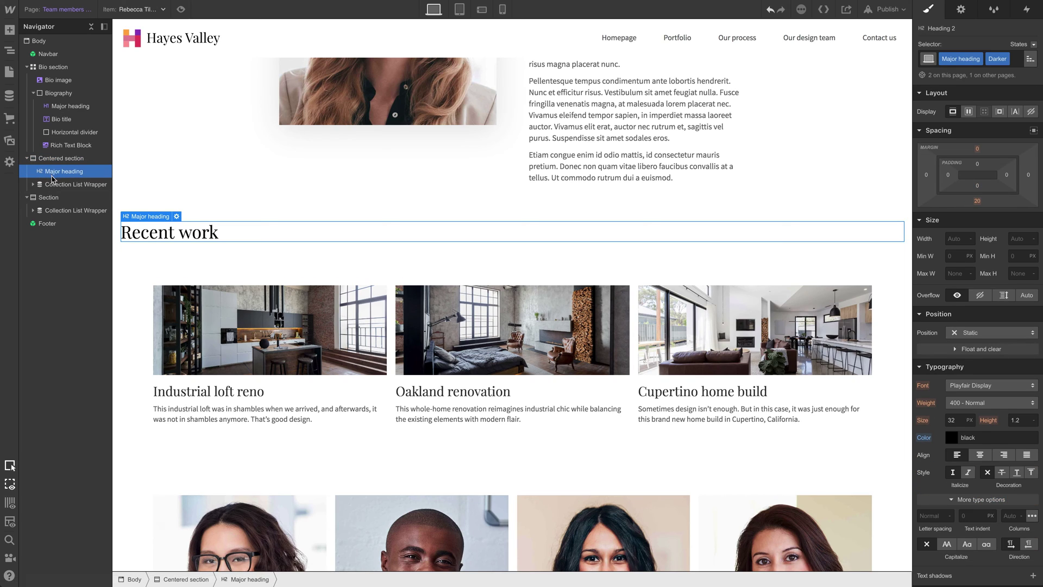
{"action": "left_click", "coordinate": [55, 185]}
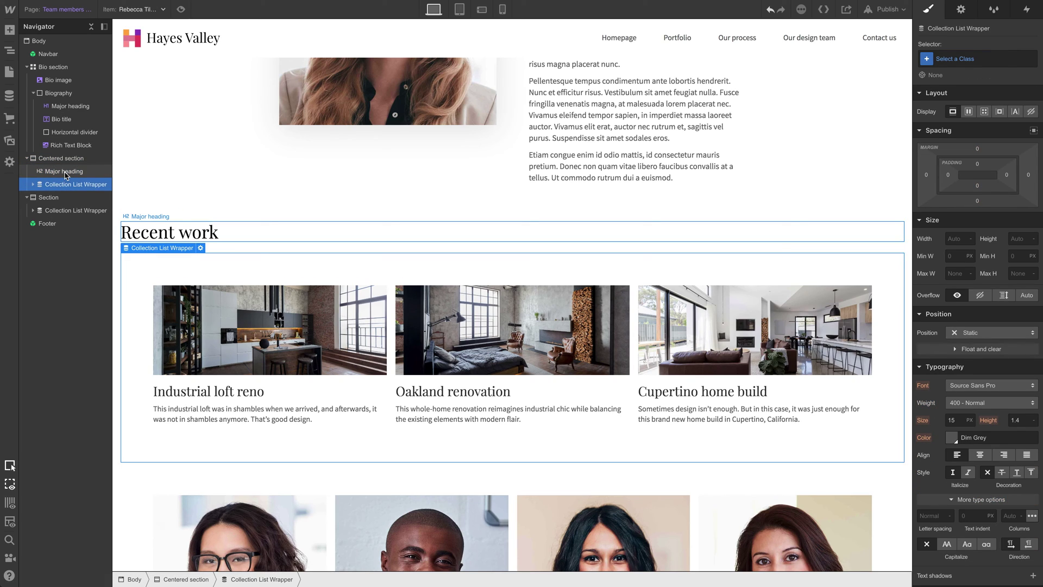
{"action": "left_click", "coordinate": [65, 173]}
{"action": "left_click", "coordinate": [70, 159]}
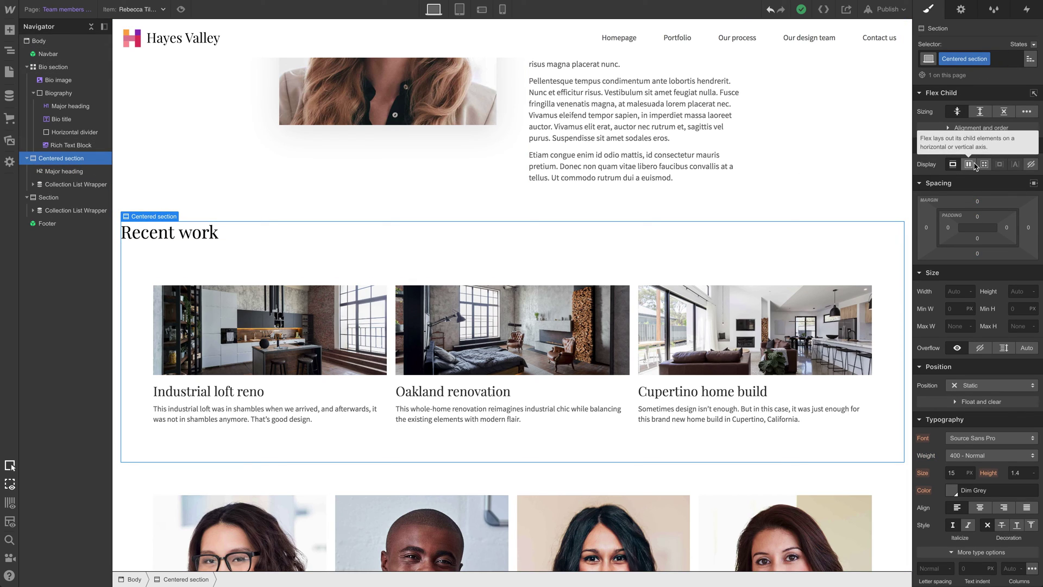
{"action": "left_click", "coordinate": [971, 165]}
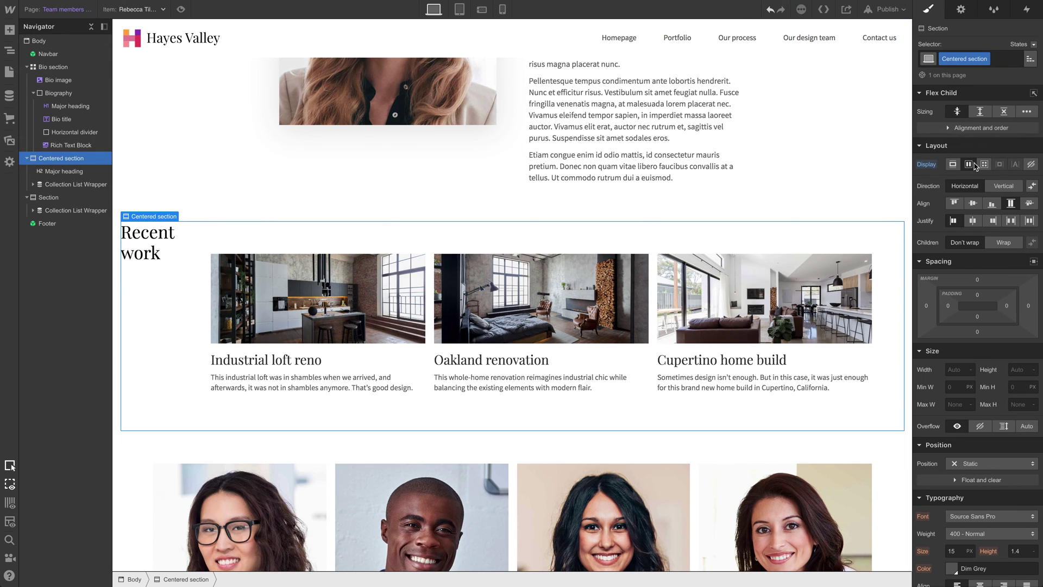
{"action": "left_click", "coordinate": [1002, 187]}
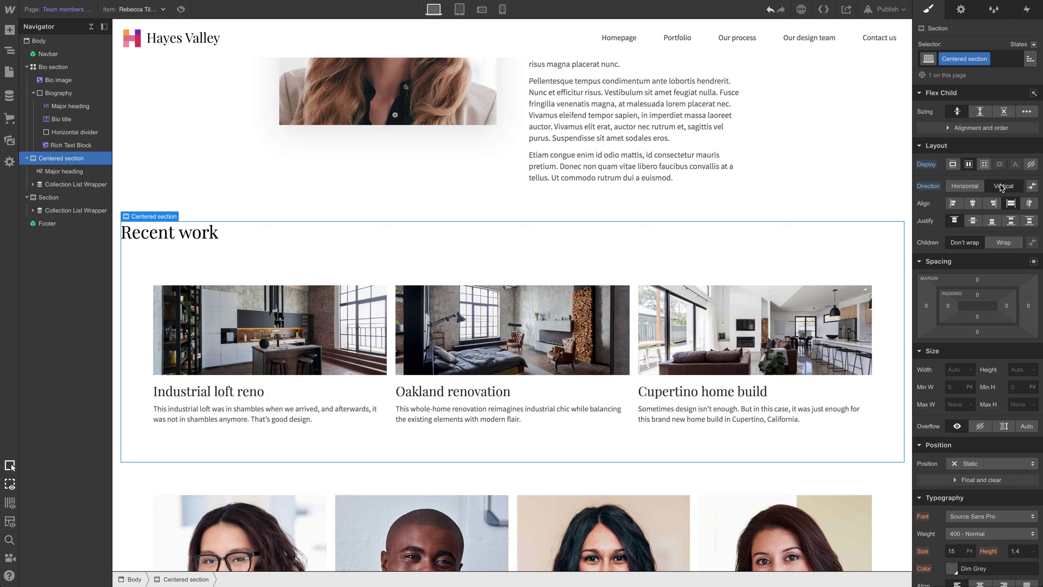
{"action": "left_click", "coordinate": [977, 205]}
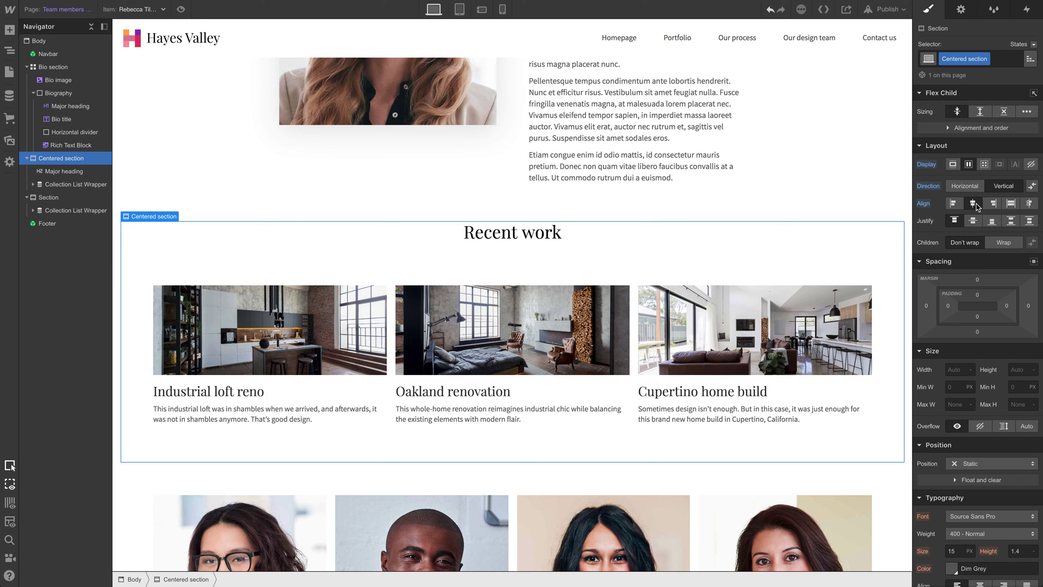
Raise the section's top and bottom padding to 30 px
{"action": "left_click", "coordinate": [511, 242]}
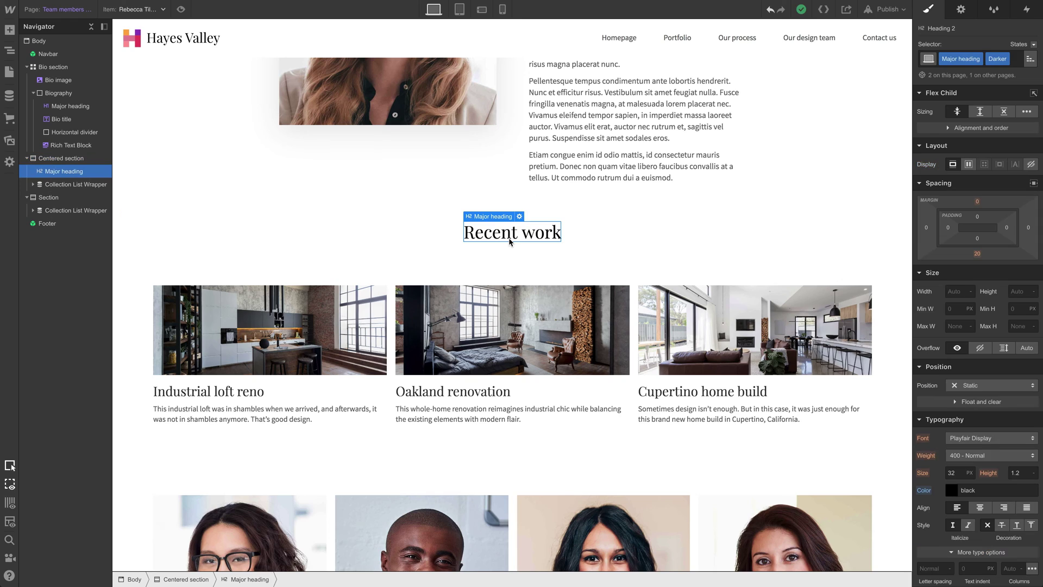
{"action": "left_click", "coordinate": [608, 242]}
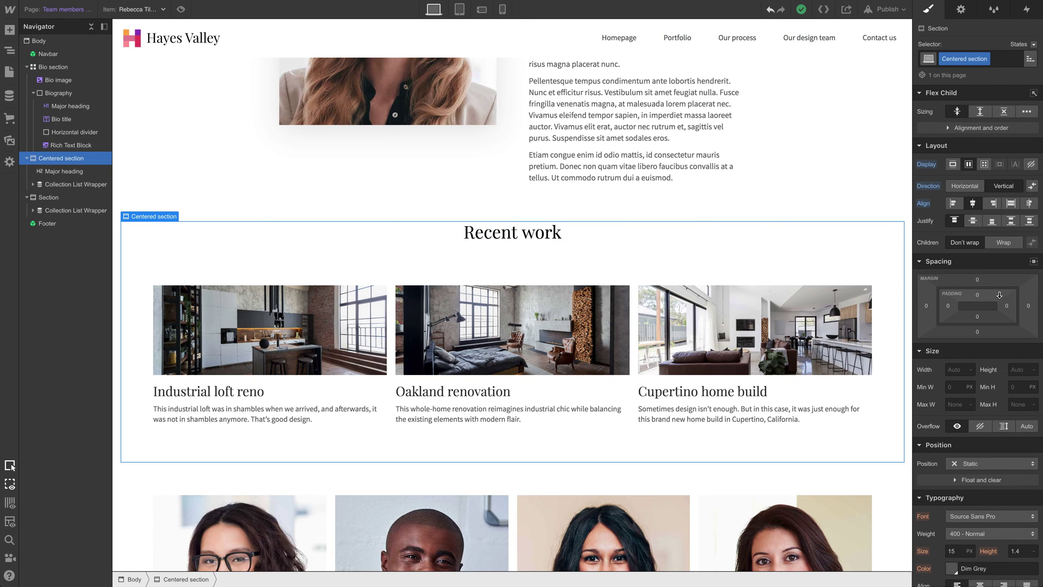
{"action": "mouse_move", "coordinate": [991, 305]}
{"action": "left_mouse_down"}
{"action": "mouse_move", "coordinate": [986, 356]}
{"action": "mouse_move", "coordinate": [866, 330]}
{"action": "left_mouse_up"}
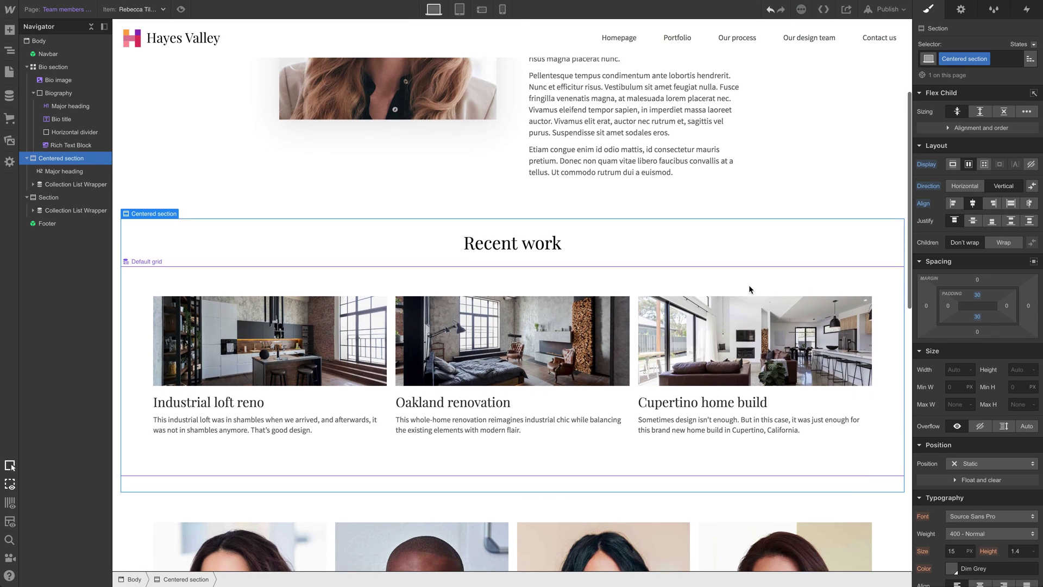
{"action": "scroll", "coordinate": [749, 284], "scroll_direction": "up", "scroll_amount": 3}
{"action": "scroll", "coordinate": [750, 285], "scroll_direction": "down", "scroll_amount": 2}
{"action": "scroll", "coordinate": [750, 289], "scroll_direction": "down", "scroll_amount": 2}
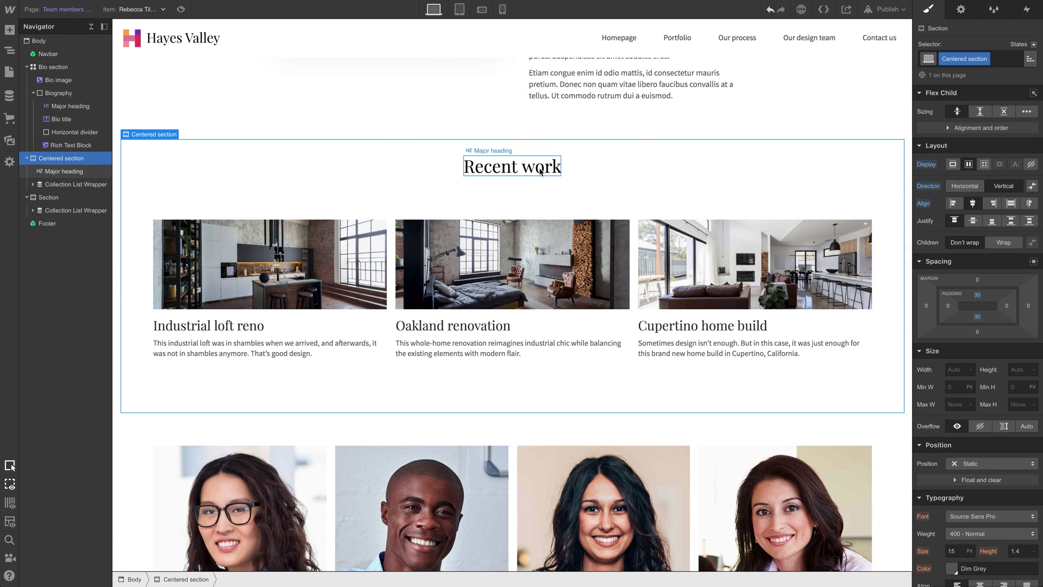
Add a 'Shorter' combo class to the Recent work grid, cutting its vertical padding to 15 px
{"action": "left_click", "coordinate": [552, 173]}
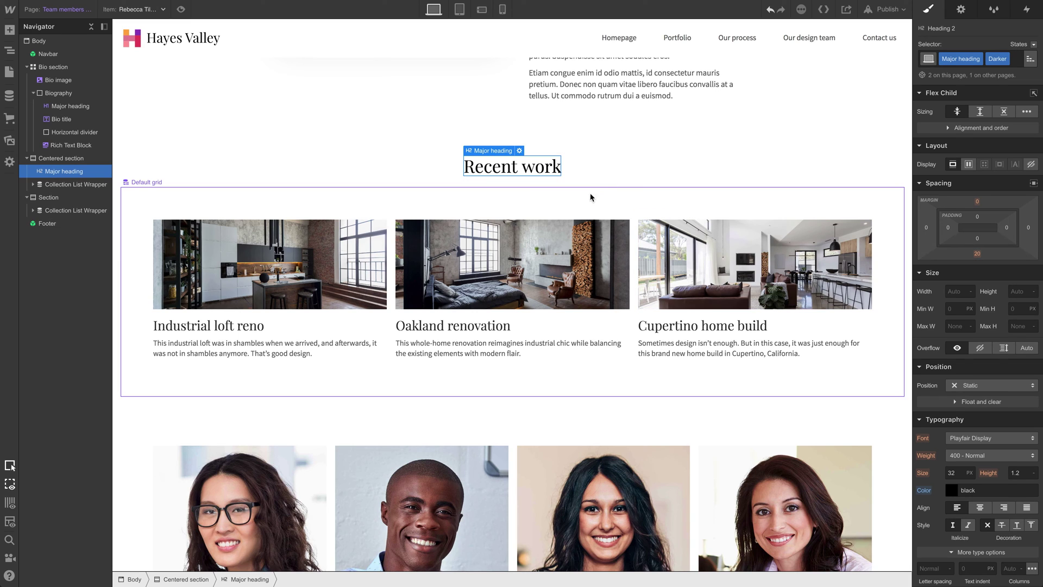
{"action": "left_click", "coordinate": [547, 204]}
{"action": "scroll", "coordinate": [529, 208], "scroll_direction": "down", "scroll_amount": 1}
{"action": "scroll", "coordinate": [529, 207], "scroll_direction": "up", "scroll_amount": 2}
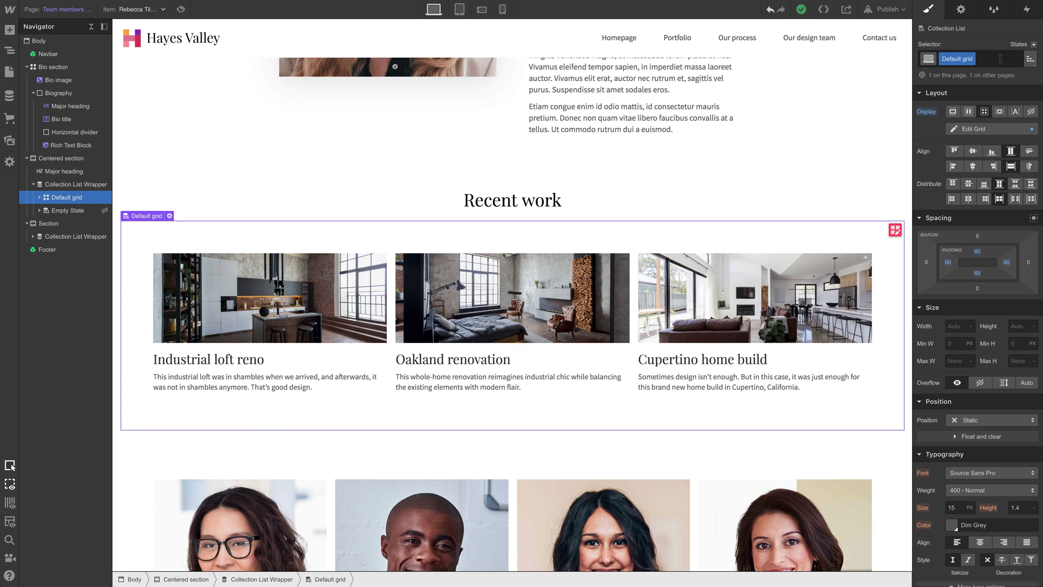
{"action": "left_click", "coordinate": [1001, 58]}
{"action": "type", "text": "Shorter"}
{"action": "key", "text": "Return"}
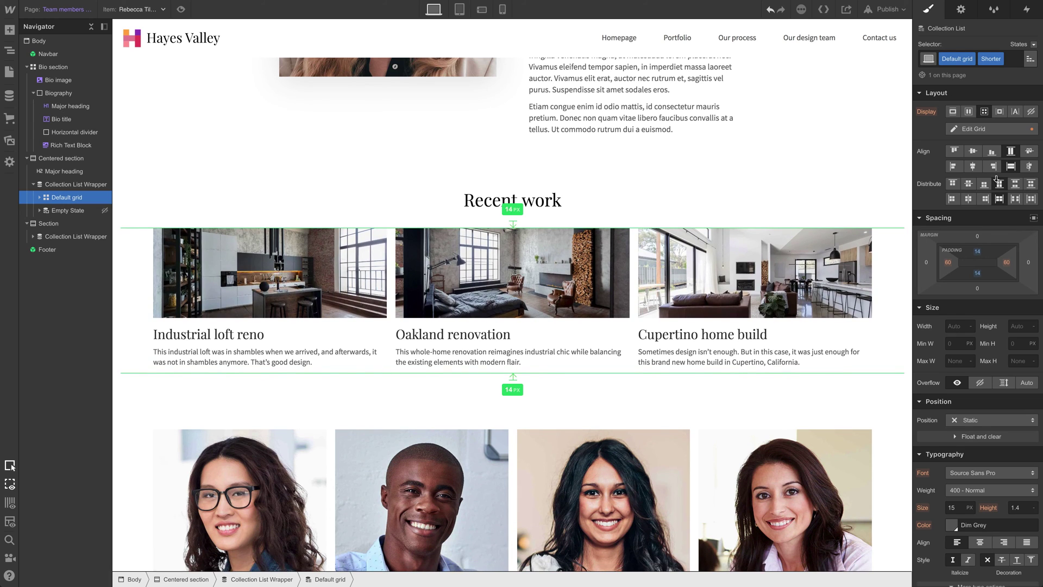
{"action": "left_click_drag", "start_coordinate": [978, 250], "coordinate": [977, 249]}
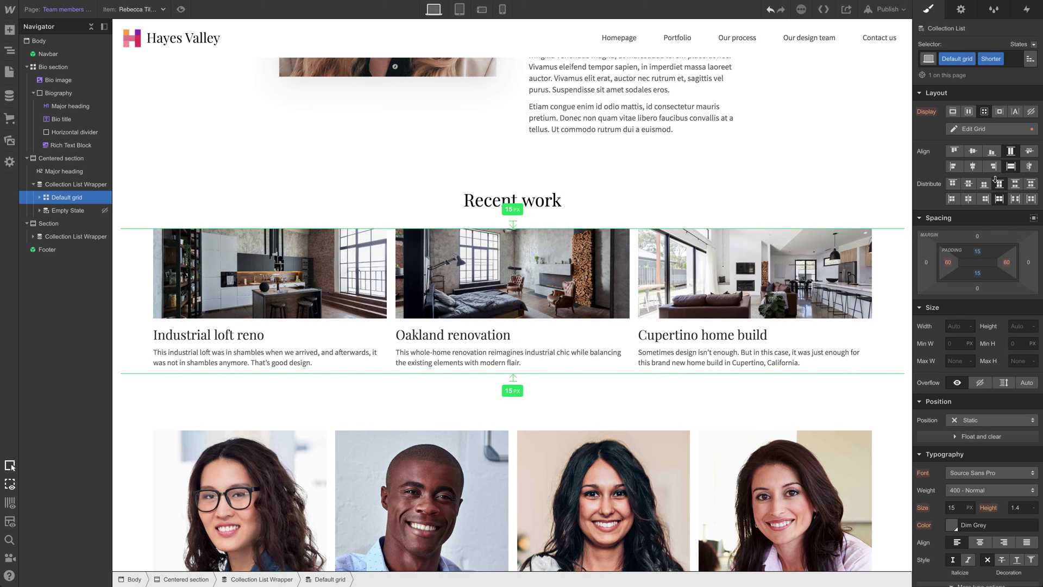
{"action": "scroll", "coordinate": [760, 206], "scroll_direction": "up", "scroll_amount": 1}
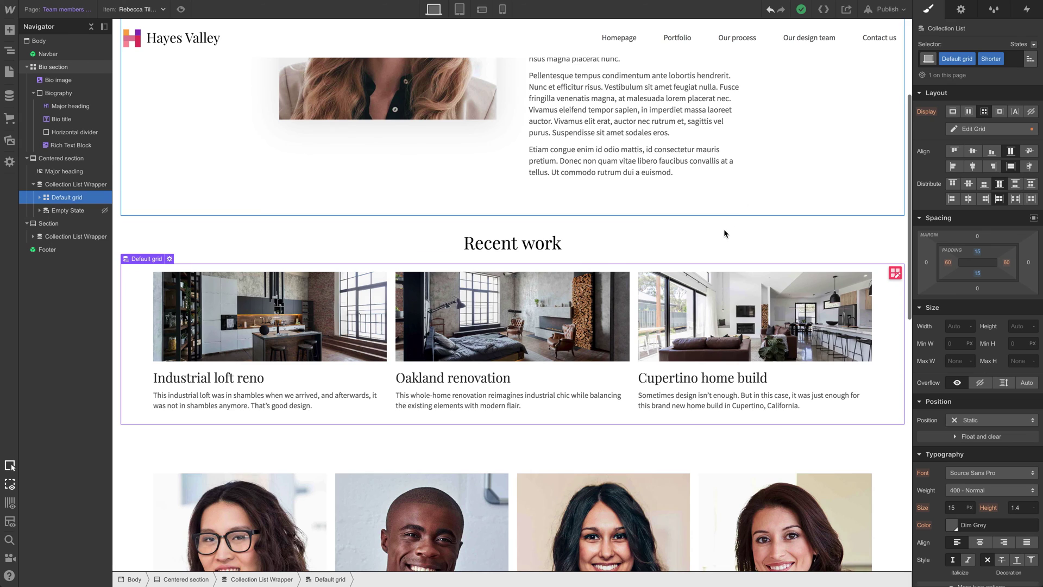
Apply the Centered section class to the colleagues section
{"action": "left_click", "coordinate": [724, 236]}
{"action": "scroll", "coordinate": [724, 236], "scroll_direction": "down", "scroll_amount": 3}
{"action": "left_click", "coordinate": [256, 338]}
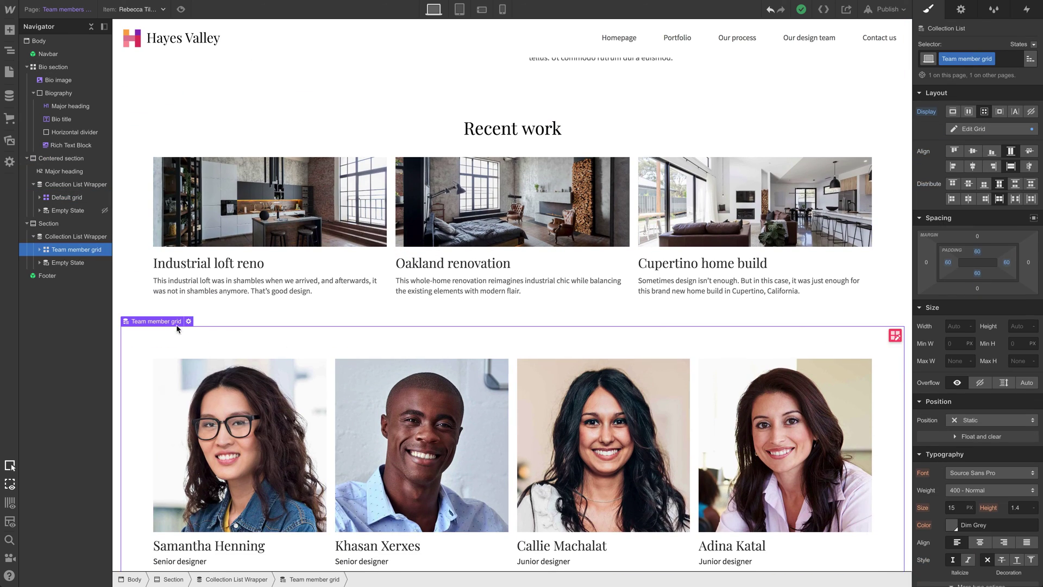
{"action": "left_click", "coordinate": [51, 224]}
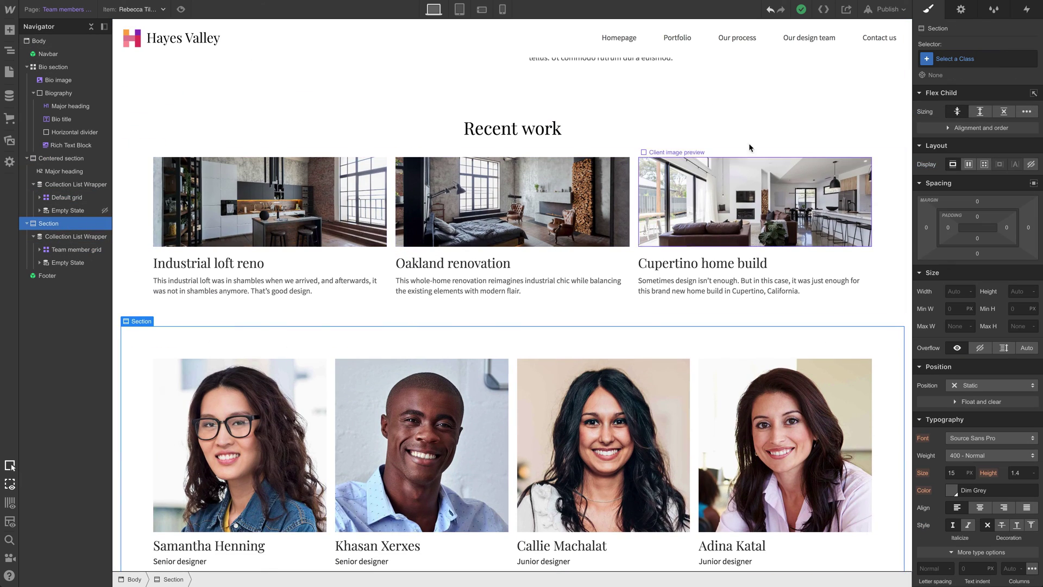
{"action": "left_click", "coordinate": [962, 63]}
{"action": "type", "text": "centered"}
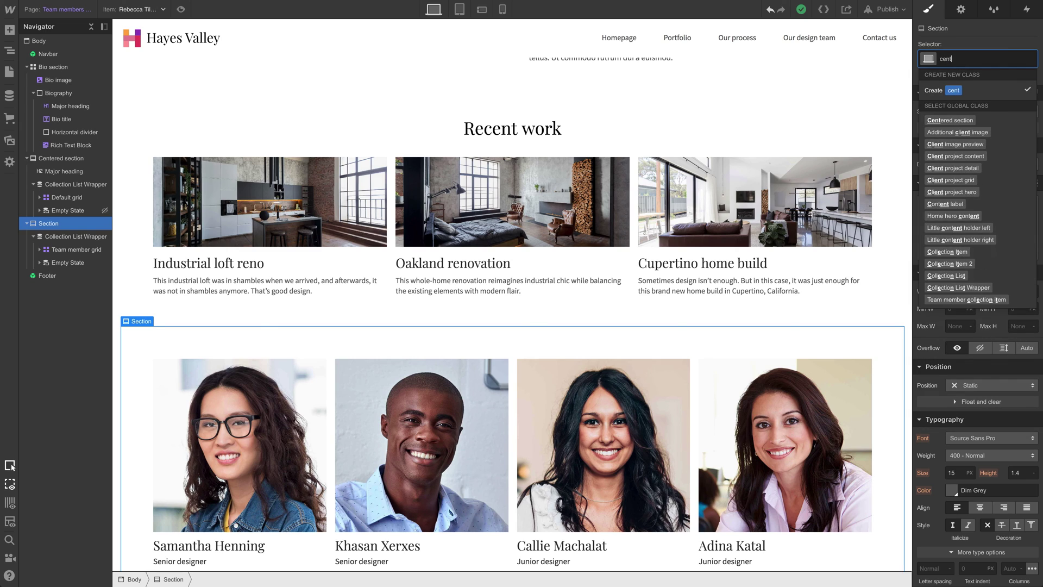
{"action": "key", "text": "Return"}
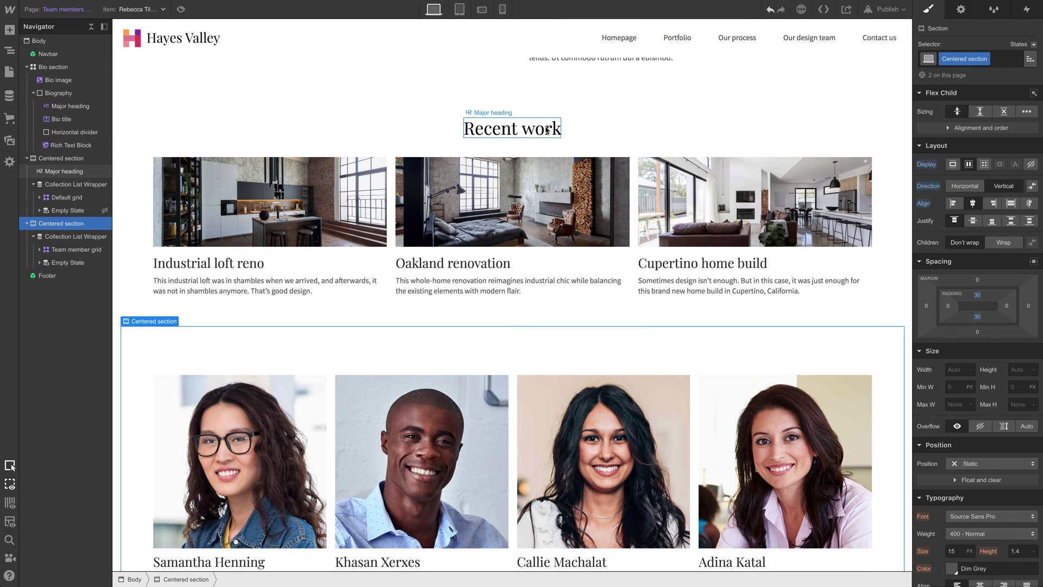
Copy the Recent work heading into the colleagues section and retype it as 'My colleagues'
{"action": "left_click", "coordinate": [546, 130]}
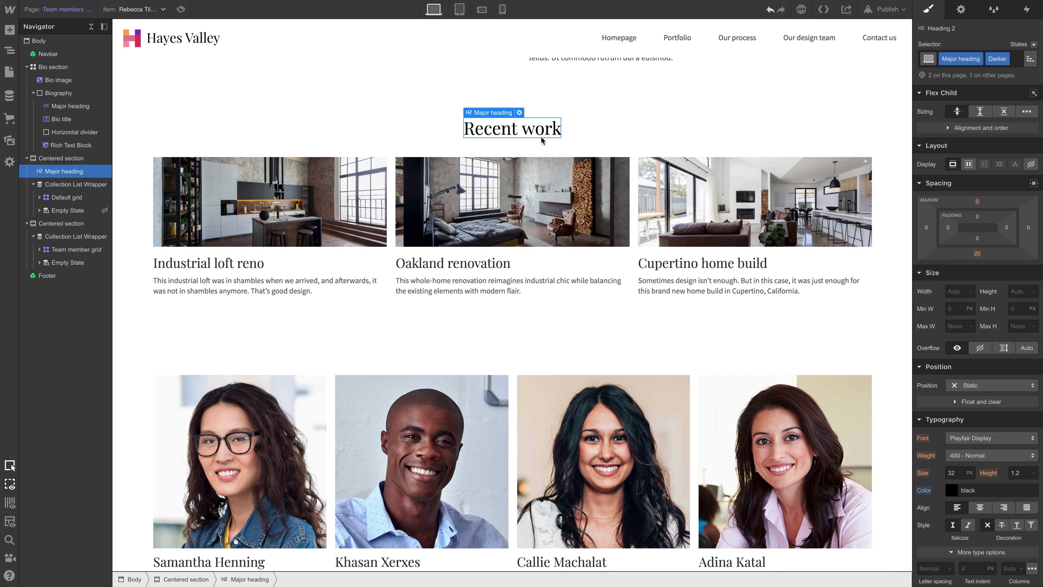
{"action": "left_click_drag", "start_coordinate": [543, 141], "coordinate": [533, 354]}
{"action": "double_click", "coordinate": [538, 354]}
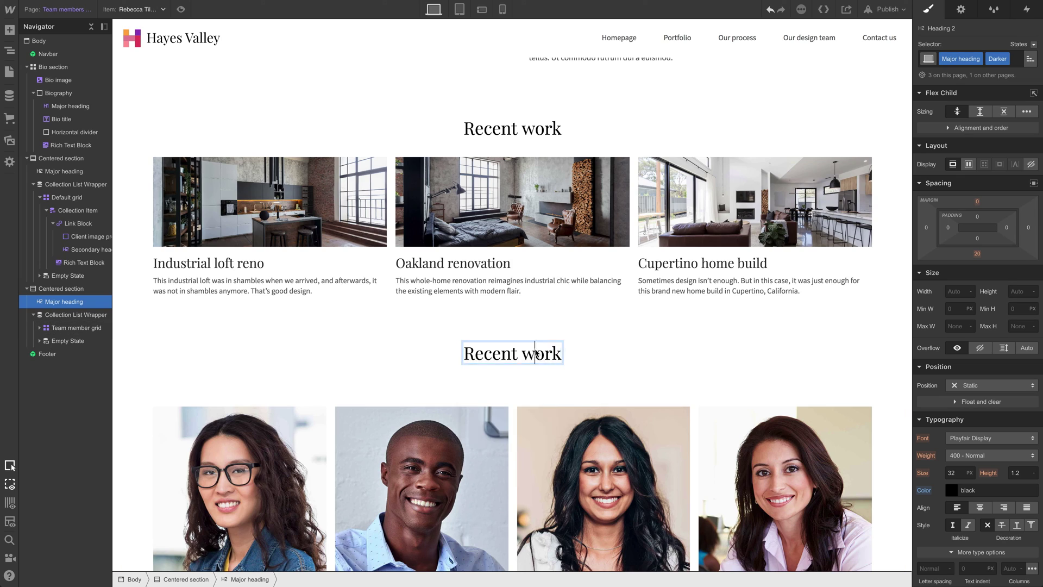
{"action": "key", "text": "ctrl+a"}
{"action": "type", "text": "M"}
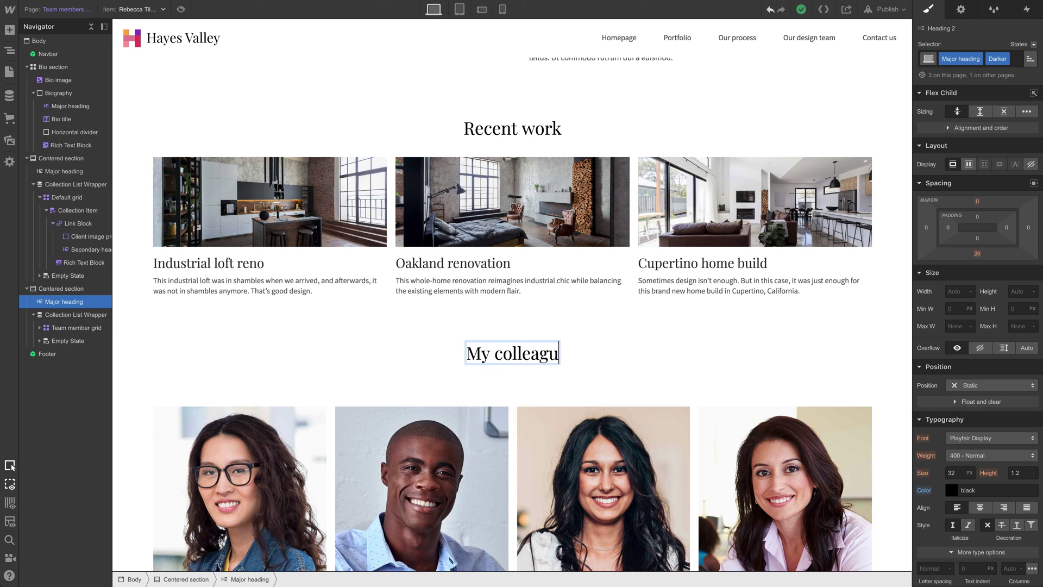
{"action": "type", "text": "es"}
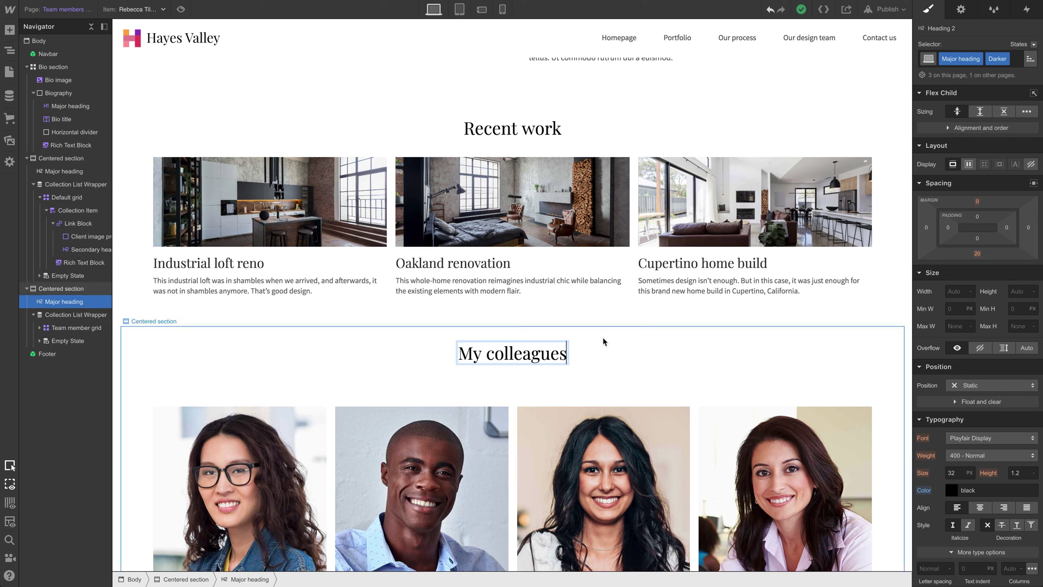
{"action": "left_click", "coordinate": [680, 341]}
{"action": "left_click", "coordinate": [550, 347]}
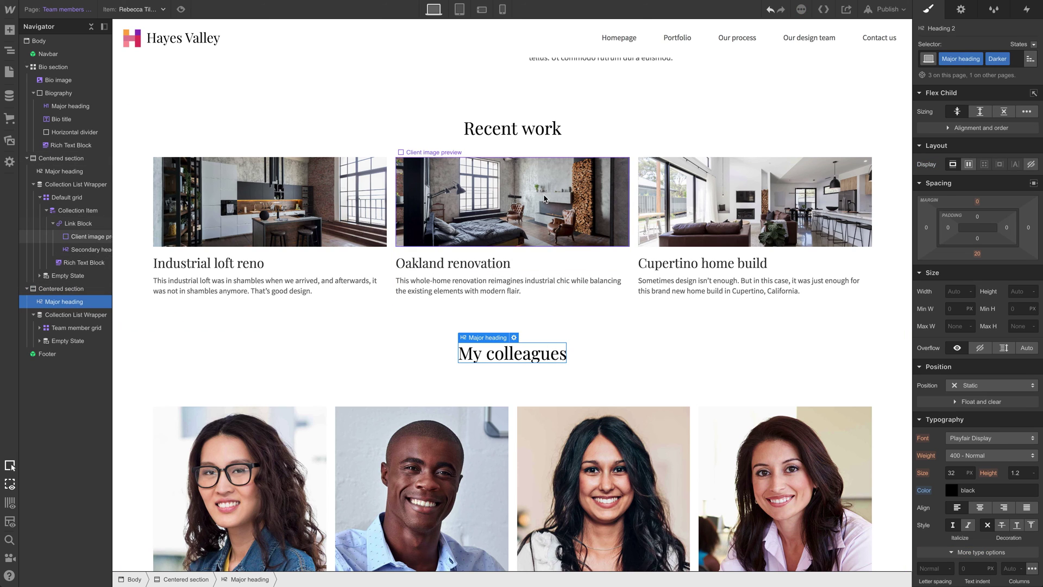
{"action": "left_click", "coordinate": [558, 379]}
{"action": "scroll", "coordinate": [490, 392], "scroll_direction": "down", "scroll_amount": 2}
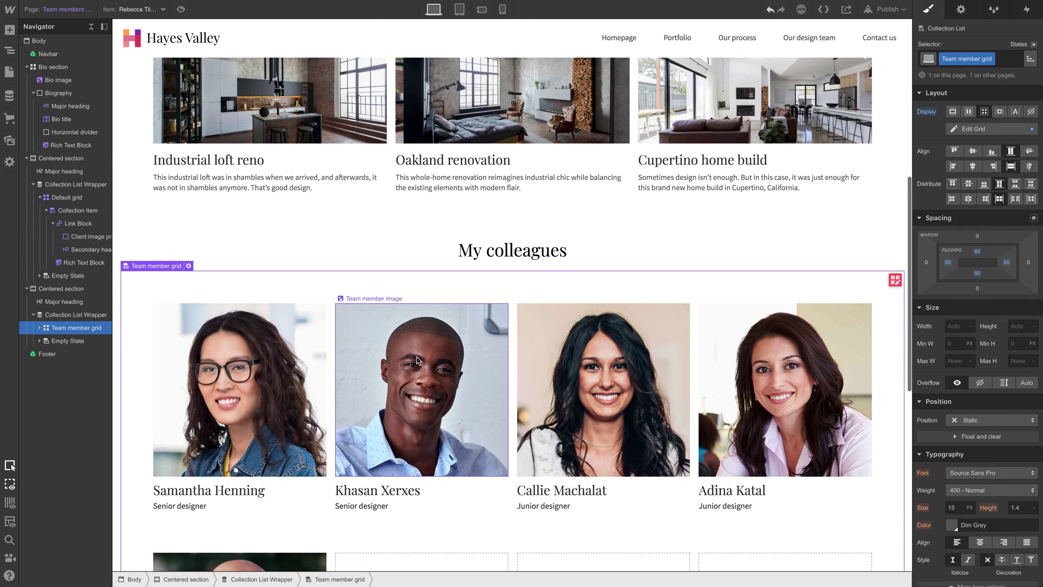
{"action": "scroll", "coordinate": [378, 323], "scroll_direction": "up", "scroll_amount": 2}
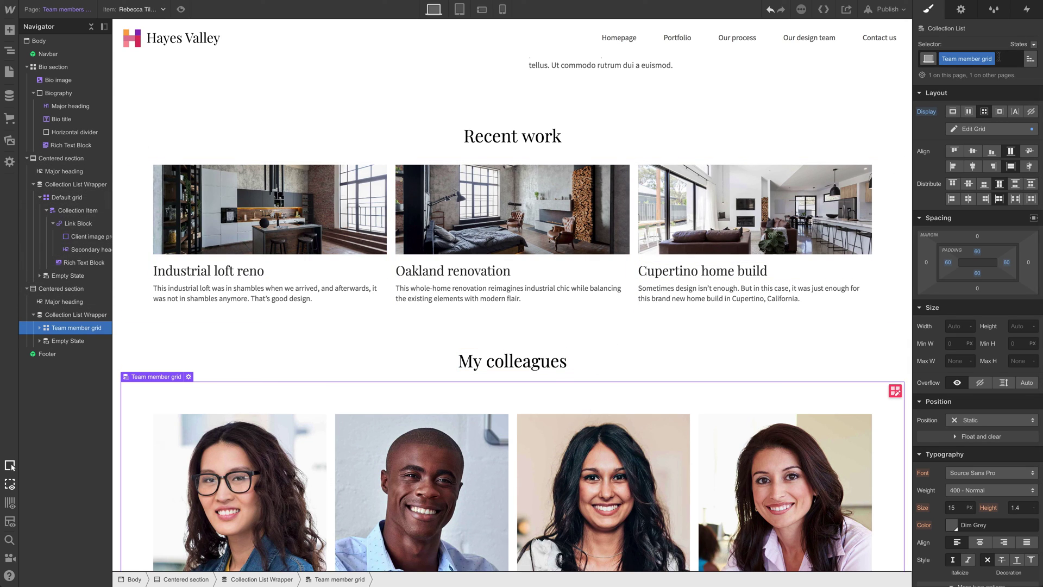
Give the team member grid the 'Shorter' combo class, trimming its padding to 15 px
{"action": "left_click", "coordinate": [998, 57]}
{"action": "type", "text": "Shorter"}
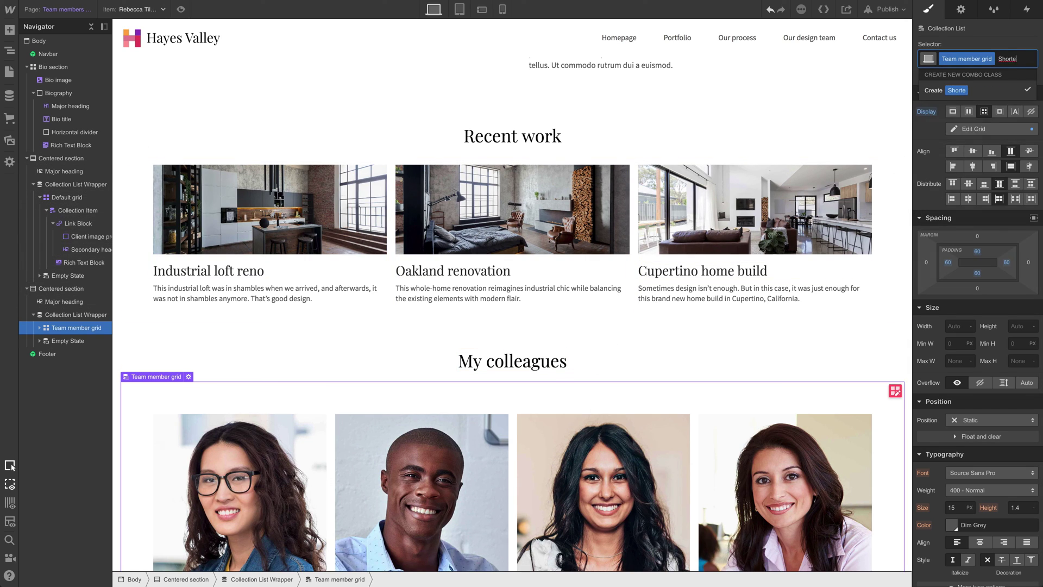
{"action": "key", "text": "Return"}
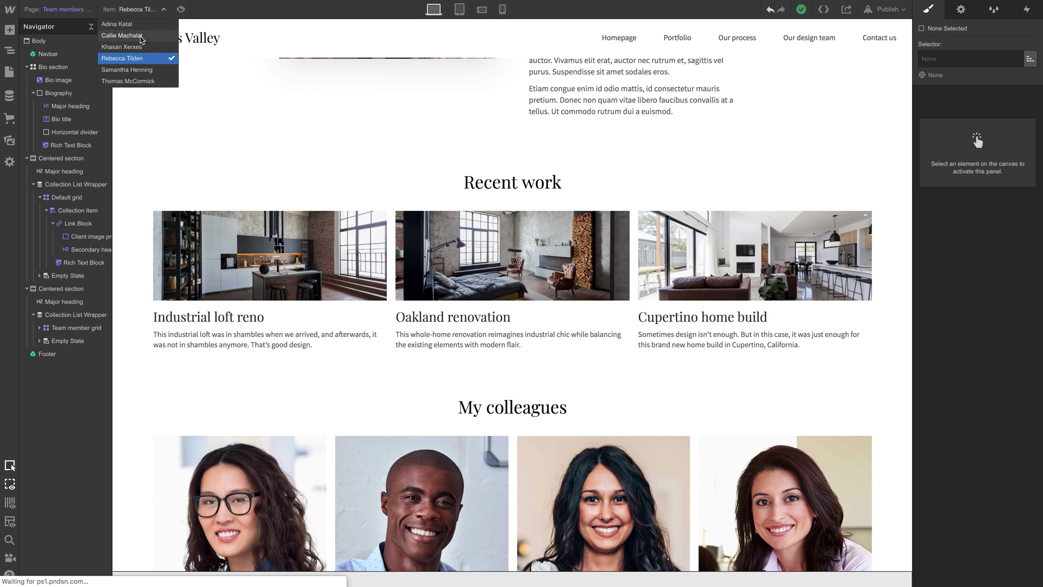
{"action": "left_click", "coordinate": [142, 36]}
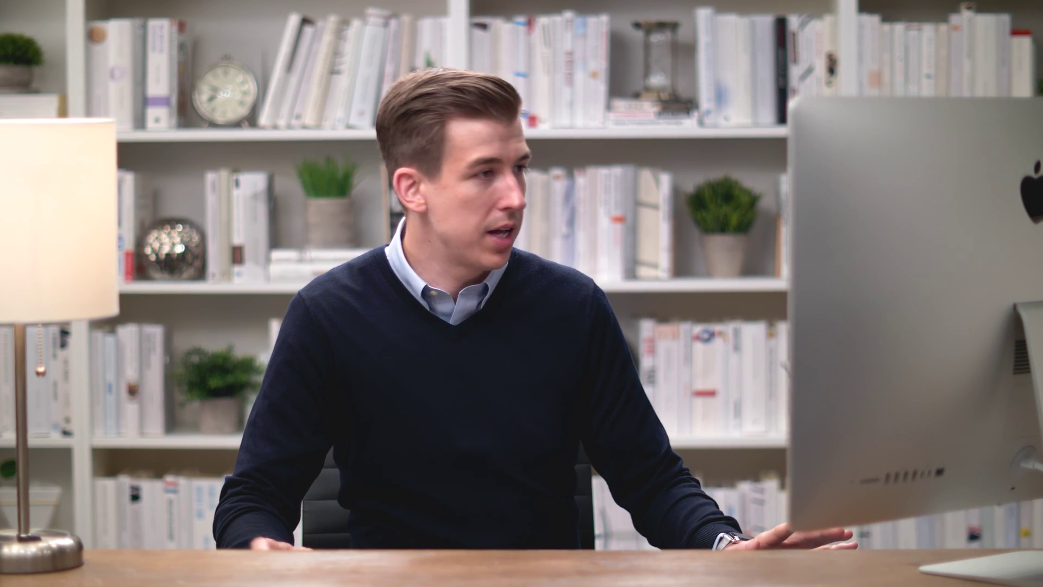
{"action": "left_click", "coordinate": [564, 380]}
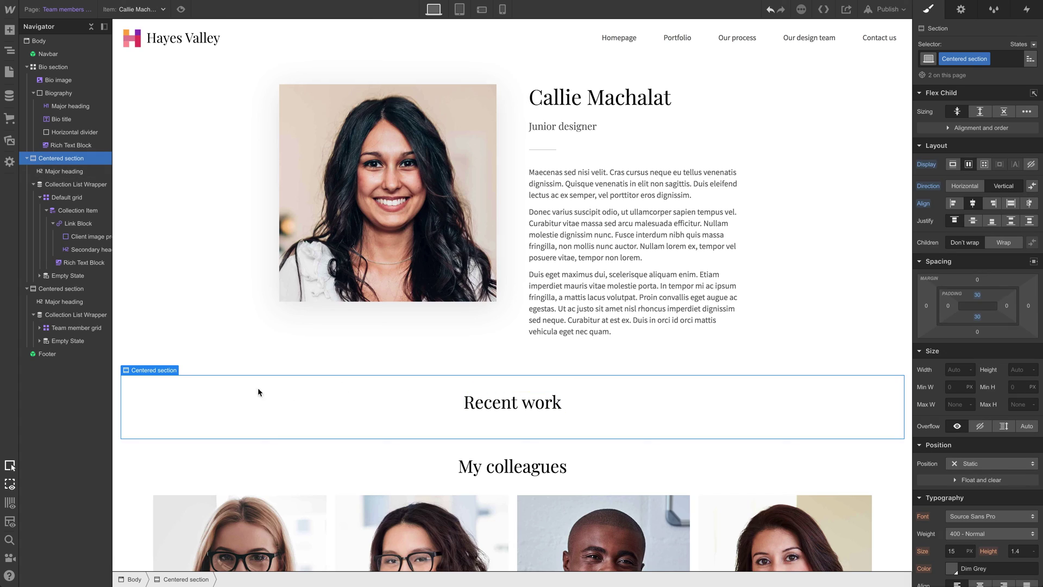
{"action": "left_click", "coordinate": [972, 11]}
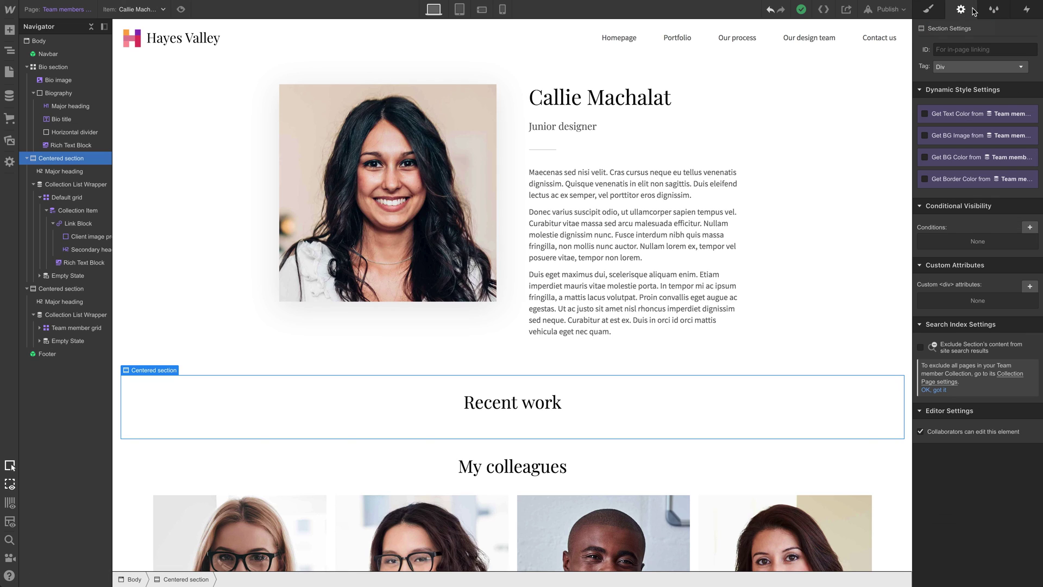
{"action": "left_click", "coordinate": [1030, 229]}
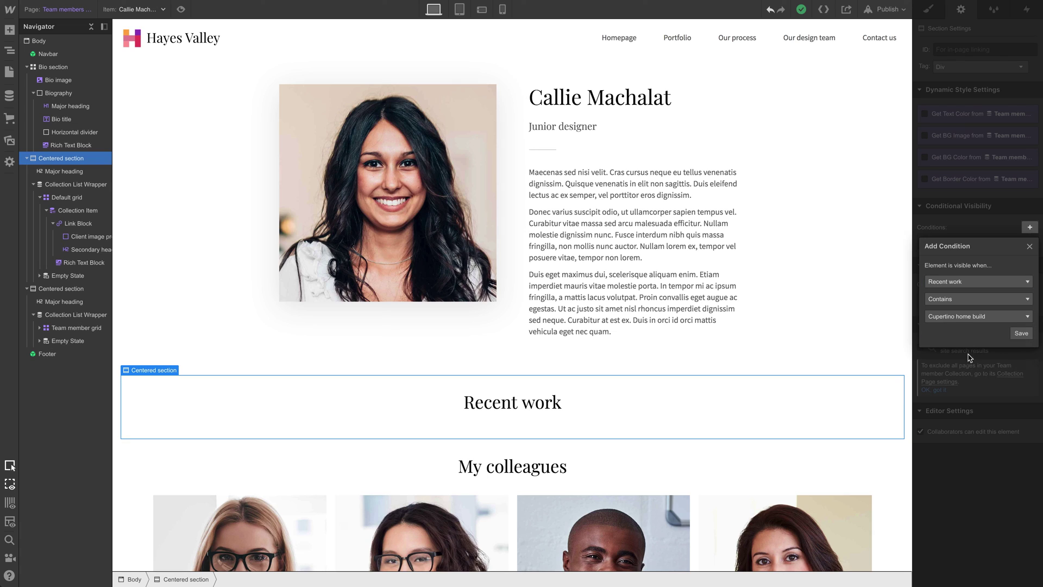
{"action": "left_click", "coordinate": [971, 317]}
{"action": "left_click", "coordinate": [977, 299]}
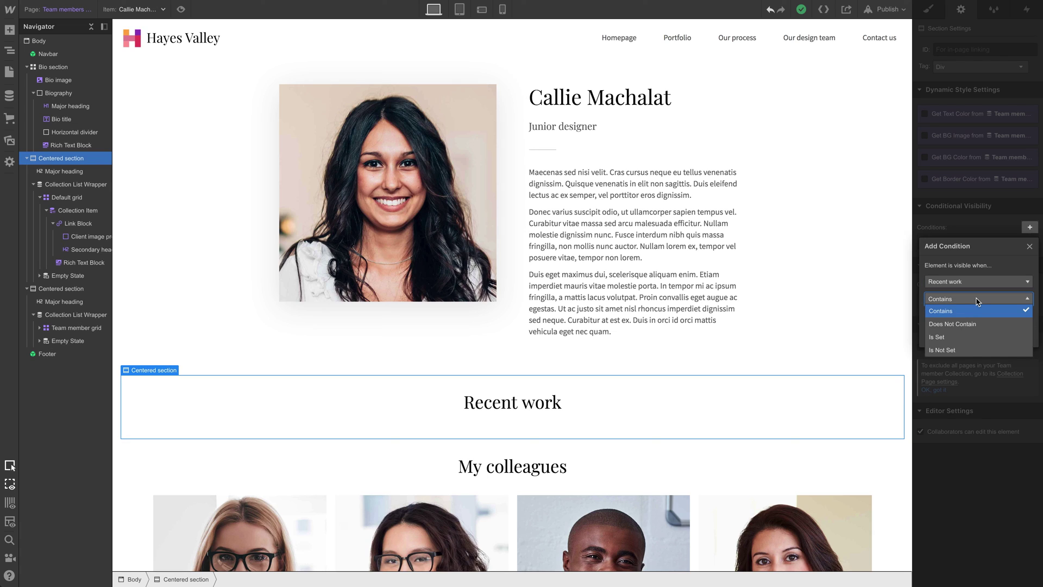